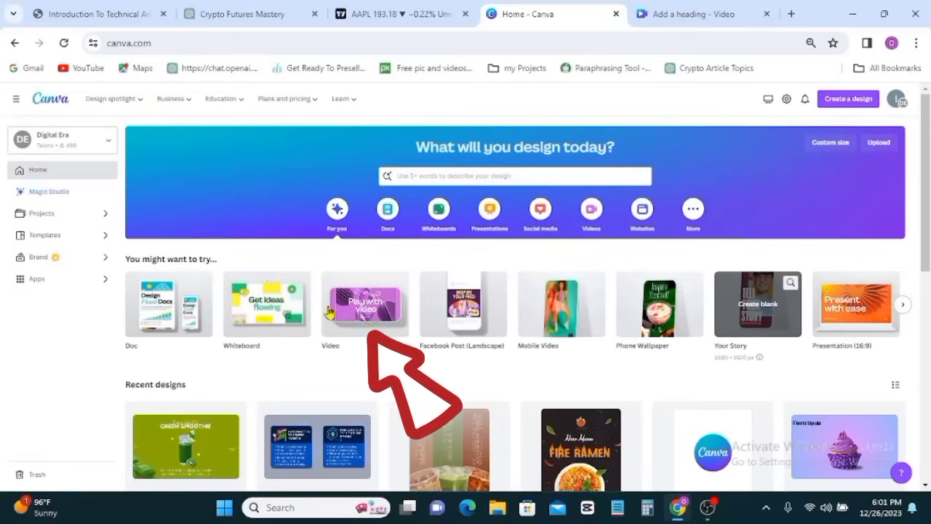
- Create a blank video design and set its page background to the custom color #8CA803
click(329, 312)
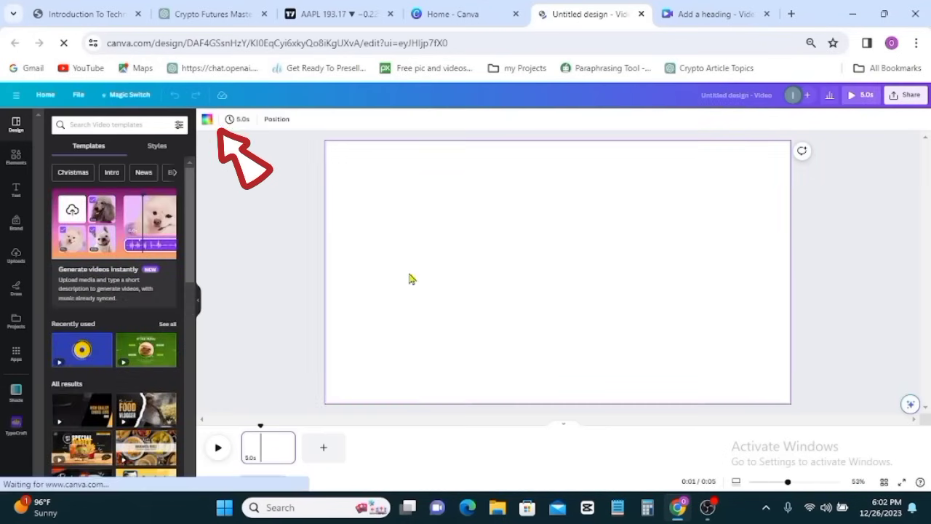
click(208, 122)
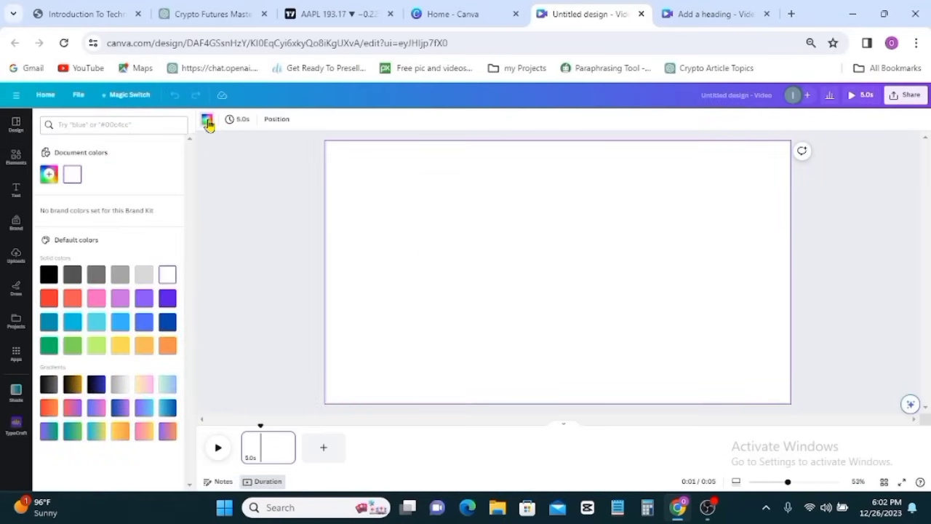
click(51, 176)
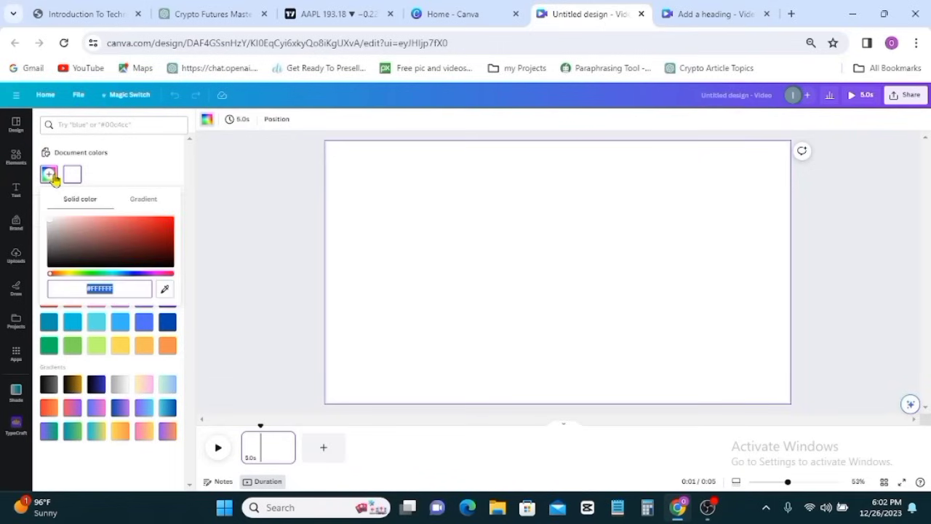
right_click(102, 291)
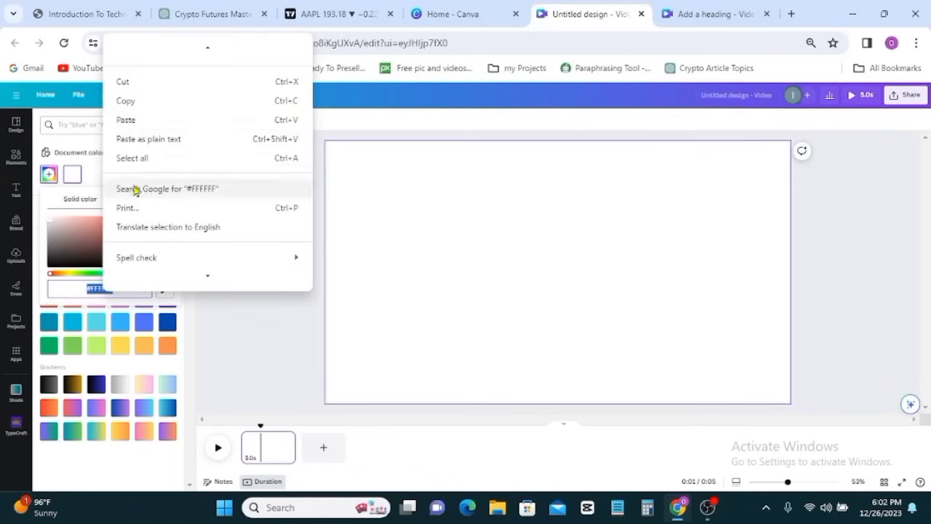
click(126, 121)
text(#8CA803)
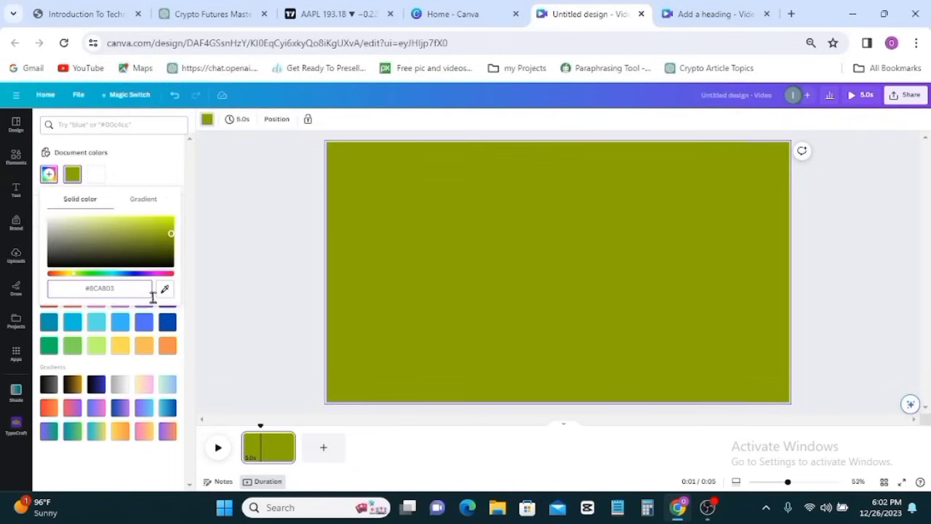
click(290, 313)
click(292, 277)
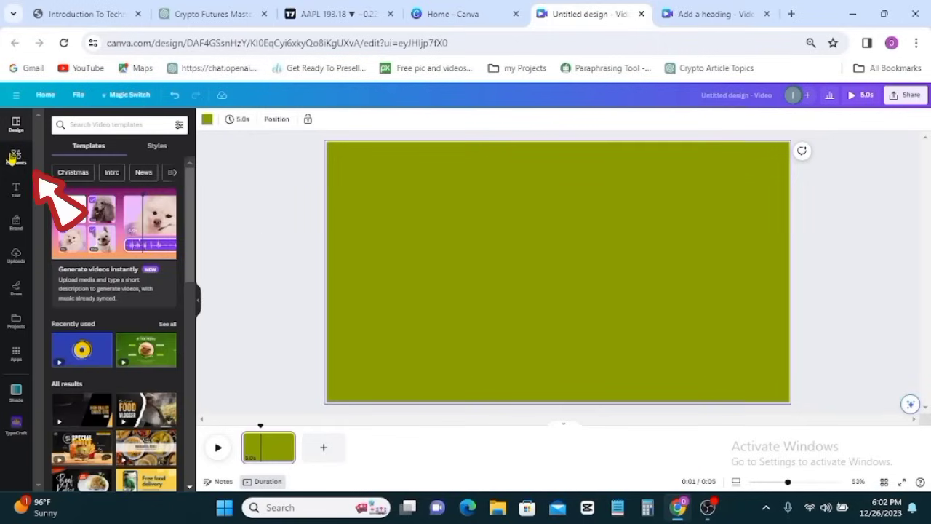
- Search the elements for "green smoothie" and add the photo of the smoothie glass with a kiwi slice on dark wood
click(10, 165)
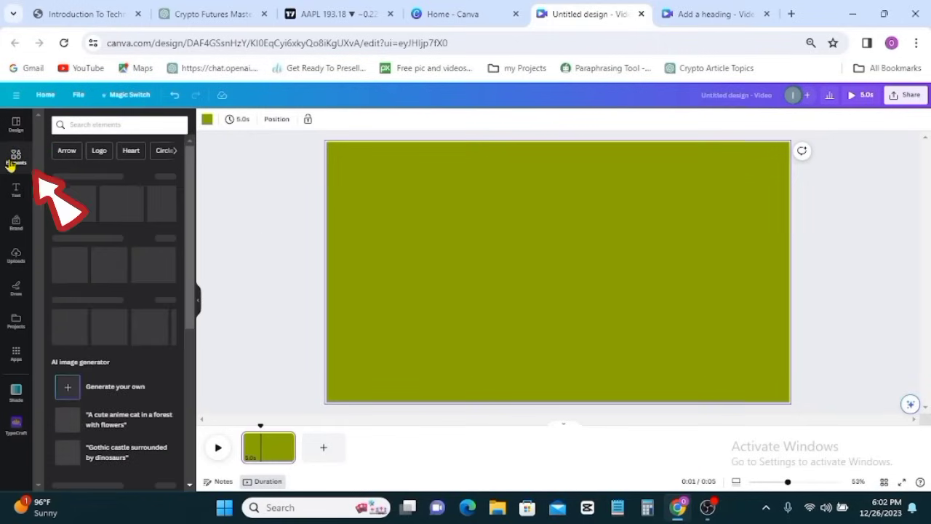
click(91, 126)
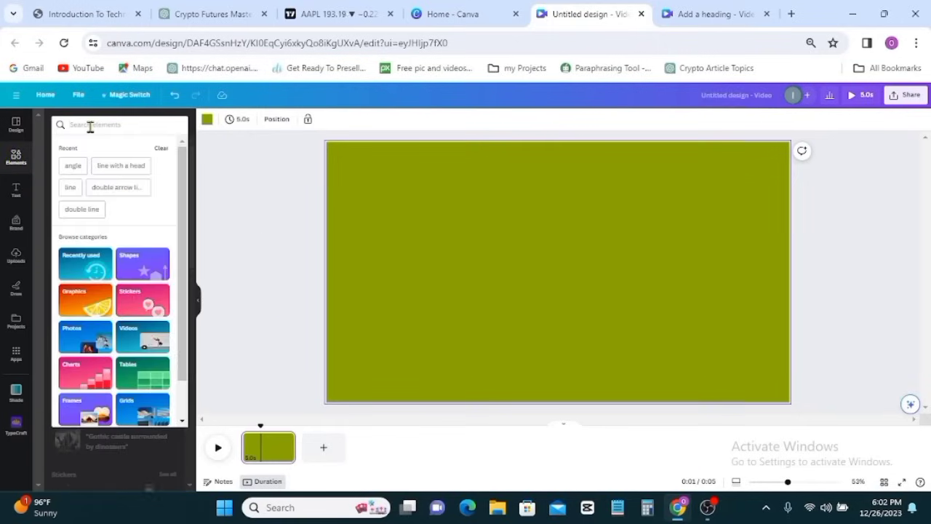
text(green)
click(98, 166)
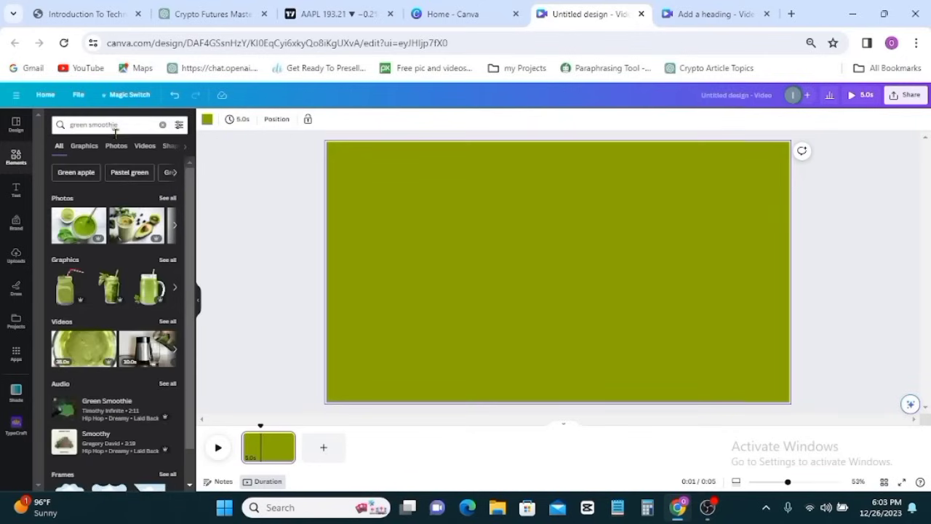
click(166, 203)
scroll(113, 298, down, 10)
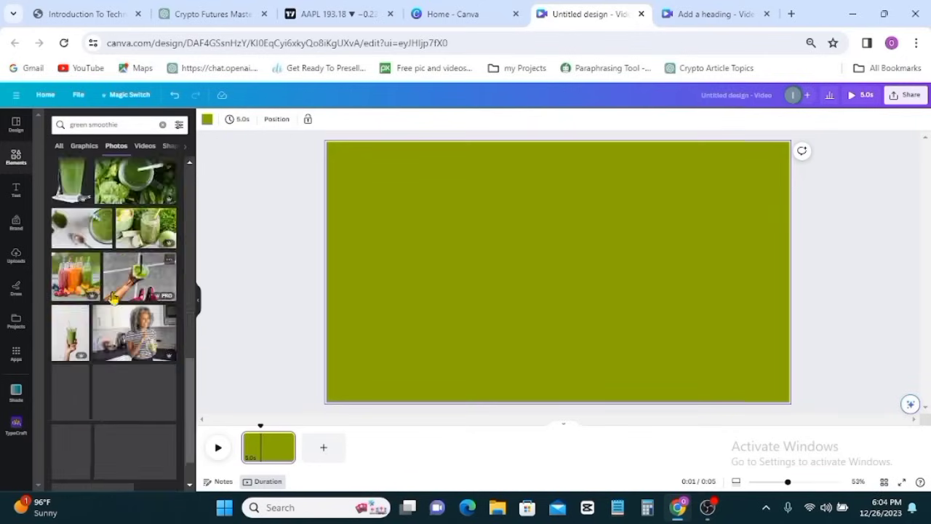
scroll(113, 298, down, 10)
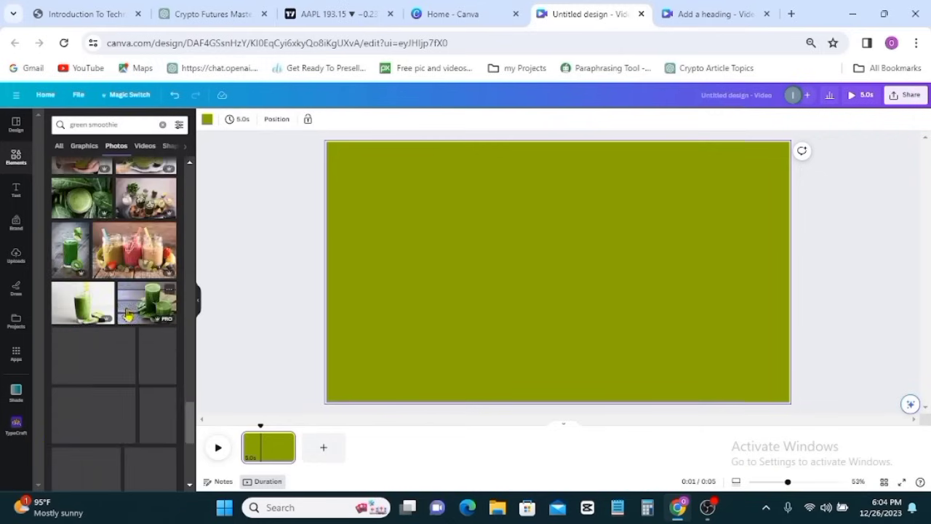
click(69, 259)
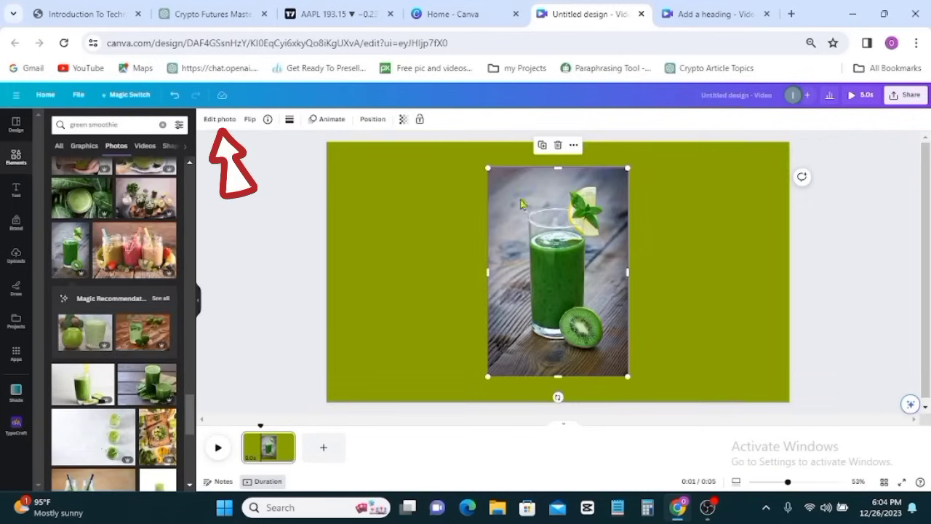
- Separate the smoothie glass from its photo with Magic Grab and delete the leftover photo background
click(219, 120)
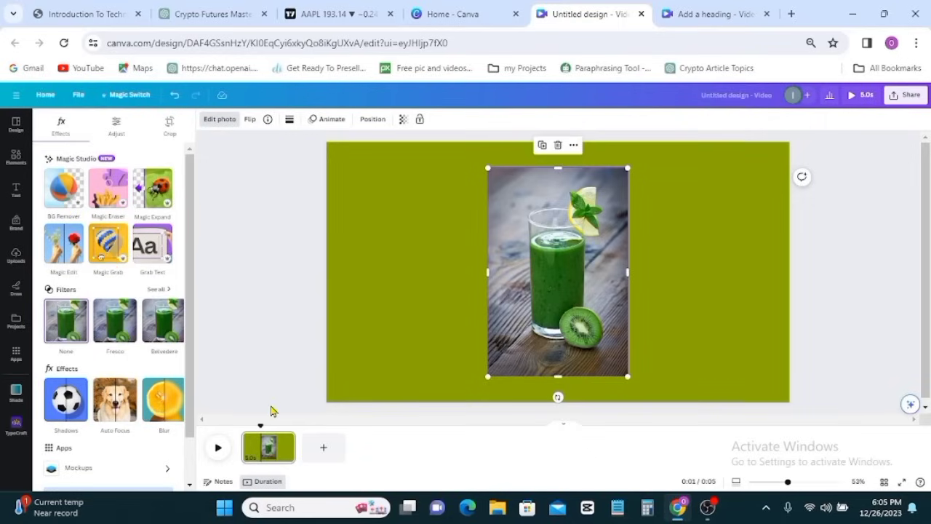
click(108, 247)
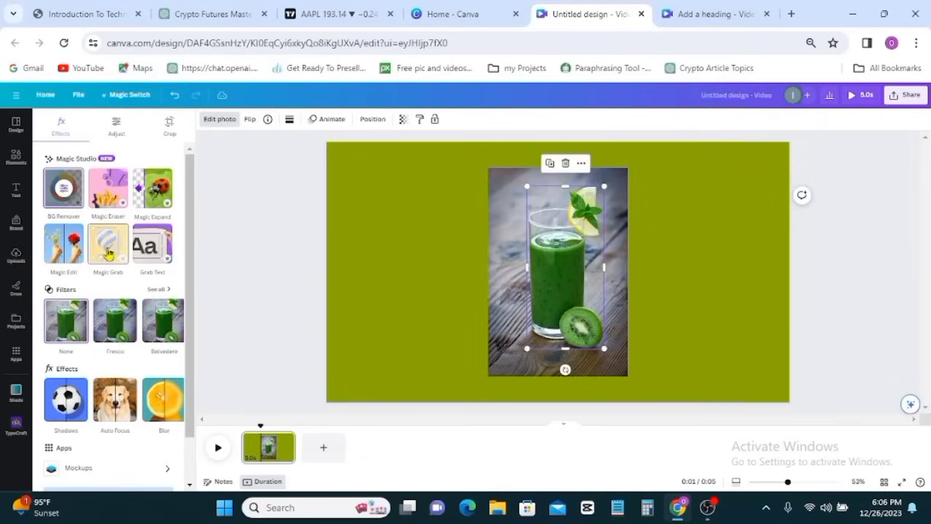
drag(593, 260, 560, 275)
click(560, 277)
click(557, 146)
click(420, 280)
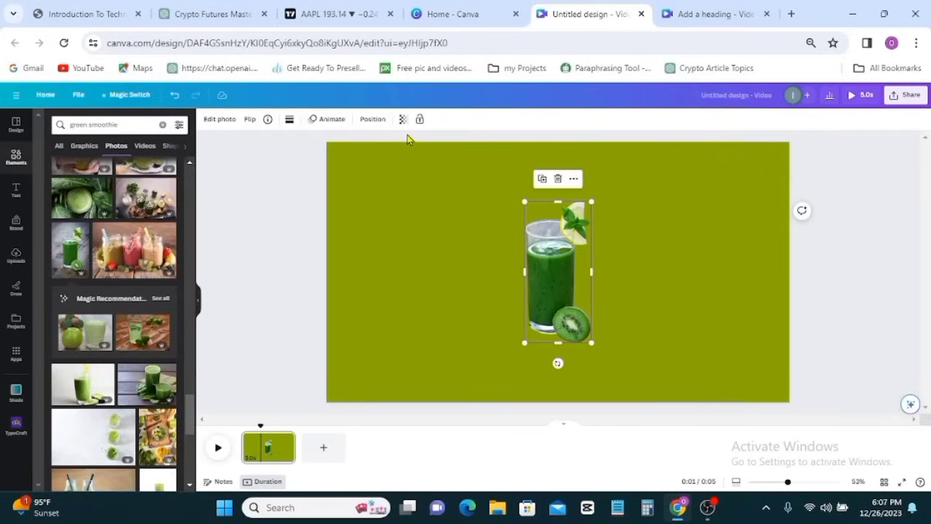
- Apply the Pop animation to the smoothie glass cutout
click(322, 121)
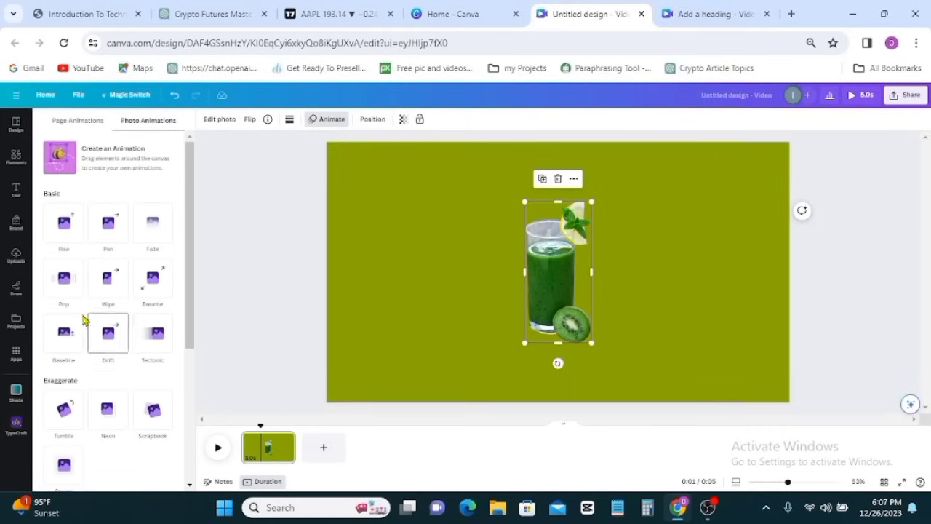
click(64, 281)
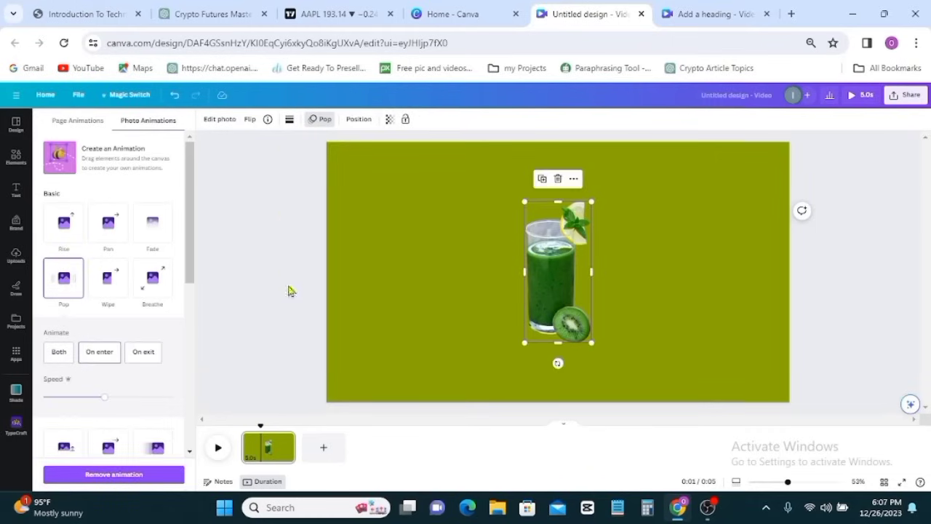
click(485, 262)
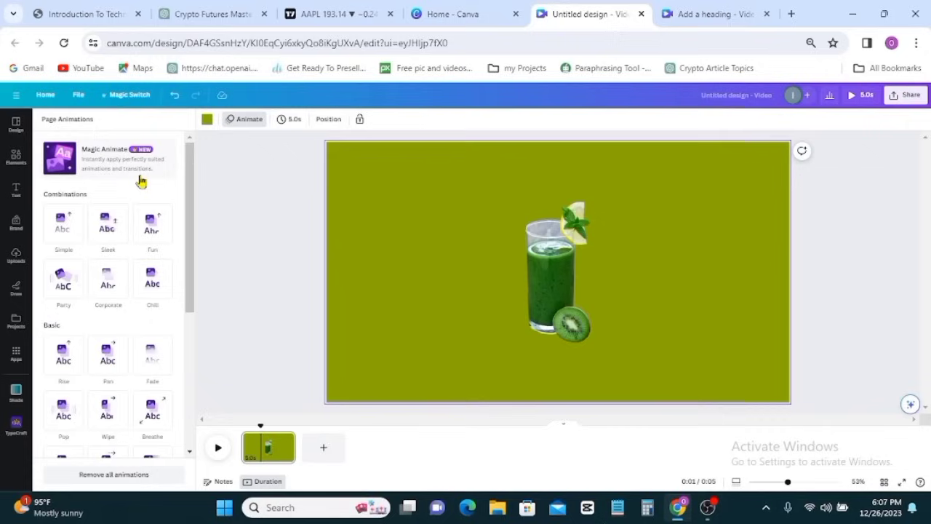
- Add a heading reading "Everyday healthy" and place it above the glass
click(16, 190)
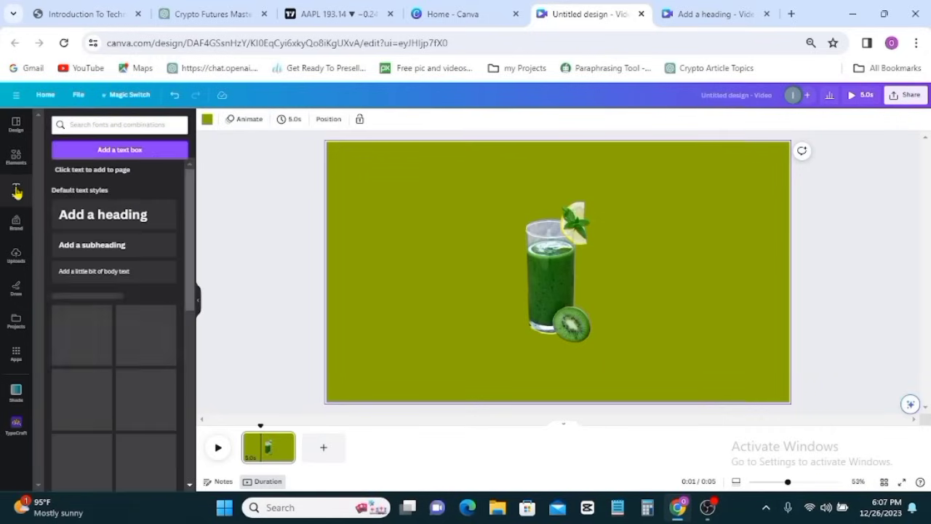
click(114, 220)
text(E)
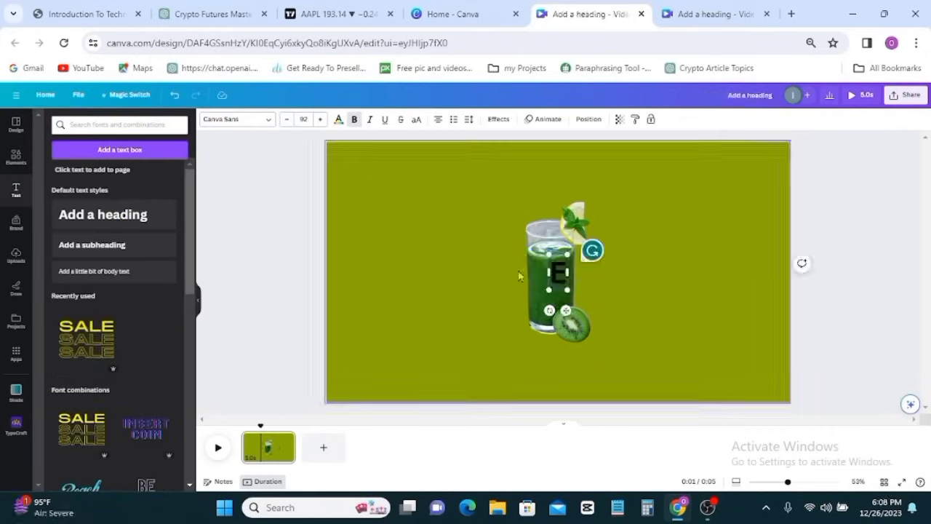
text(veryday he)
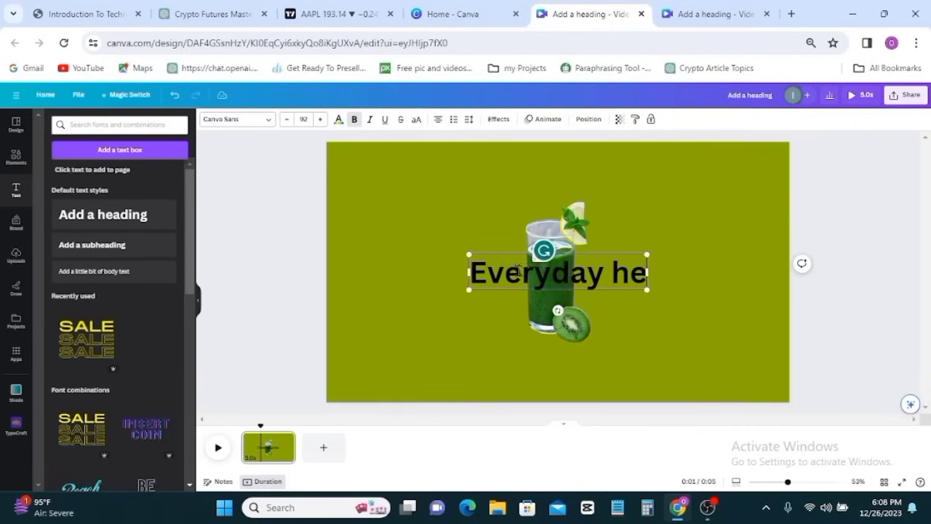
text(althy)
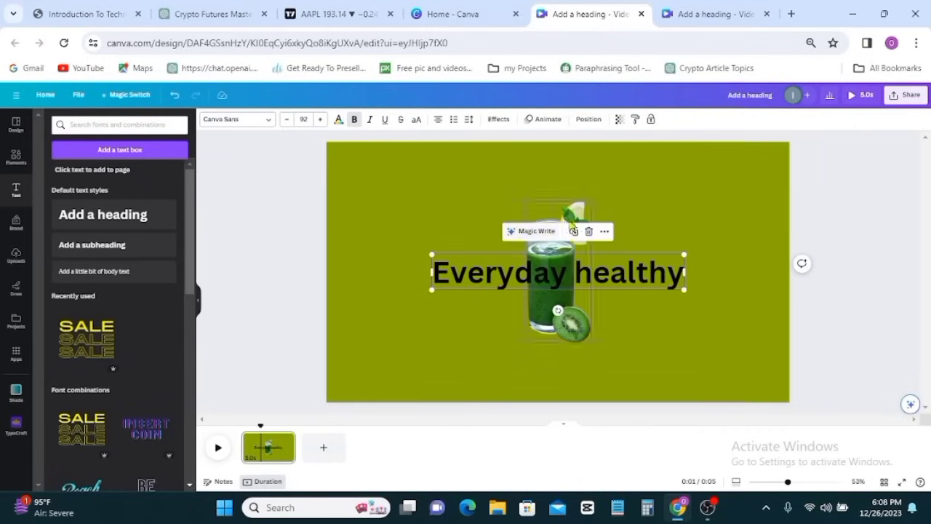
drag(596, 275, 610, 180)
- Change the heading's font to Gellatio and shrink the text to size 53.5
click(267, 120)
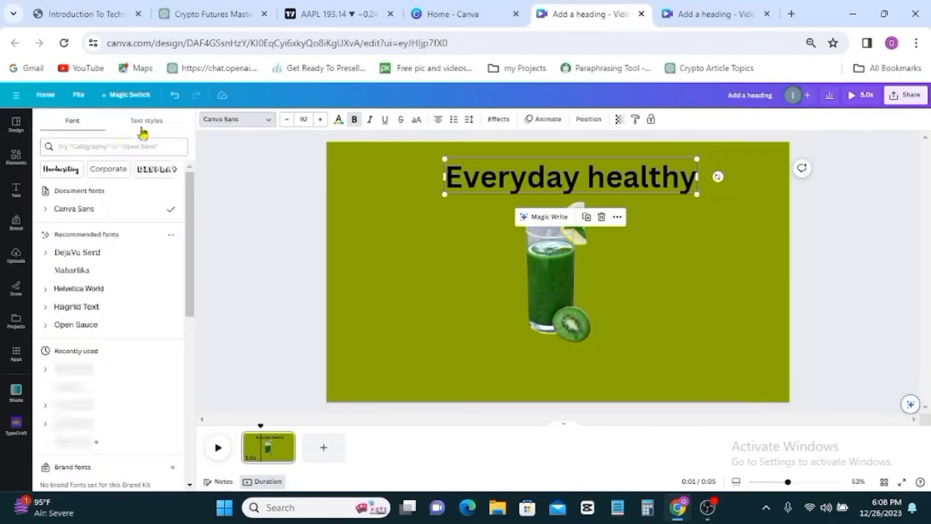
click(114, 144)
text(Ge)
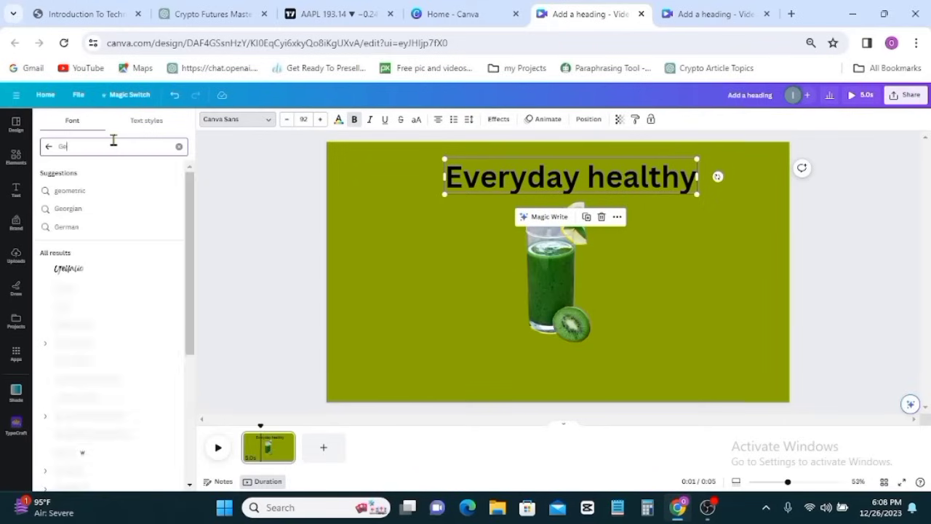
text(llatio)
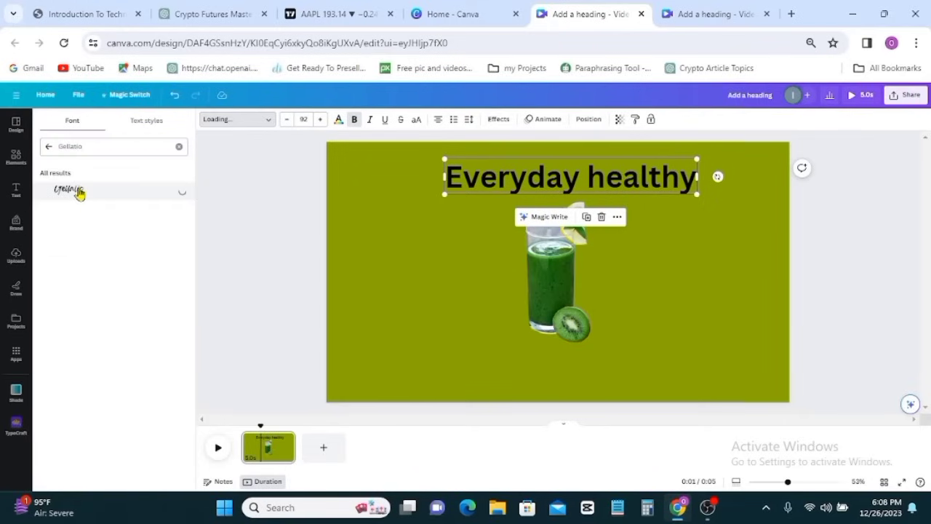
drag(430, 191, 549, 180)
drag(640, 169, 561, 206)
- Color the "Everyday healthy" heading bright yellow with a custom color
click(339, 120)
click(120, 401)
click(49, 174)
click(72, 252)
click(165, 198)
- Duplicate the heading just below the original and change the copy's text to "Green Smoothie"
click(574, 145)
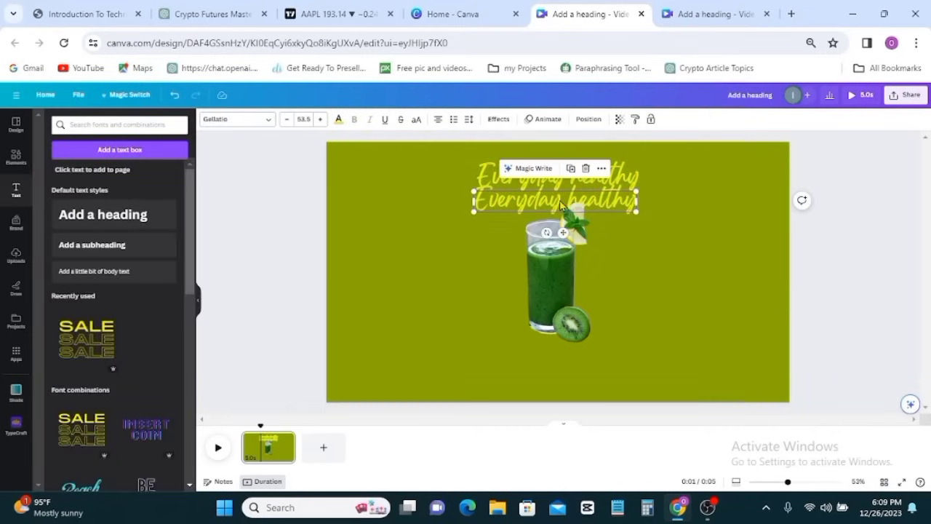
double_click(560, 206)
text(Green Smoothie)
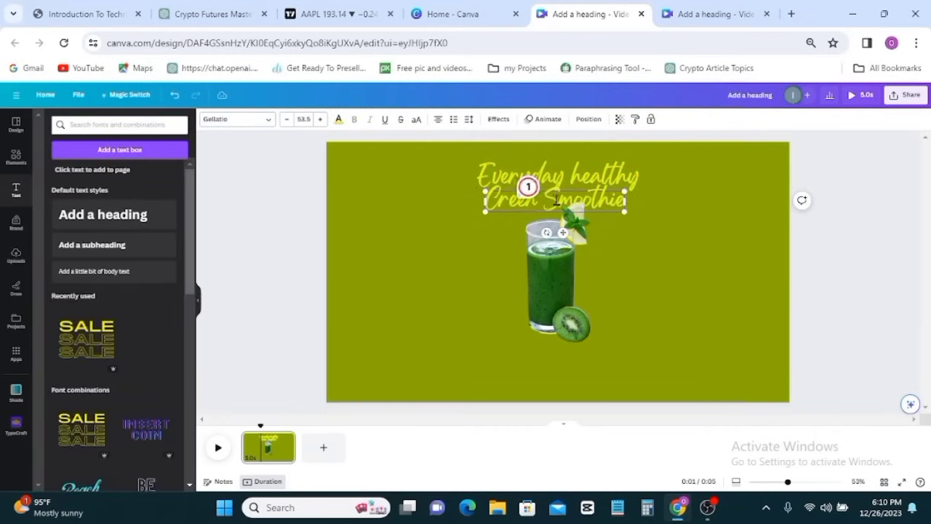
- Set "Green Smoothie" in the More Sugar font, enlarge it to size 109, and retype its initial G
click(235, 118)
text(more s)
click(73, 270)
drag(492, 212, 402, 226)
drag(619, 226, 659, 234)
click(427, 214)
key(BackSpace)
text(G)
- Color the "Green Smoothie" title white and switch it to all uppercase
click(338, 120)
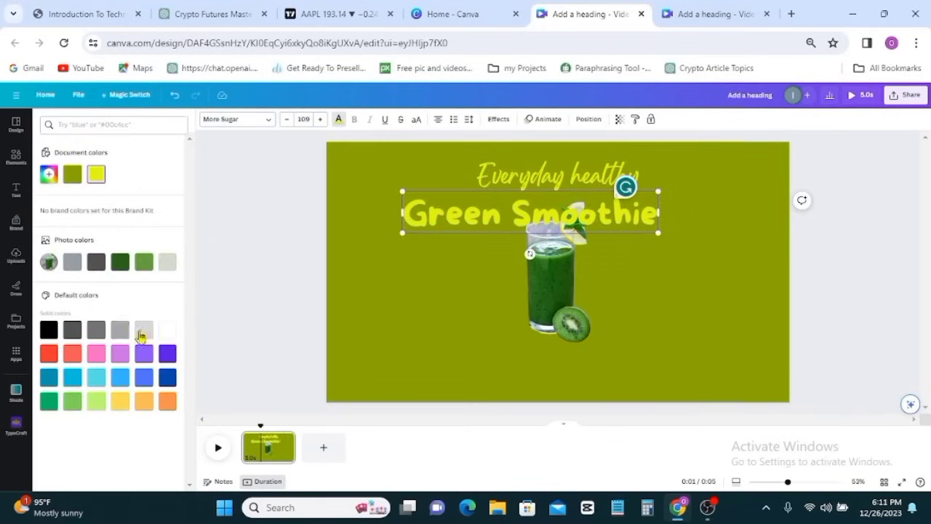
click(169, 330)
triple_click(488, 214)
click(752, 264)
triple_click(509, 214)
click(417, 120)
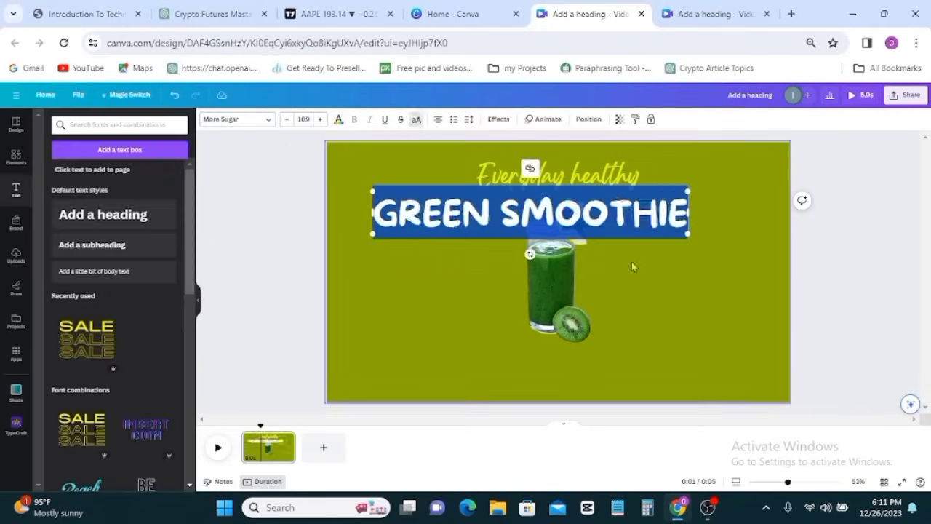
click(632, 265)
- Shrink the GREEN SMOOTHIE title and tuck it directly beneath the yellow script line, above the glass
click(372, 224)
drag(373, 232, 465, 220)
click(735, 195)
drag(656, 202, 634, 187)
click(746, 281)
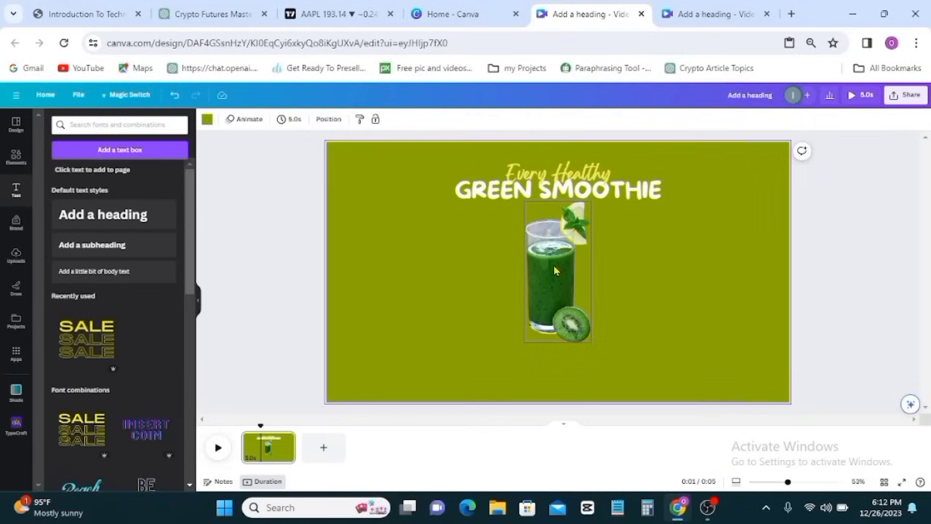
- Shrink the smoothie glass slightly from its upper edge to leave space below the title
click(557, 270)
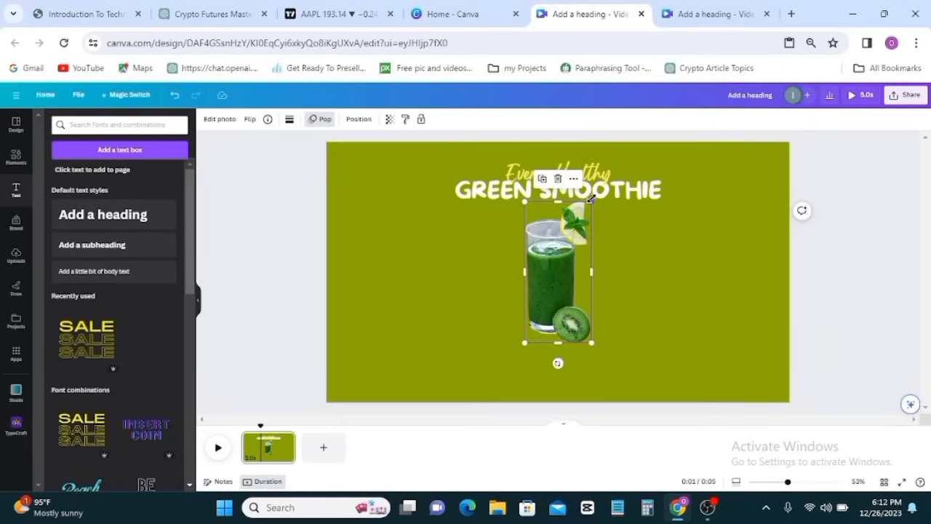
drag(591, 204, 588, 212)
click(671, 259)
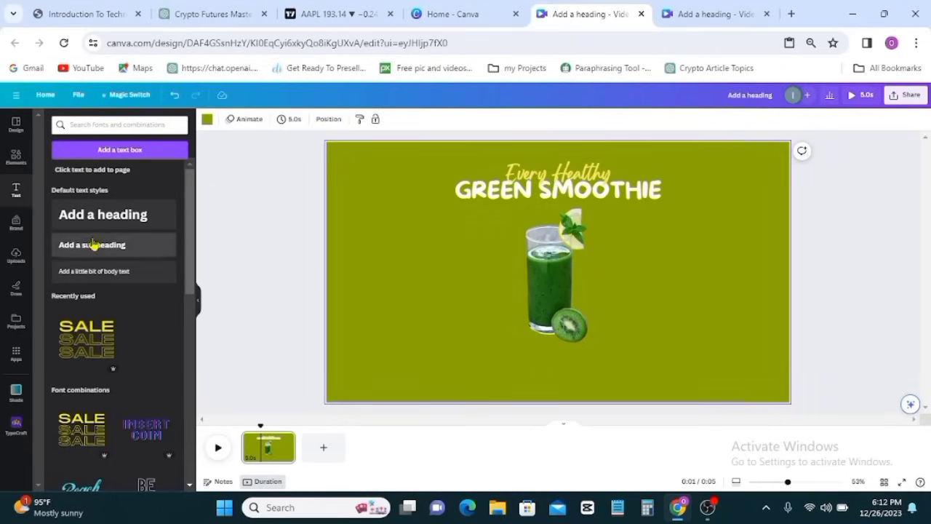
- Add a two-line subheading below the glass reading "Drink this before sleep and wake up with less weight everyday"
click(92, 248)
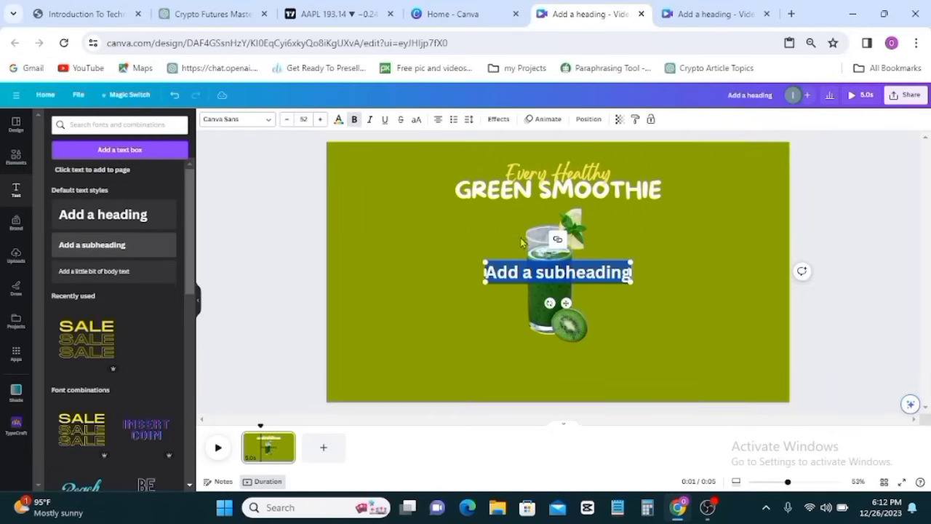
drag(569, 305, 557, 391)
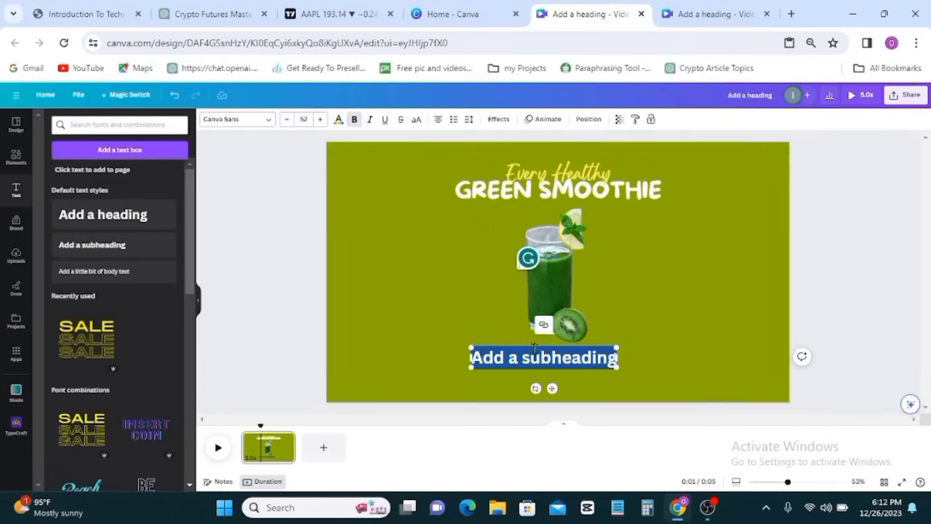
text(Drink this before sleep and wake up with less weight everyday)
drag(328, 368, 429, 368)
- Set the two-line subheading below the glass in regular-weight Montserrat and colour it white
click(266, 120)
text(mo)
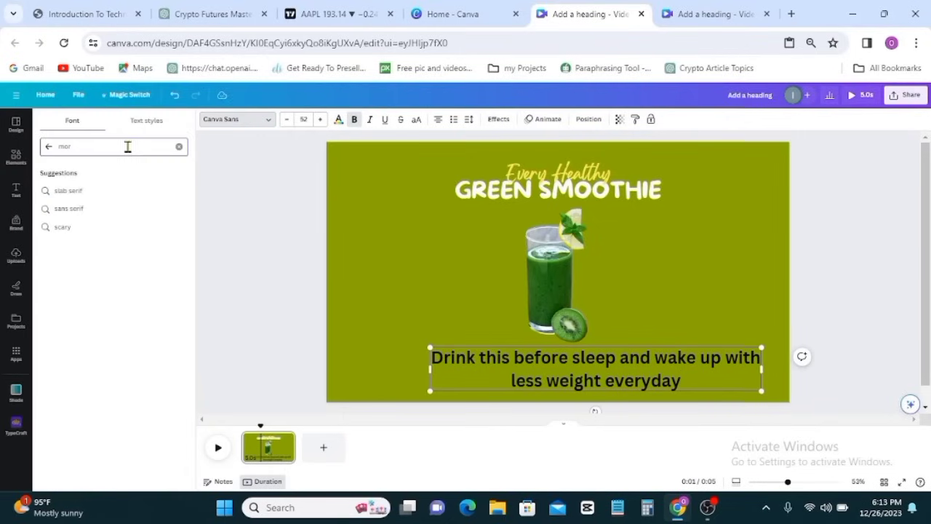
text(n)
click(72, 343)
click(95, 298)
click(339, 119)
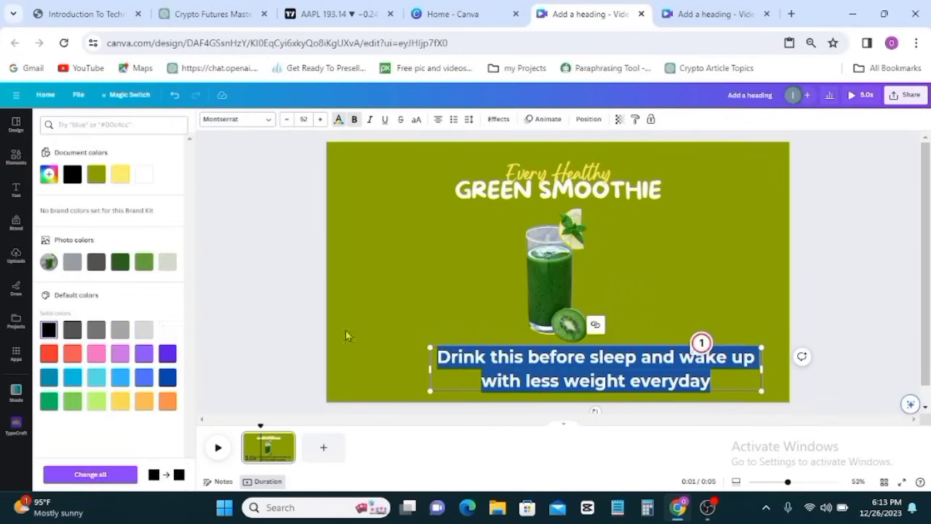
click(268, 120)
click(76, 279)
- Tighten the subheading's line spacing and centre it horizontally on the page
click(469, 119)
drag(517, 181, 500, 181)
click(640, 269)
click(589, 119)
click(143, 221)
click(836, 290)
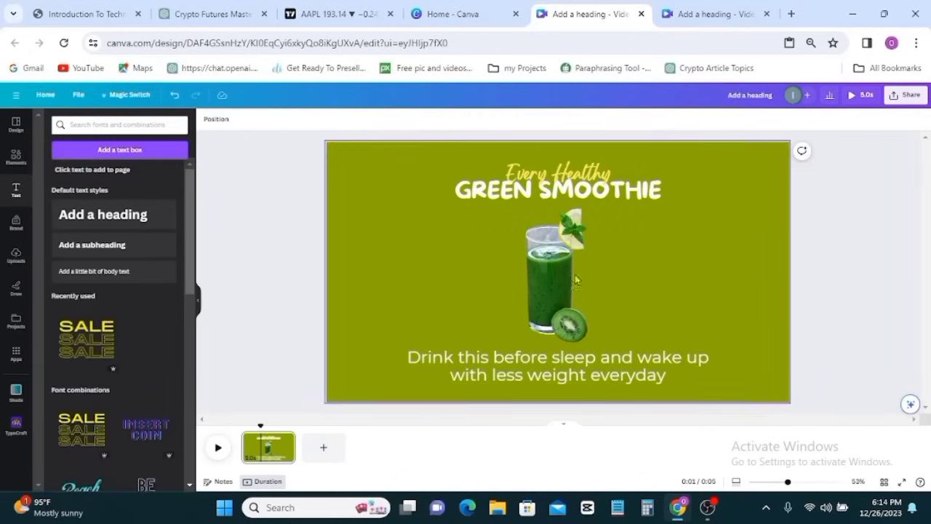
- Search the graphics for "blinking stars", add an animated sparkle and place it just left of the glass rim
click(15, 157)
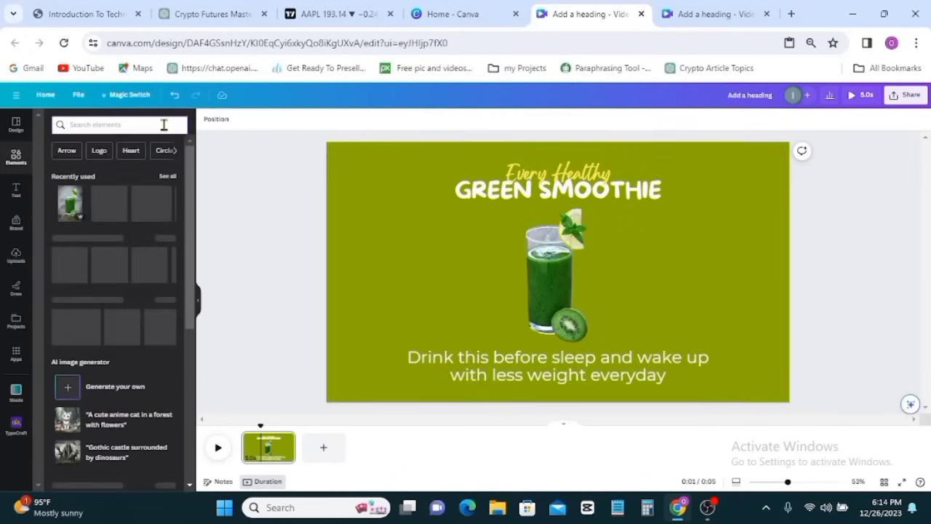
click(164, 125)
text(blinking)
click(131, 164)
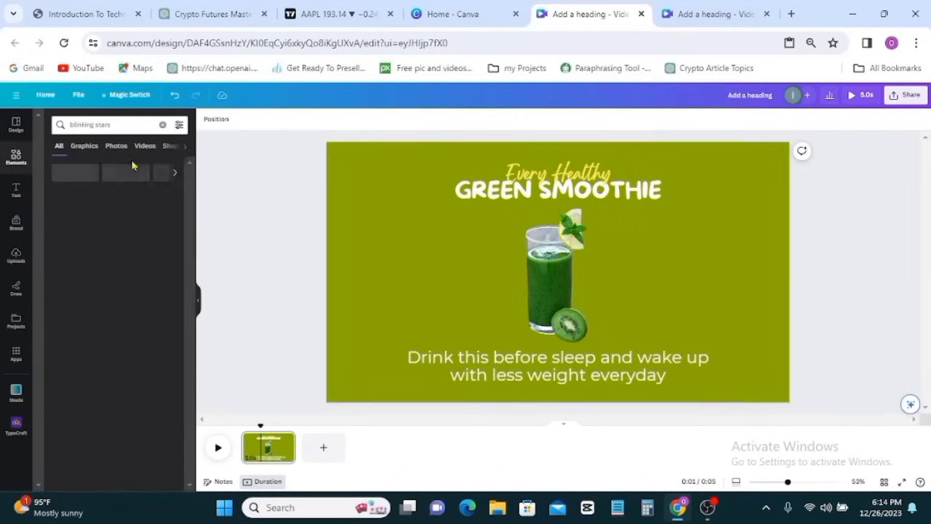
click(167, 197)
scroll(149, 247, down, 3)
scroll(145, 231, down, 5)
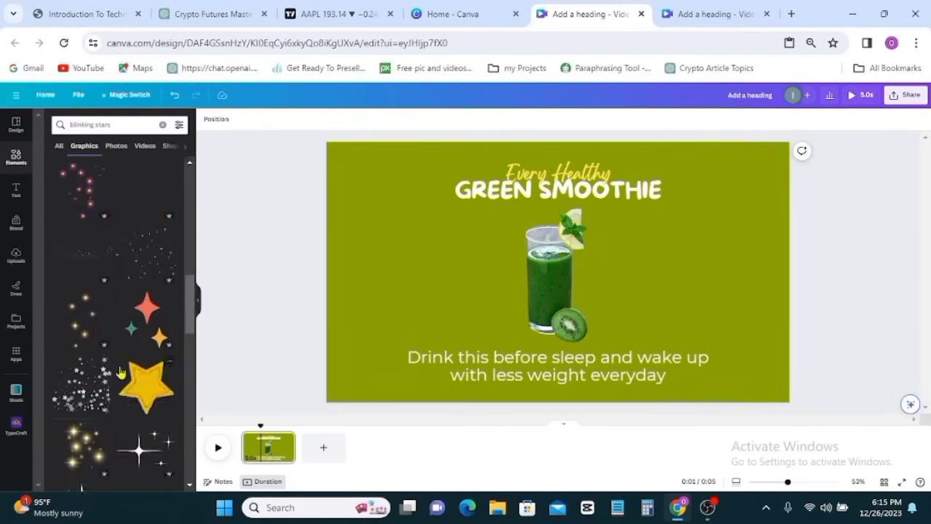
scroll(122, 371, down, 8)
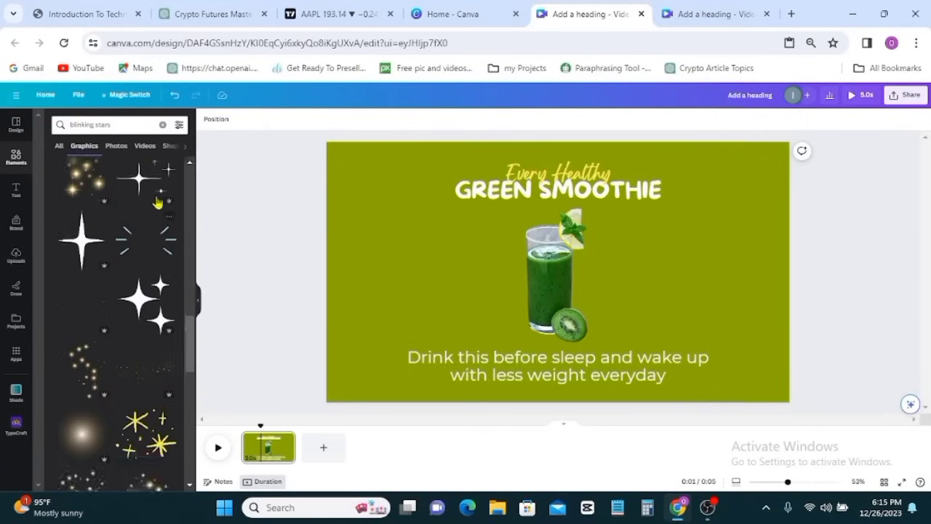
click(144, 199)
scroll(155, 327, down, 3)
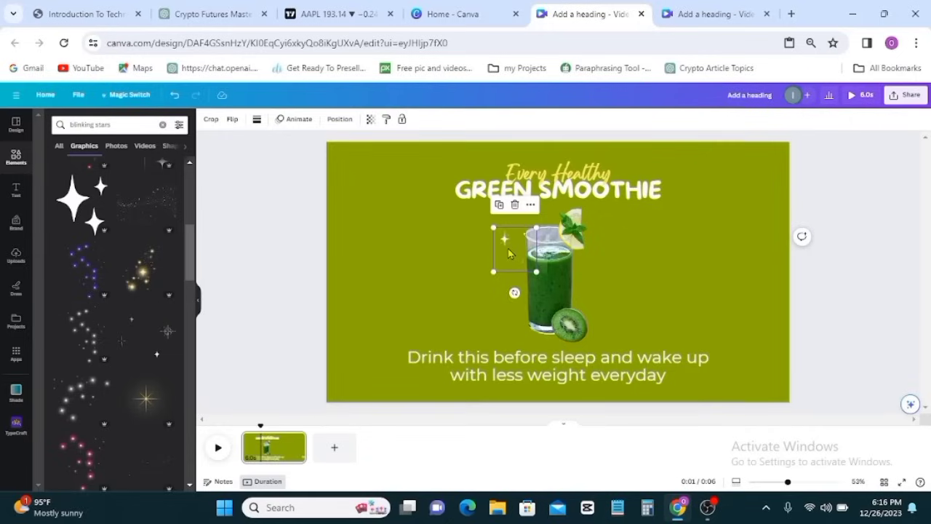
drag(509, 253, 501, 251)
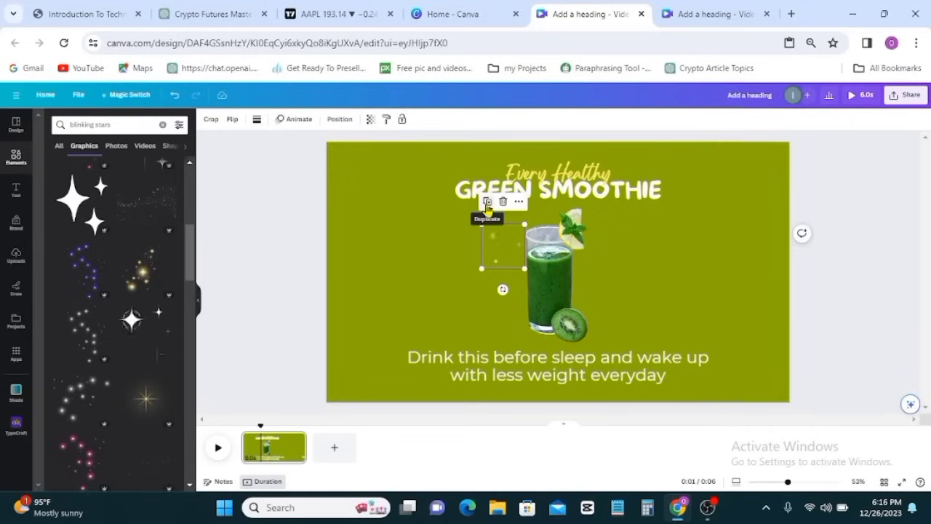
- Place a duplicate sparkle beside the kiwi slice and add animated white line graphics at the page's left and right edges
click(486, 204)
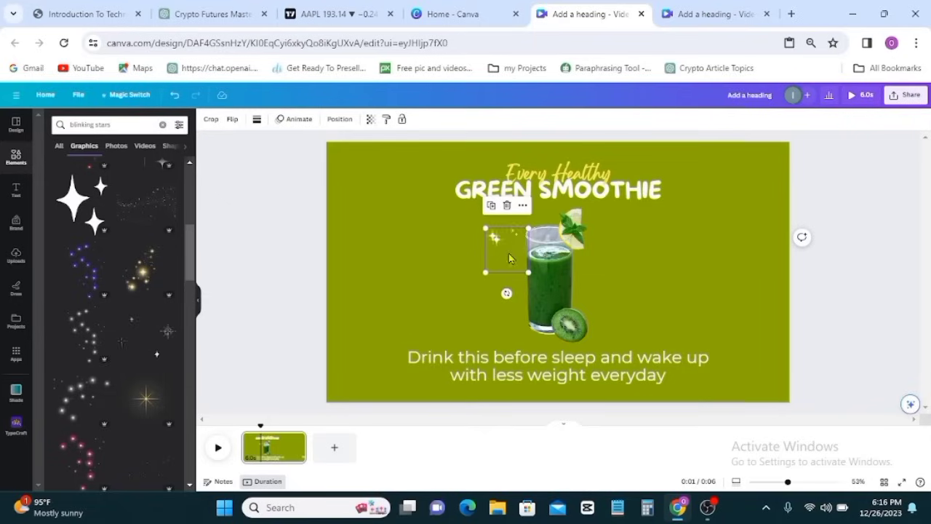
drag(510, 258, 617, 323)
click(821, 221)
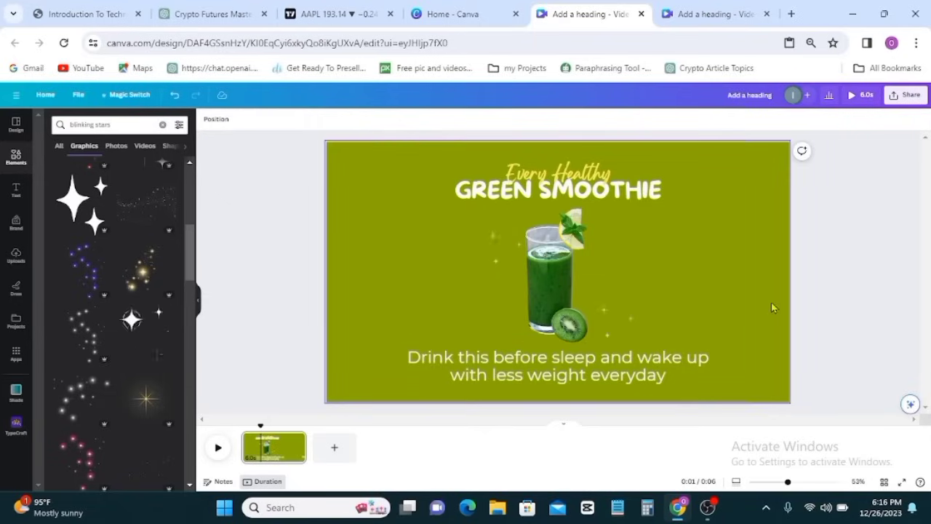
click(121, 126)
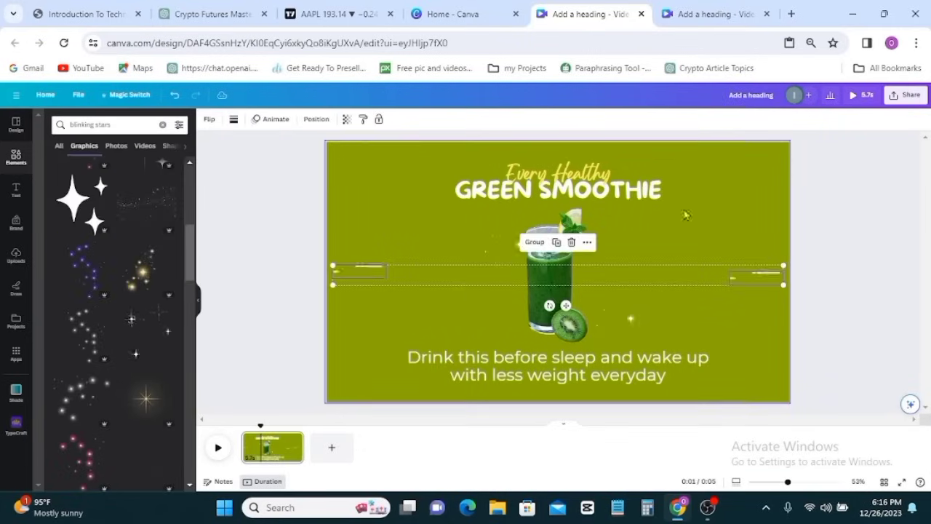
click(841, 191)
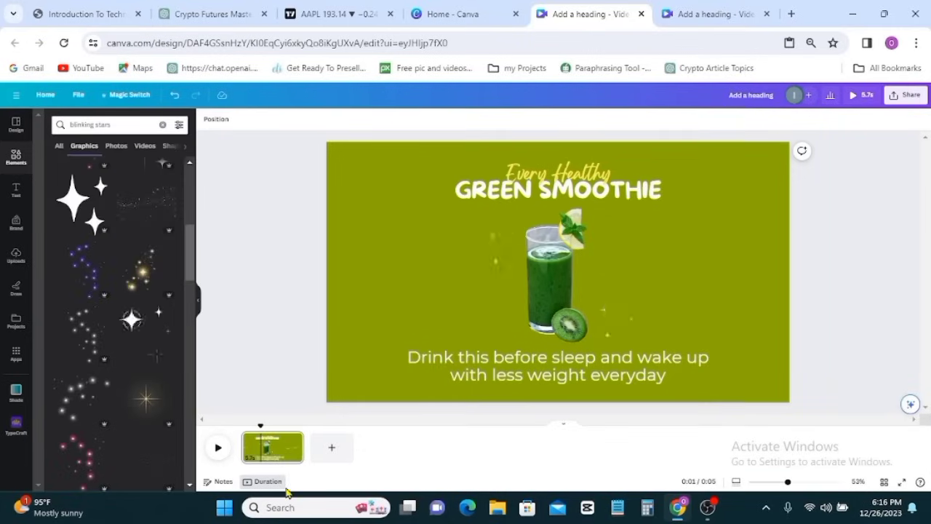
- Set the page's timing to 2.0 seconds
click(216, 119)
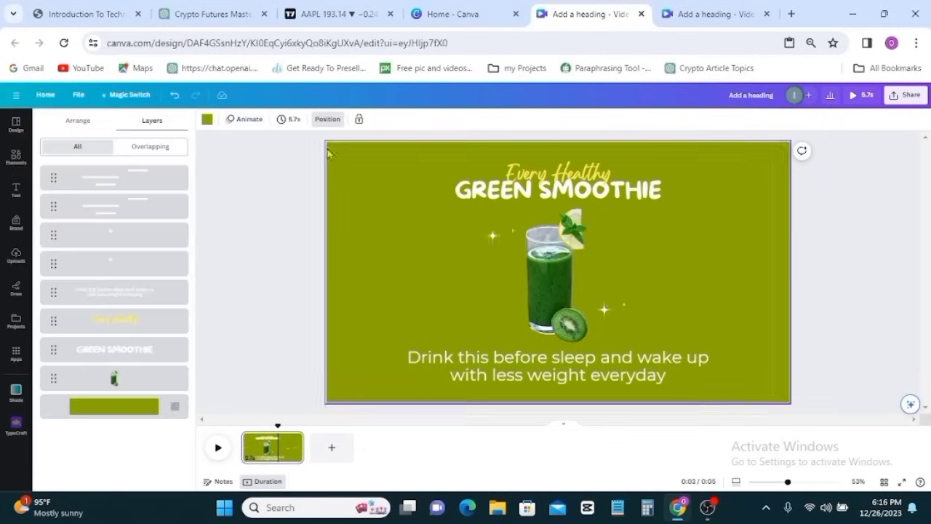
click(295, 120)
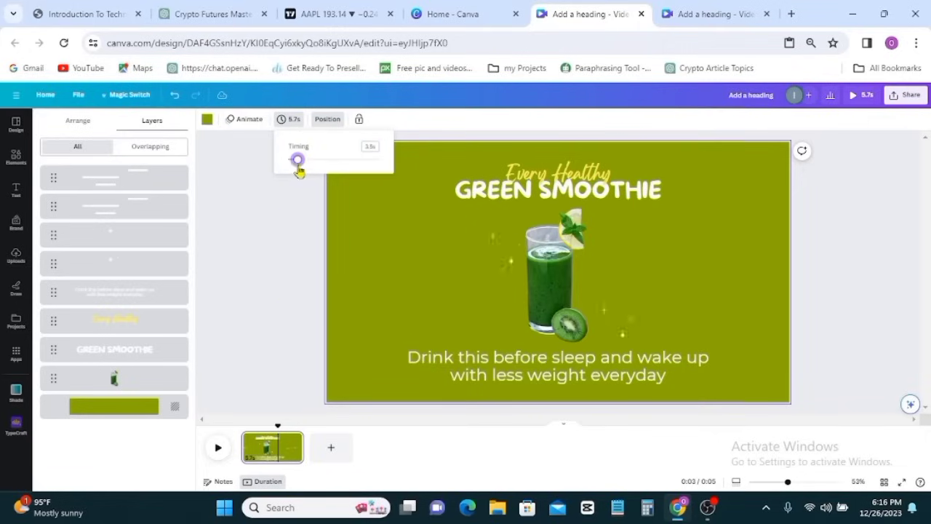
drag(294, 171, 296, 170)
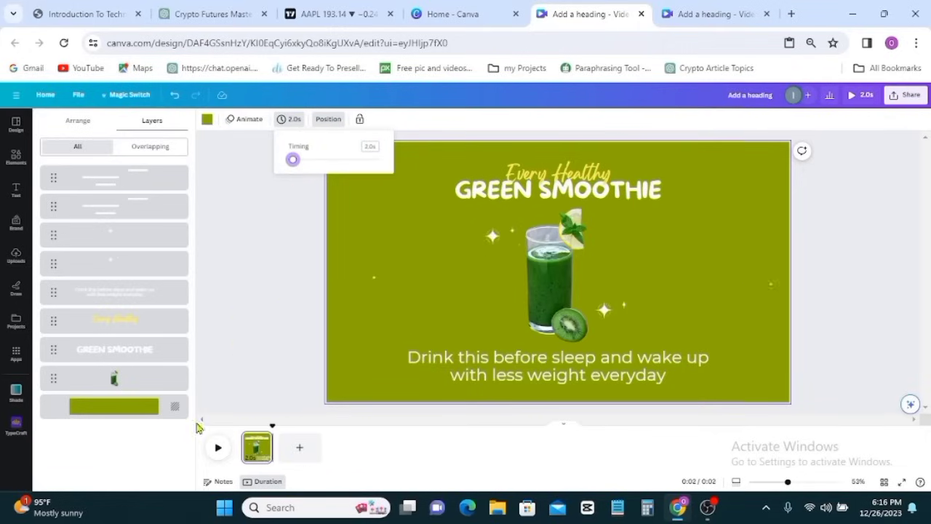
click(359, 433)
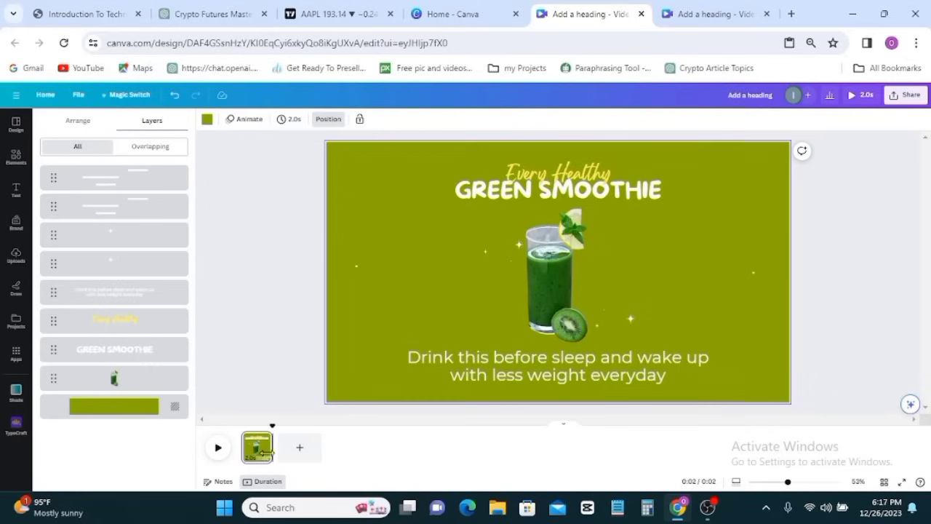
- Add the recently used basil photo, shrink it and place it partly off the page's lower-left corner
click(16, 156)
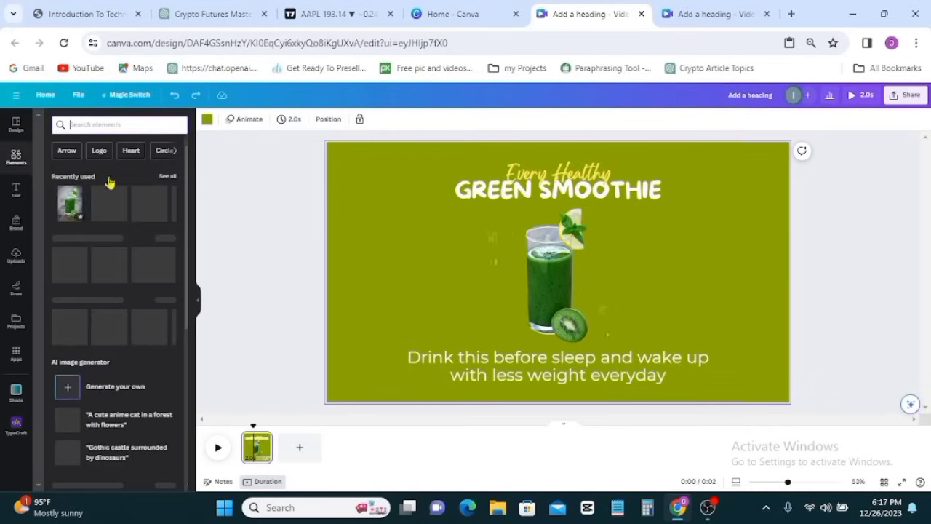
click(174, 179)
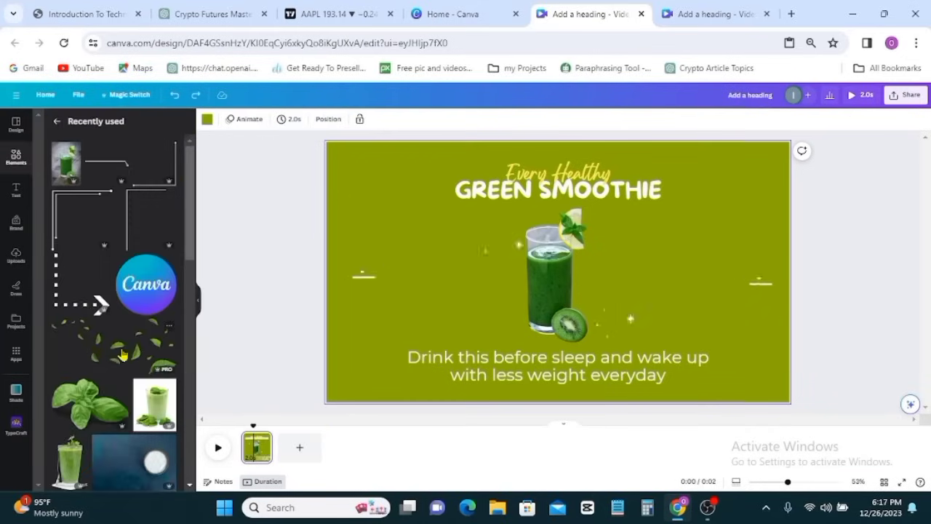
click(98, 401)
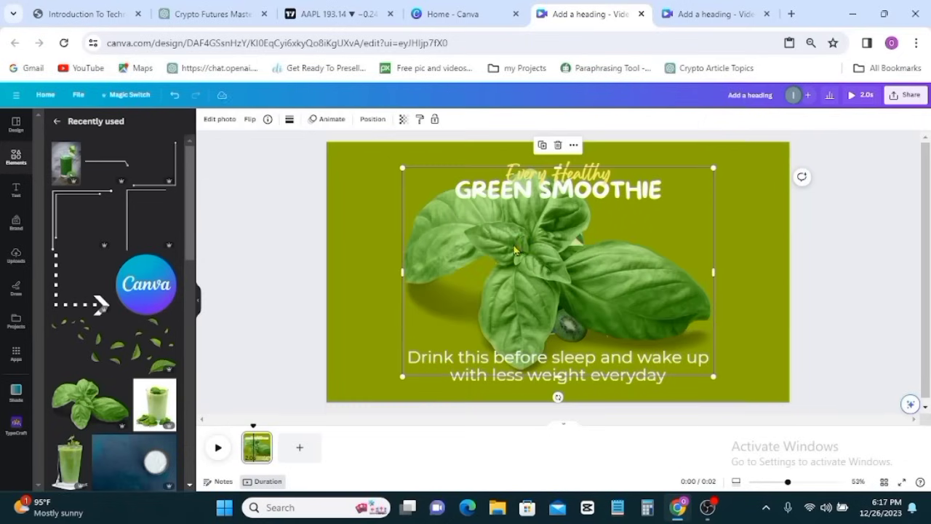
drag(713, 166, 586, 281)
drag(470, 298, 334, 348)
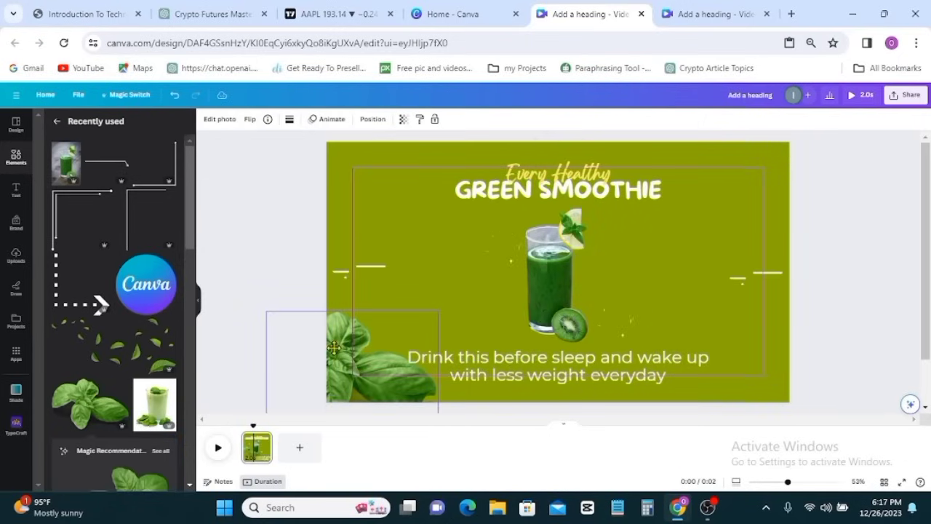
- Apply a Blur effect to the whole basil image with an intensity of 29
click(220, 119)
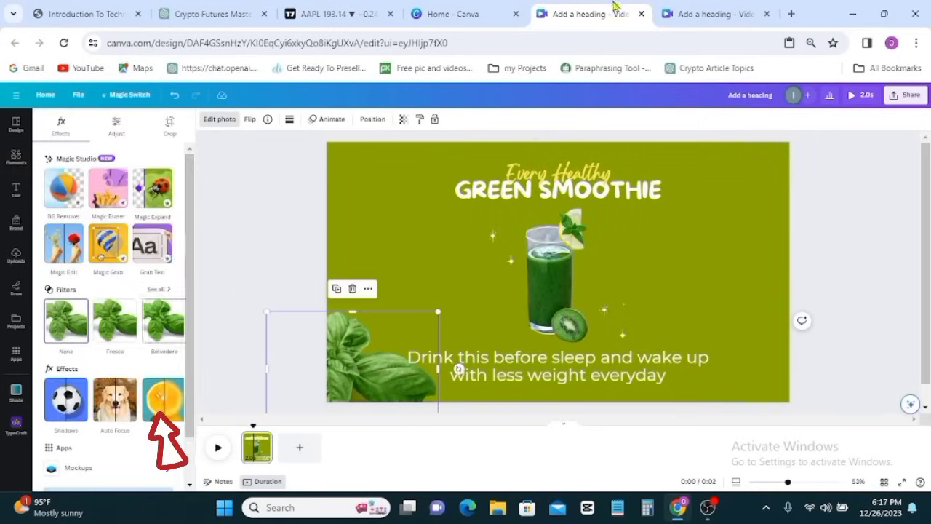
click(154, 405)
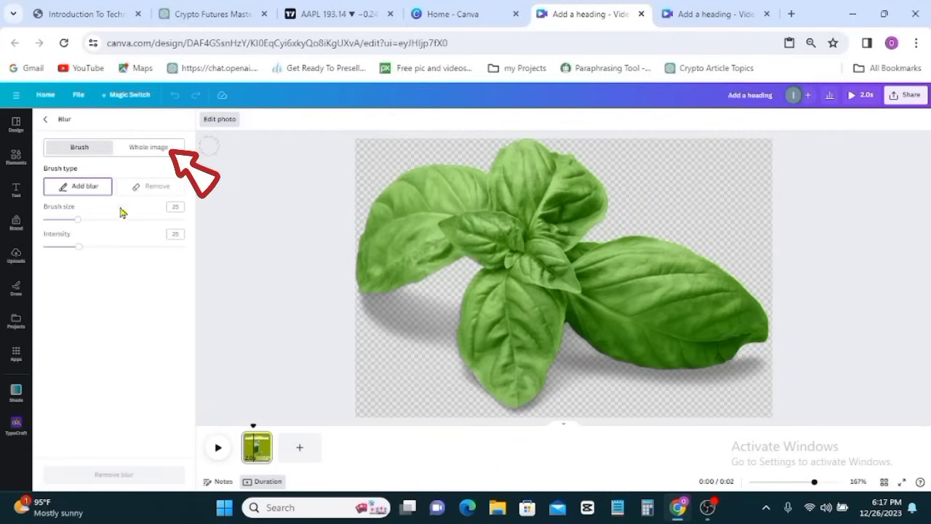
click(157, 151)
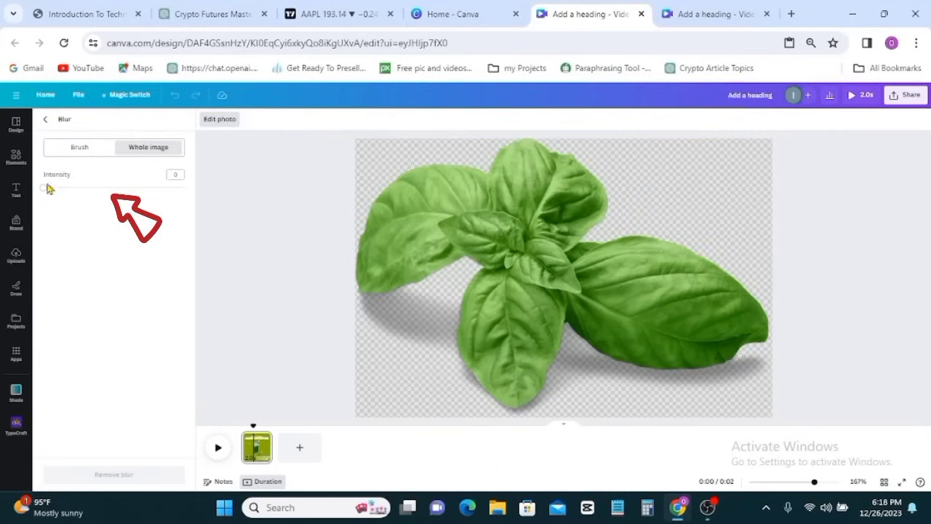
drag(68, 193, 86, 195)
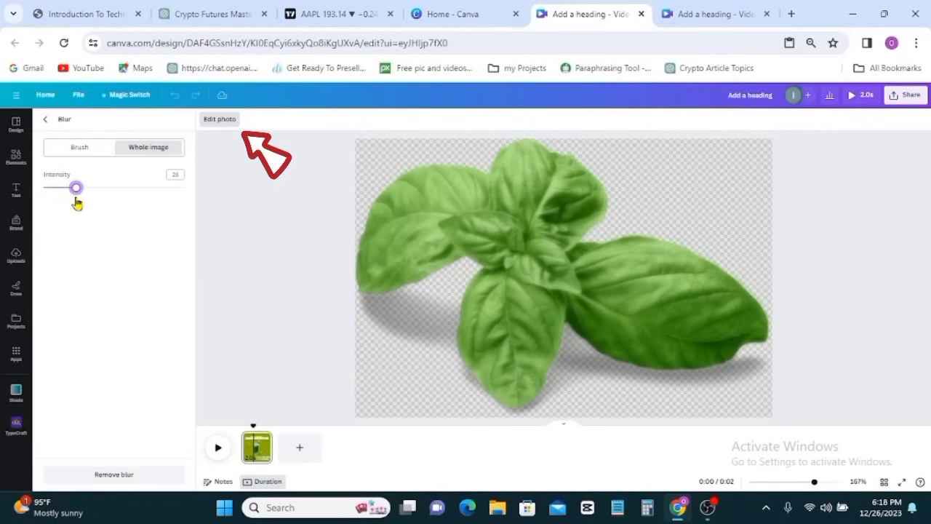
click(224, 121)
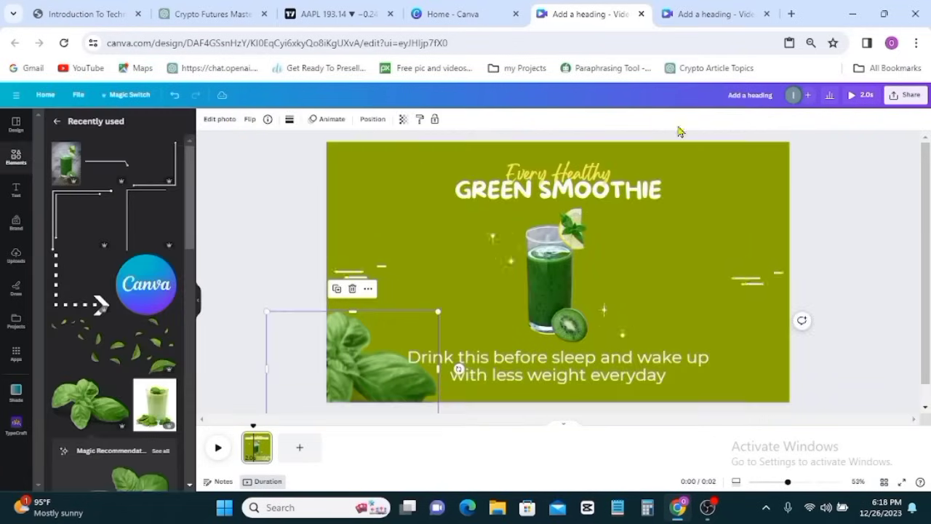
- Raise the whole-image blur intensity of the basil slightly and finish editing the photo
click(219, 122)
click(150, 401)
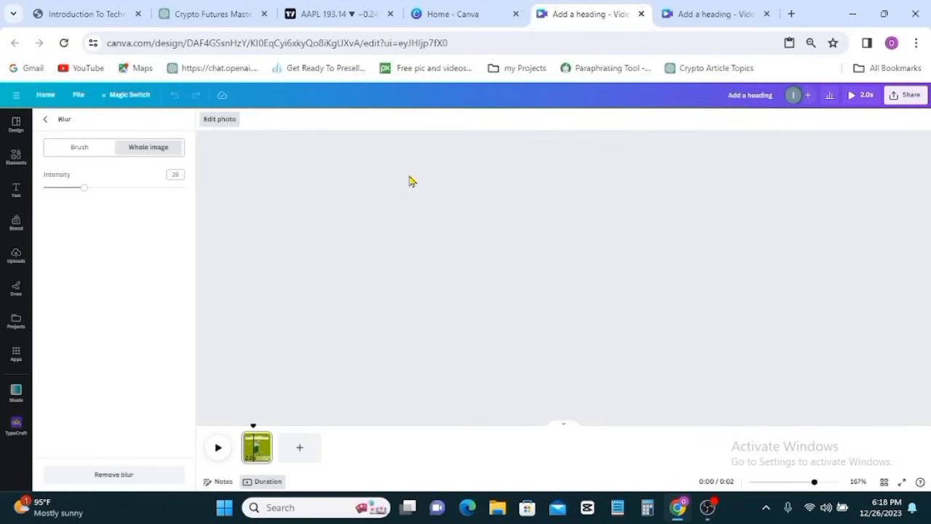
drag(84, 191, 88, 196)
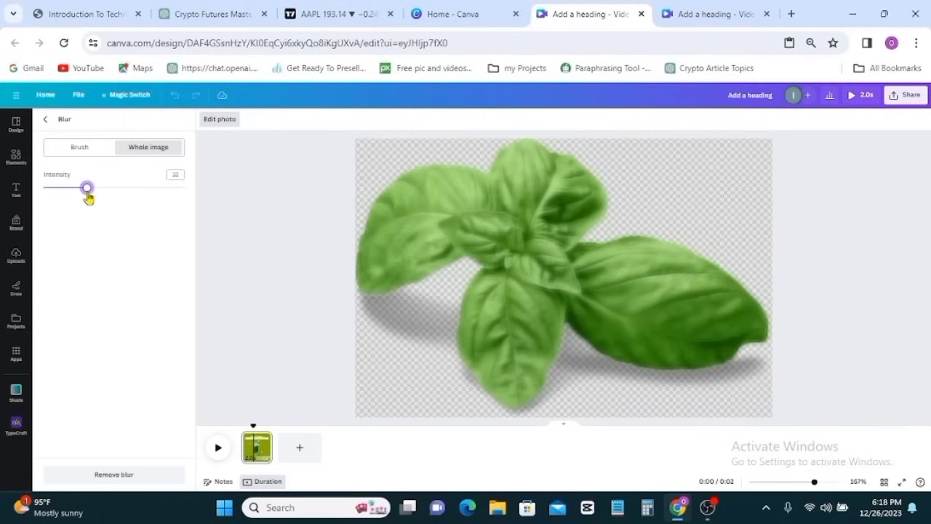
click(231, 126)
click(505, 250)
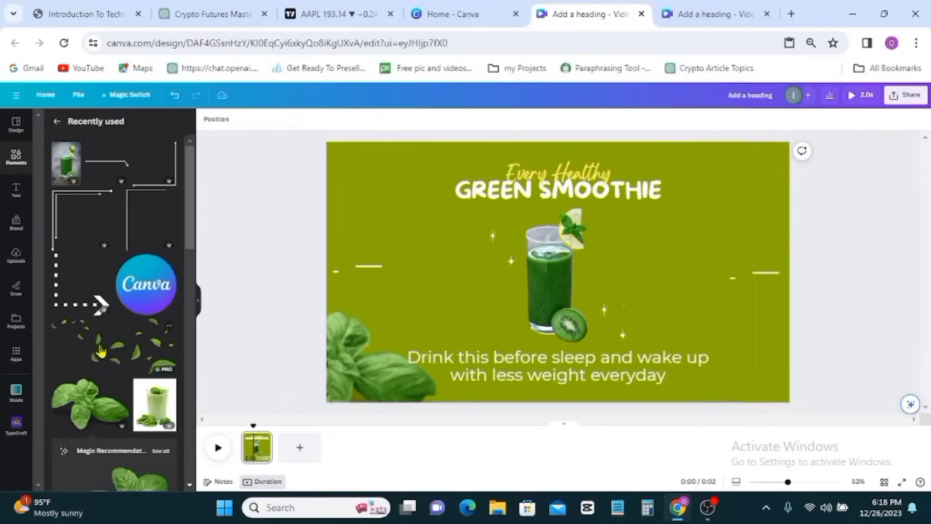
- Add the scattered green leaves graphic, resize it and crop a copy to a single leaf at the page's upper left
drag(756, 173, 713, 192)
drag(346, 357, 366, 347)
click(419, 276)
key(ctrl+v)
click(560, 173)
click(496, 251)
drag(366, 192, 359, 160)
drag(713, 265, 372, 221)
drag(361, 347, 364, 217)
- Crop more leaf copies to single leaves, placing one left of the glass and one just below its base
drag(361, 183, 505, 286)
click(440, 185)
drag(447, 286, 484, 286)
click(479, 249)
drag(500, 292, 539, 349)
- Spread further single-leaf copies across the right half of the page, down to its lower-right corner
click(457, 220)
click(439, 185)
drag(462, 228, 750, 252)
drag(636, 252, 694, 251)
drag(750, 251, 721, 383)
click(697, 217)
click(625, 217)
click(666, 283)
- Place a copy of the upper-left leaf above the basil and try another cropped copy near the upper-right edge
click(356, 205)
click(346, 167)
drag(426, 305, 429, 307)
click(417, 257)
drag(437, 302, 772, 204)
drag(728, 220, 703, 230)
drag(737, 190, 737, 238)
drag(772, 253, 723, 252)
click(742, 201)
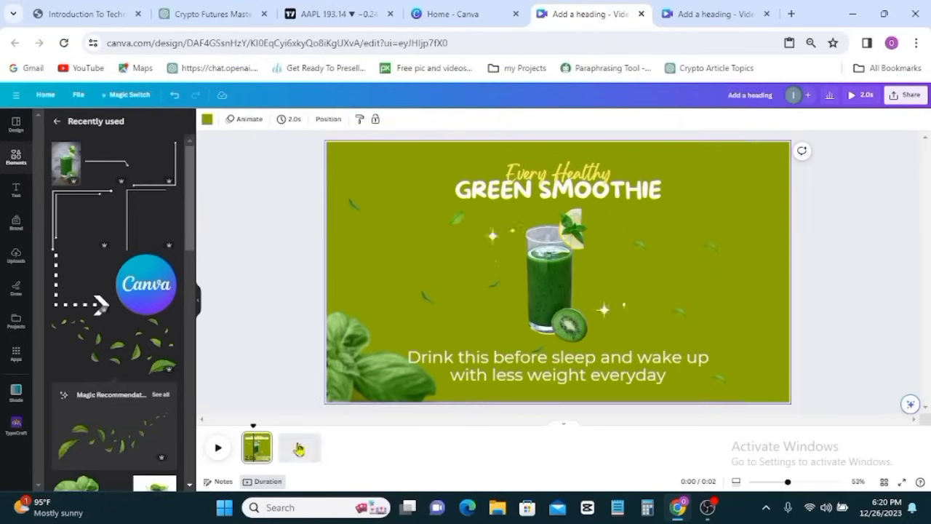
- Duplicate the finished page in the timeline as a second page
click(265, 448)
right_click(261, 446)
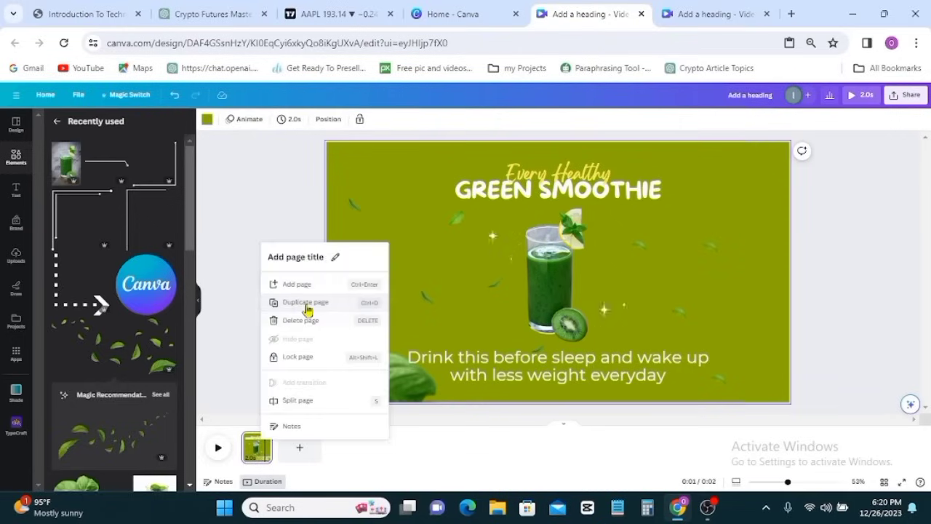
click(308, 305)
- Delete the "Every Healthy" and "GREEN SMOOTHIE" text lines from the duplicated page
click(532, 181)
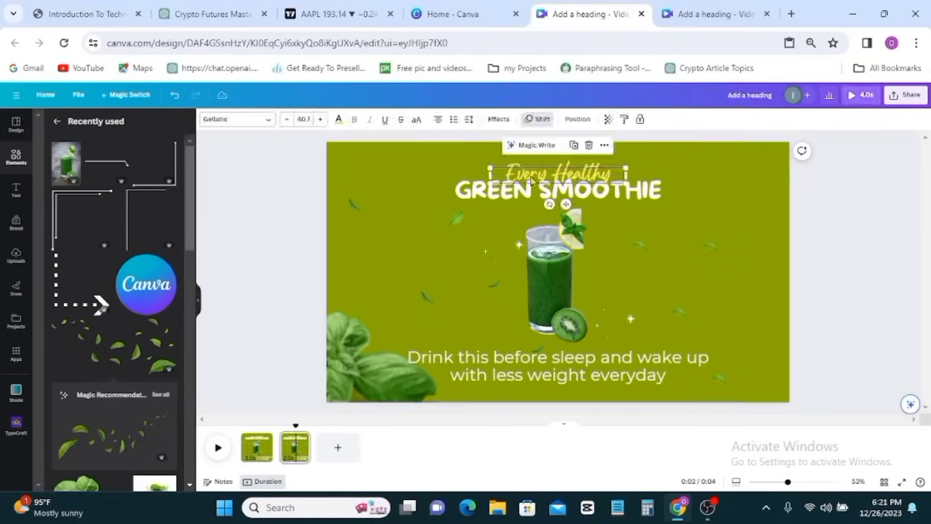
click(589, 146)
click(558, 190)
click(588, 151)
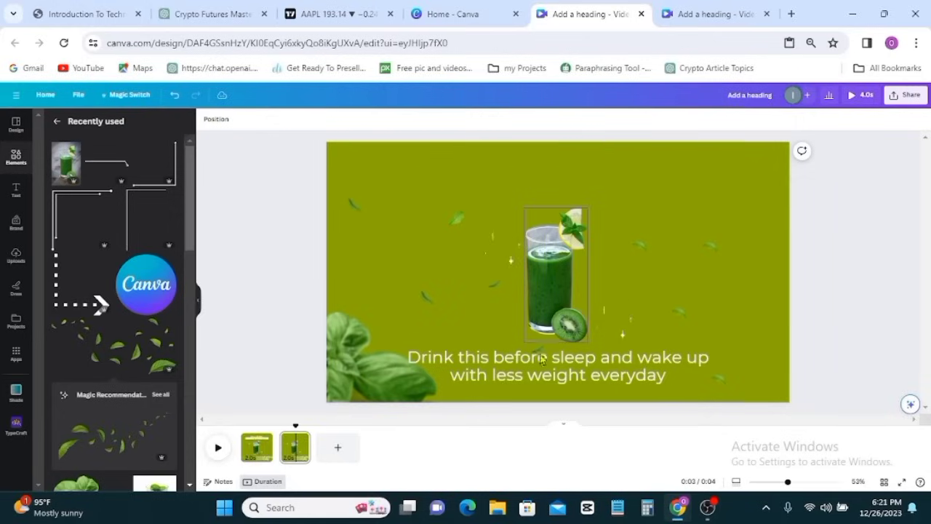
- Replace the second page's subheading with "Recipes", narrow its box to the word and move it to the upper-left corner
double_click(541, 369)
text(r)
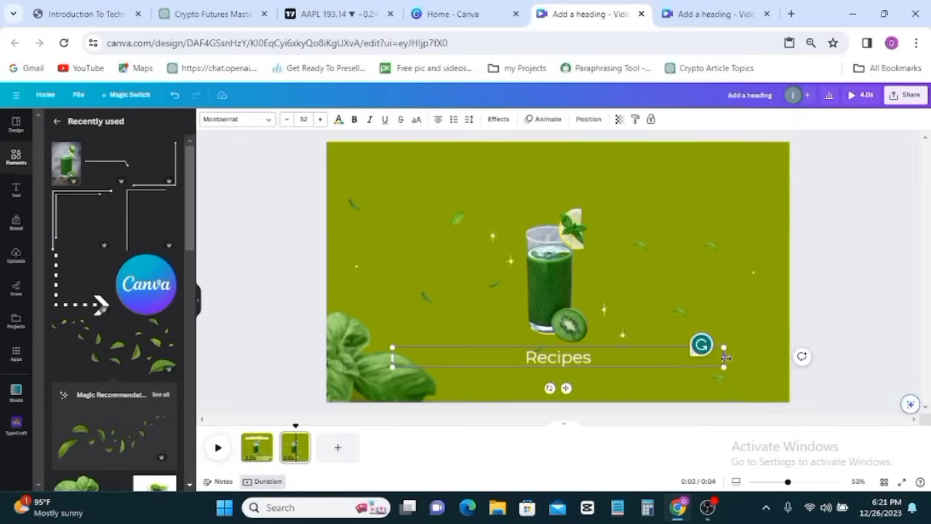
drag(724, 357, 416, 193)
- Color the "Recipes" heading pale yellow, adjust its letter spacing and scale the text down slightly
click(338, 120)
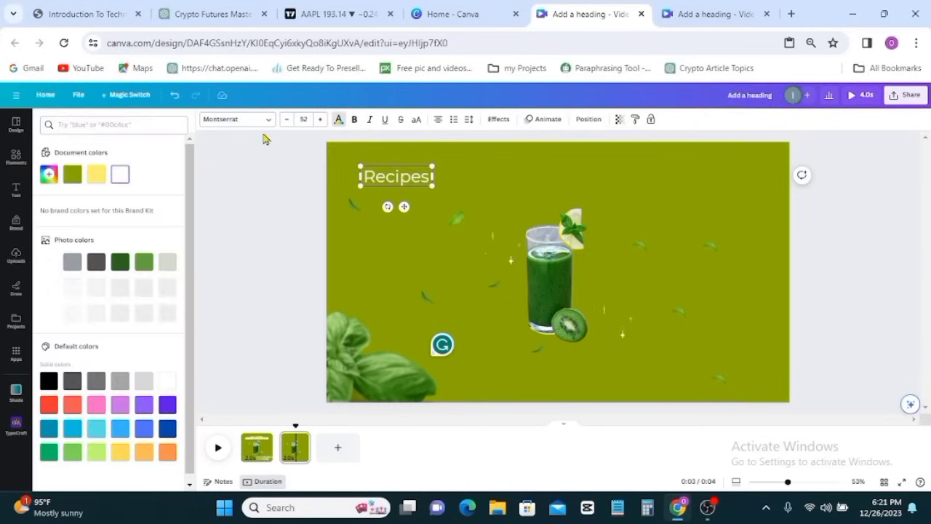
click(96, 173)
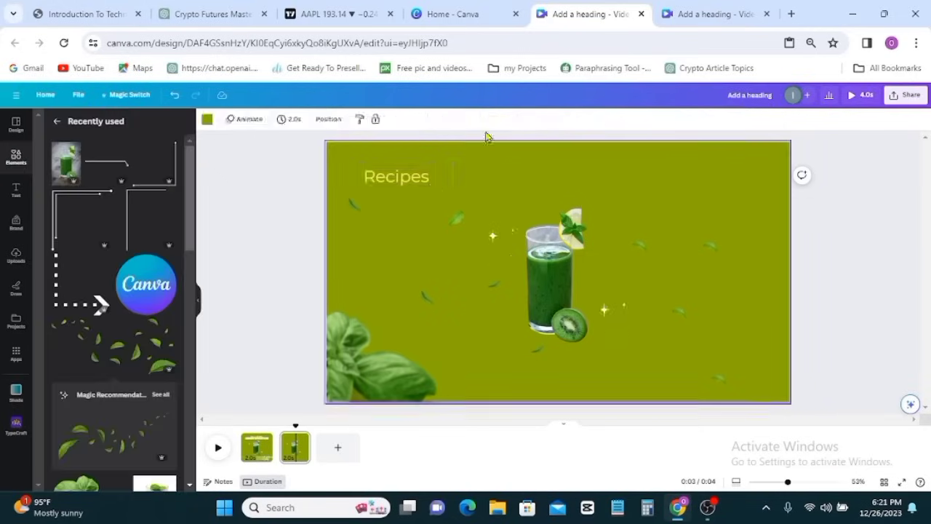
click(470, 120)
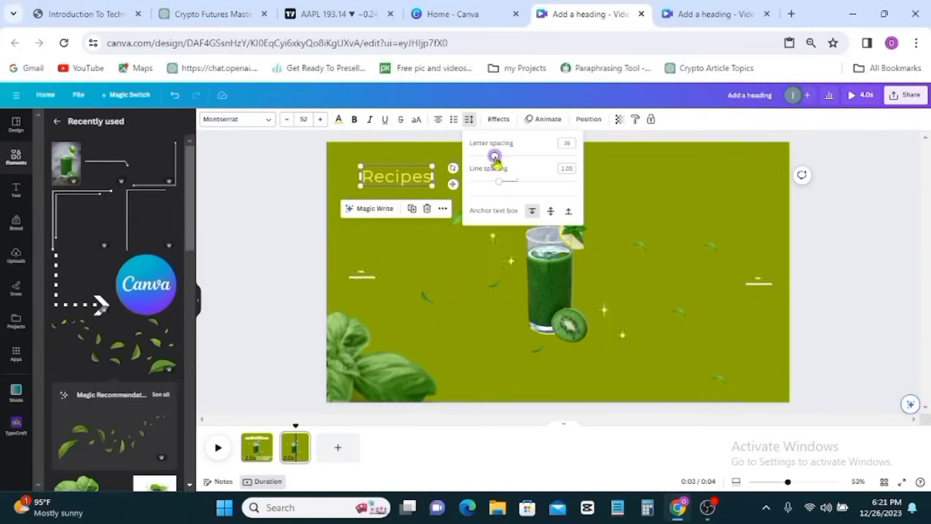
click(303, 159)
drag(433, 185, 420, 183)
- Move the smoothie glass to the right side of the page and enlarge it
click(571, 285)
drag(571, 285, 736, 281)
drag(681, 345, 575, 427)
click(675, 323)
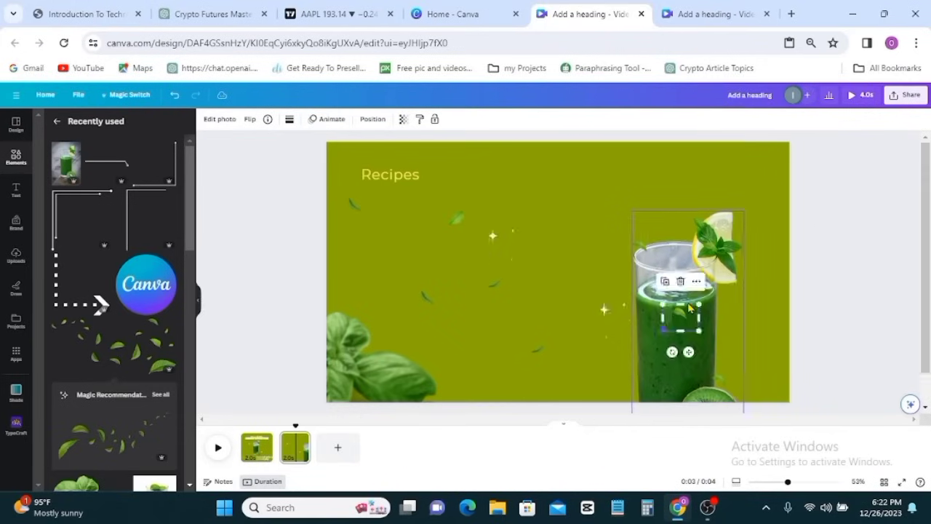
drag(687, 296, 741, 277)
key(ctrl+z)
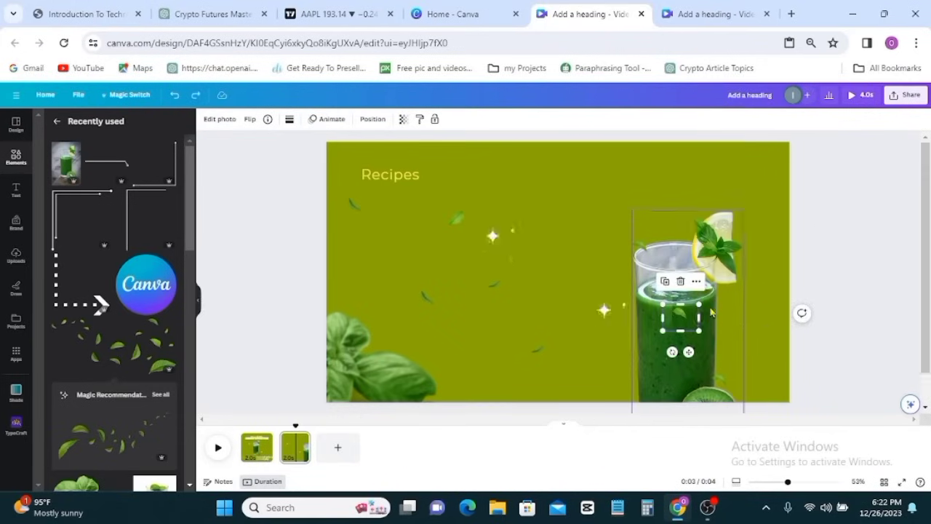
- Resize and reposition the smoothie glass so it nearly fills the page height on the right side
click(713, 311)
drag(743, 211, 774, 149)
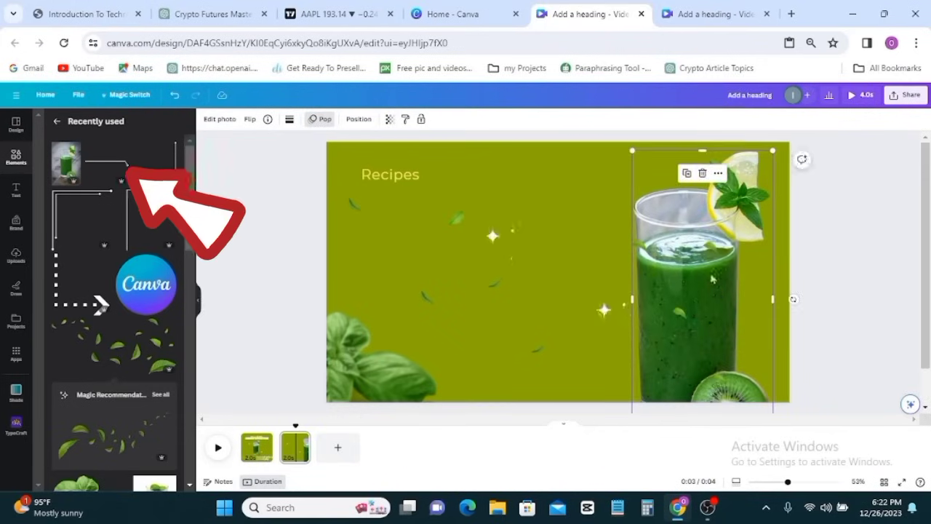
drag(710, 270, 701, 253)
drag(765, 132, 746, 171)
drag(647, 374, 639, 358)
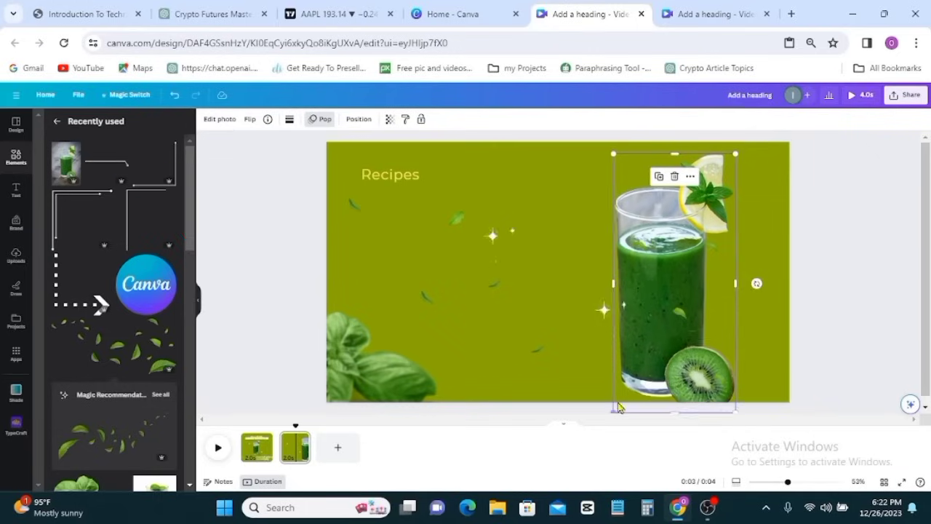
drag(658, 273, 649, 271)
click(573, 207)
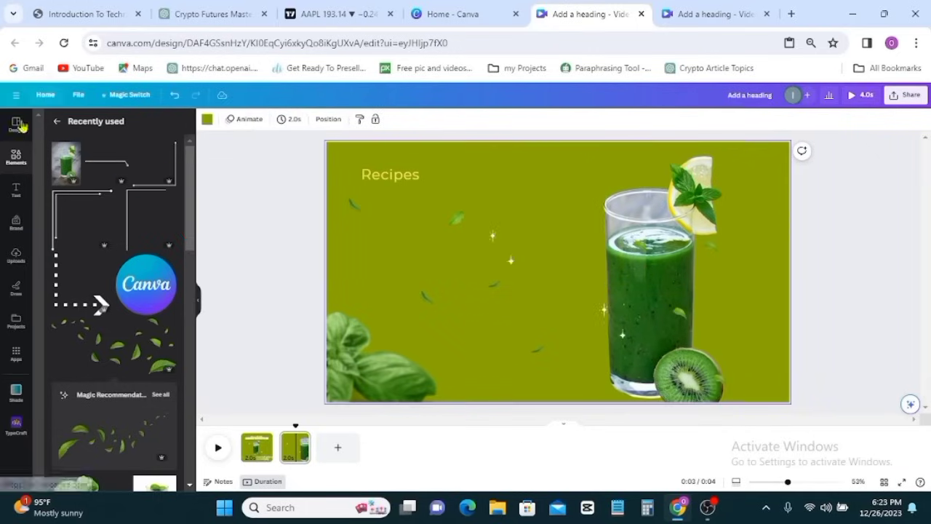
- Add an angled connector line ending at the glass's left edge and remove its Wipe animation
click(567, 275)
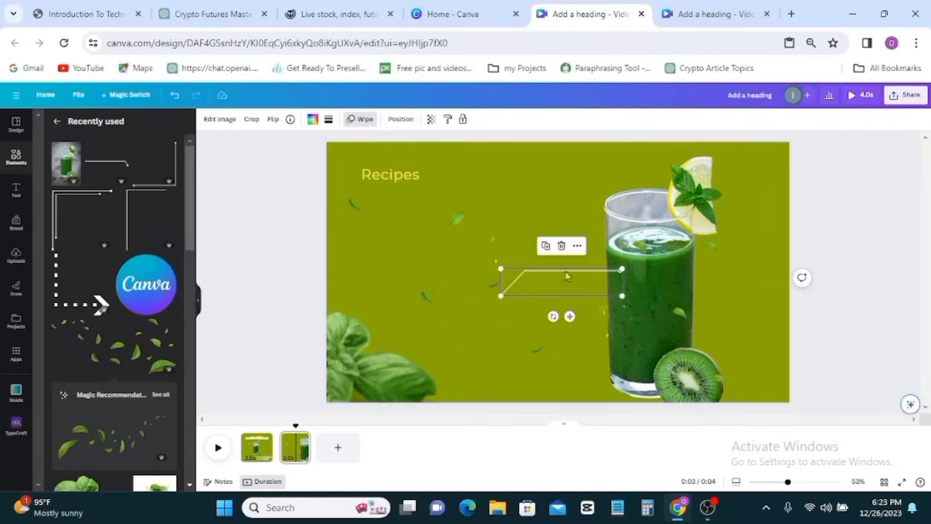
click(362, 120)
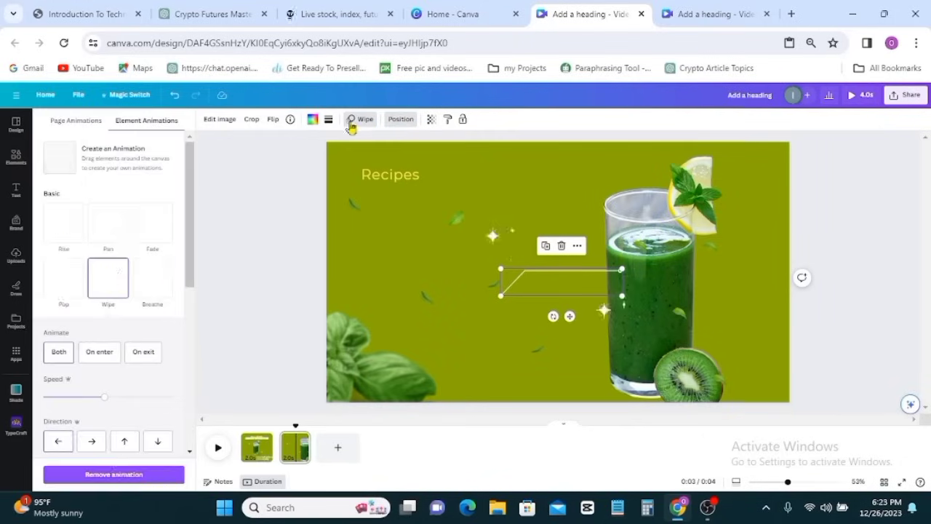
click(130, 475)
click(753, 222)
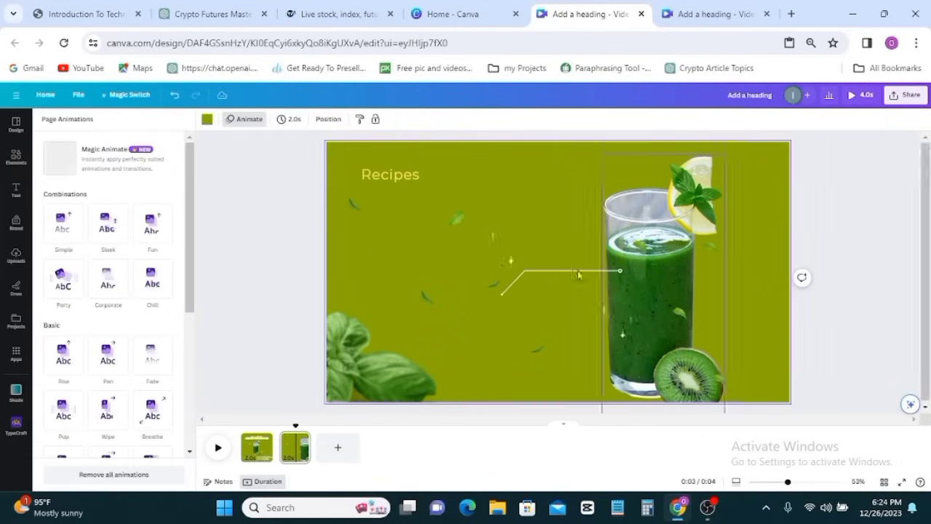
- Remove the Pop animation from the smoothie glass
click(658, 289)
click(324, 121)
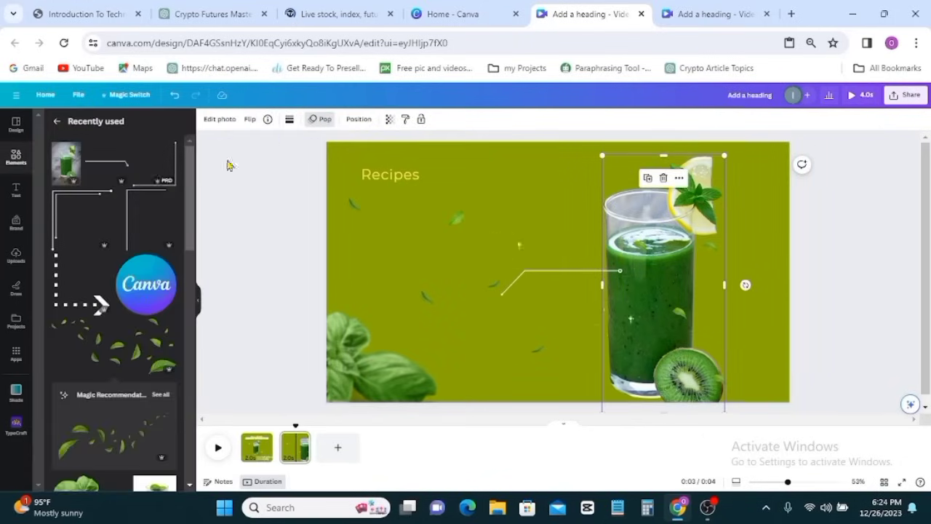
click(314, 124)
click(102, 476)
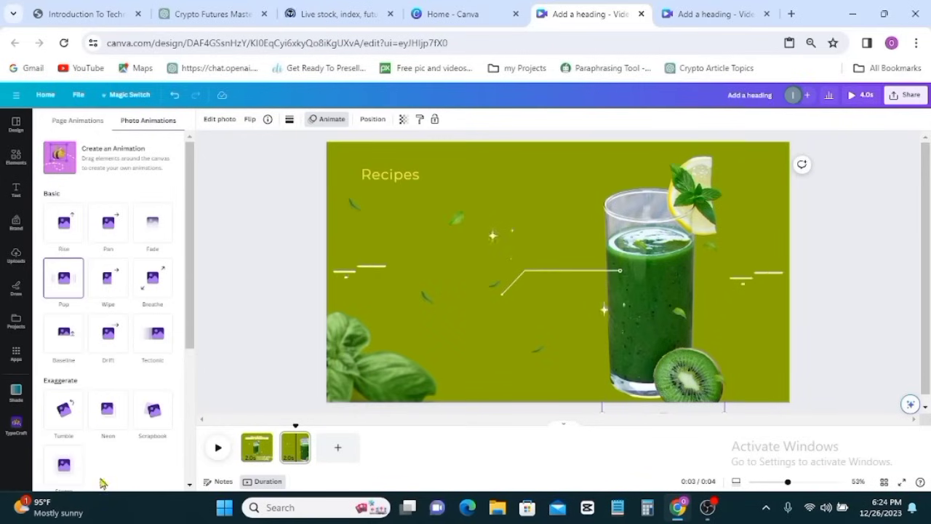
- Arrange the angled connector line behind the smoothie glass
click(579, 279)
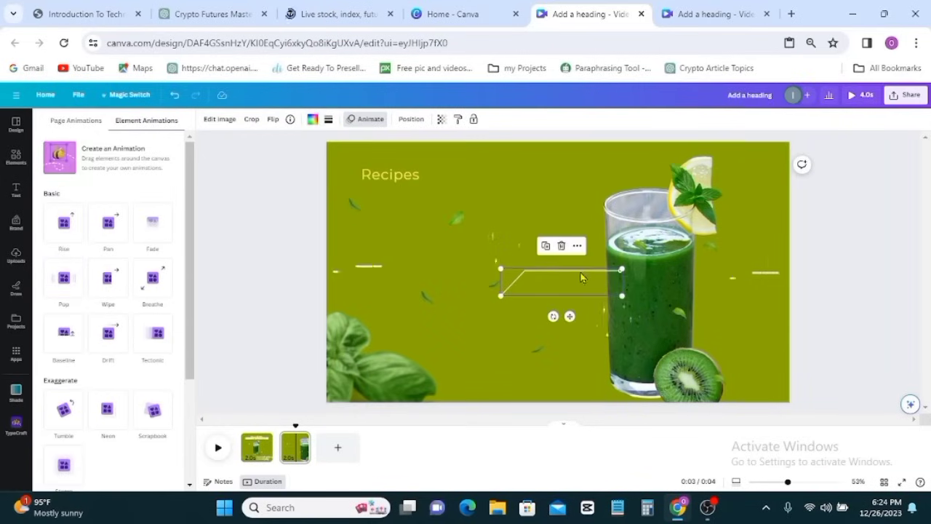
click(411, 120)
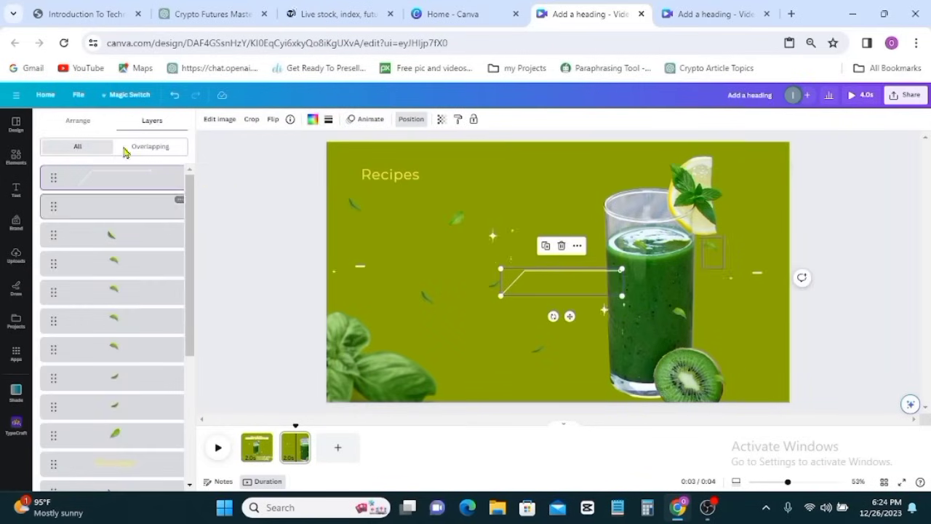
click(87, 124)
- Apply a Wipe animation to the connector line on enter only, with leftward direction and near-maximum speed
click(368, 123)
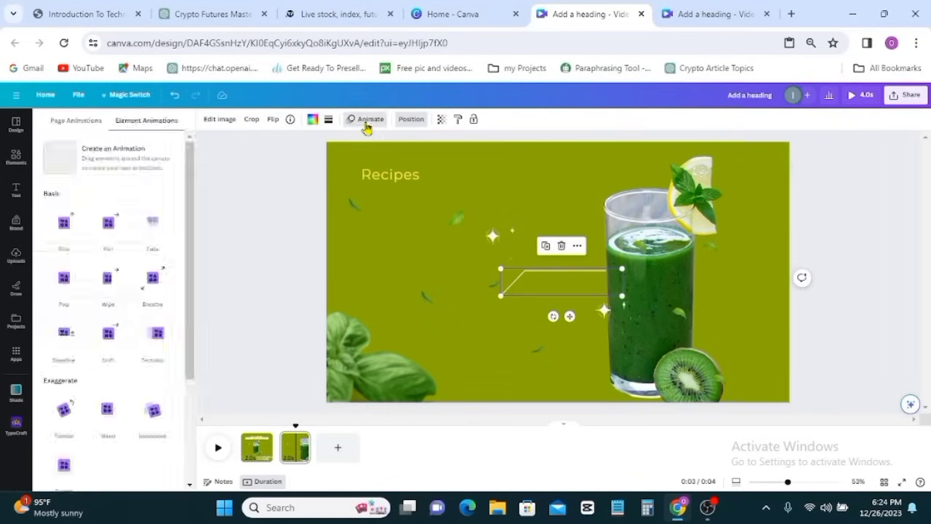
click(109, 293)
scroll(100, 365, down, 2)
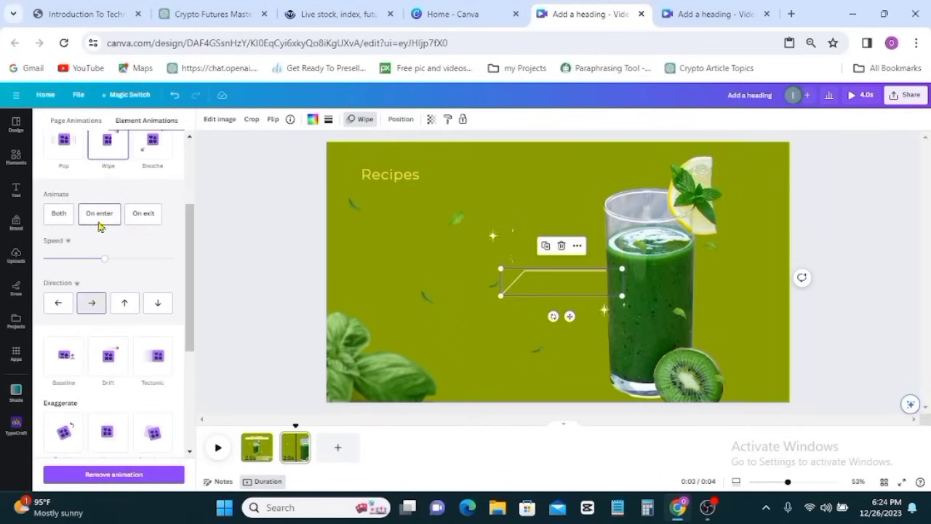
click(58, 304)
click(113, 258)
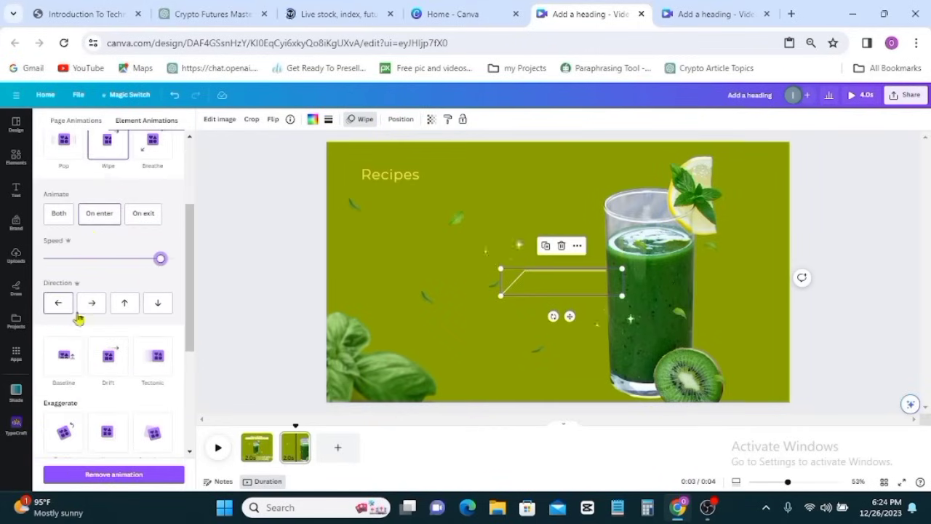
- Add a rounded square, reshape it into a long thin bar and place it below the connector line's left end
click(10, 158)
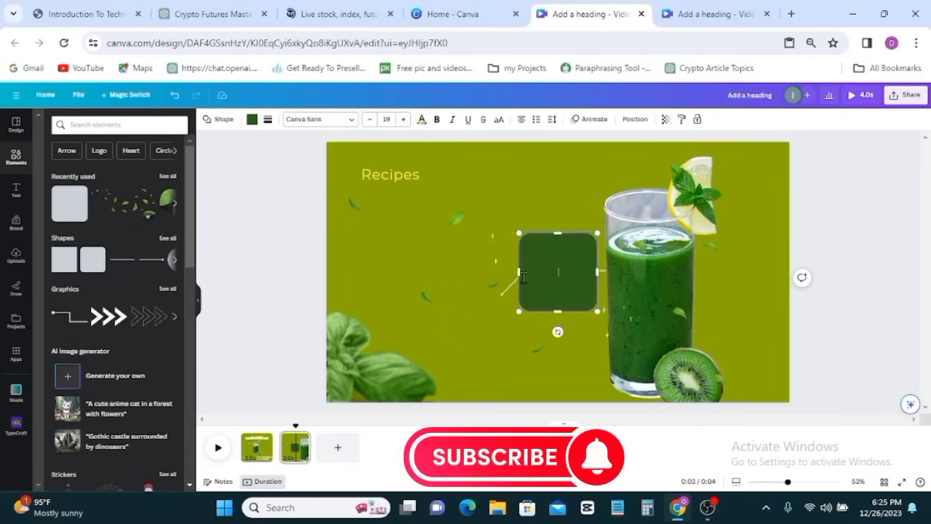
drag(519, 271, 363, 271)
drag(482, 228, 482, 272)
drag(596, 294, 579, 292)
drag(449, 277, 450, 283)
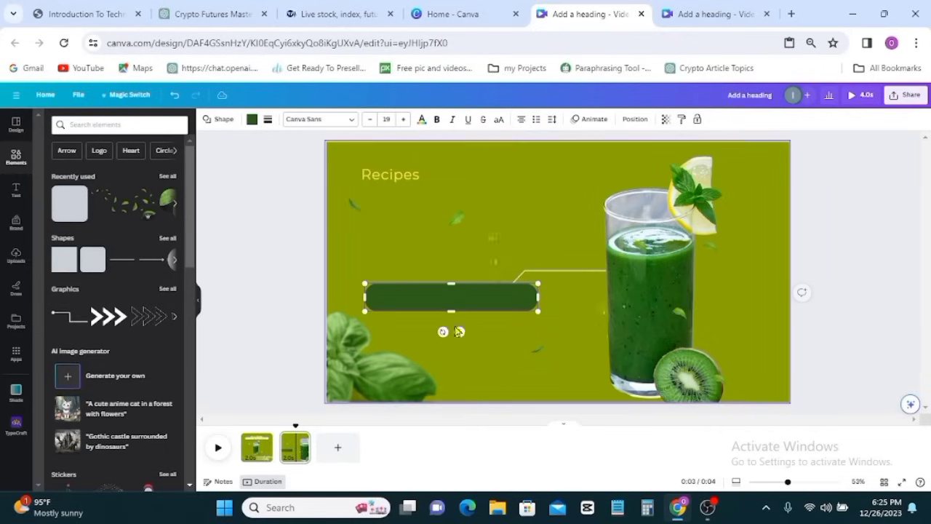
drag(465, 334, 511, 348)
- Reposition the scattered leaves around the bar and over the glass to spread them more evenly
click(550, 182)
drag(358, 208, 364, 238)
drag(429, 306, 426, 271)
drag(494, 285, 533, 232)
drag(537, 352, 507, 361)
drag(682, 313, 706, 308)
- Change the rounded bar's fill color to white
click(483, 315)
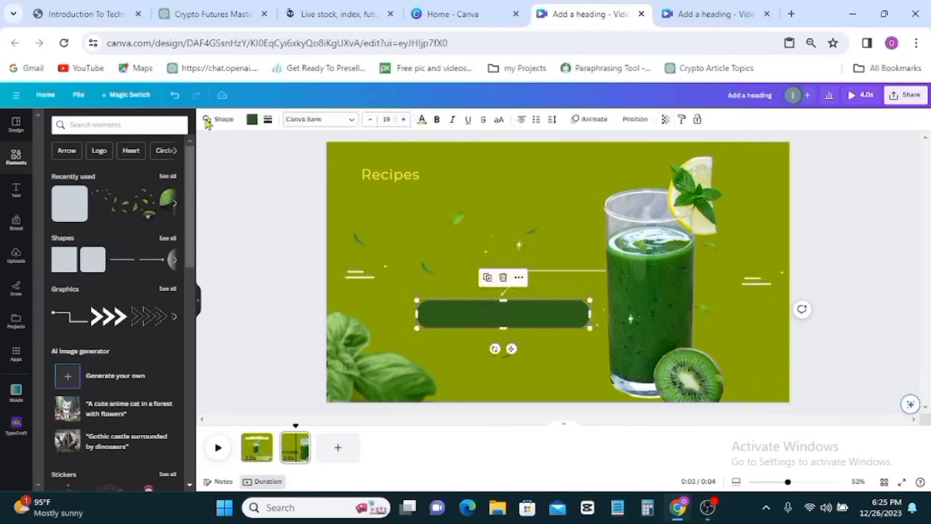
click(253, 122)
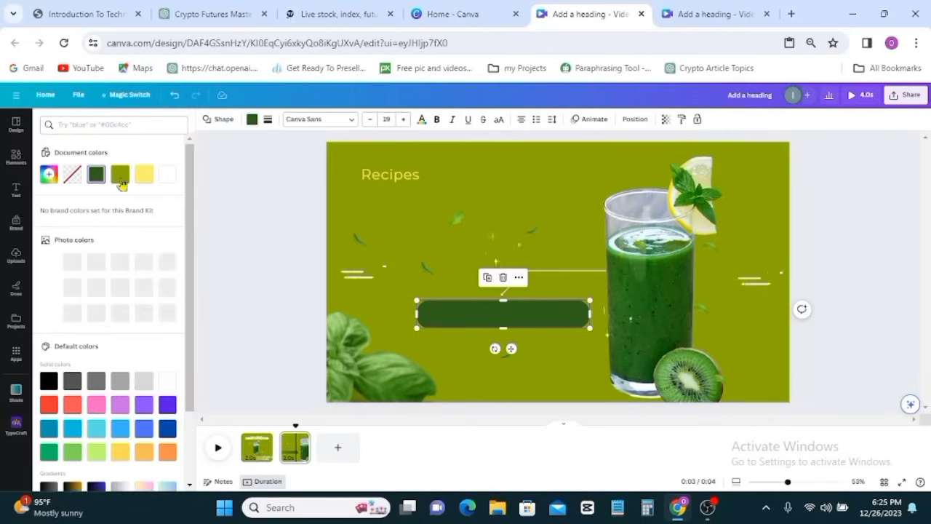
click(168, 380)
click(532, 230)
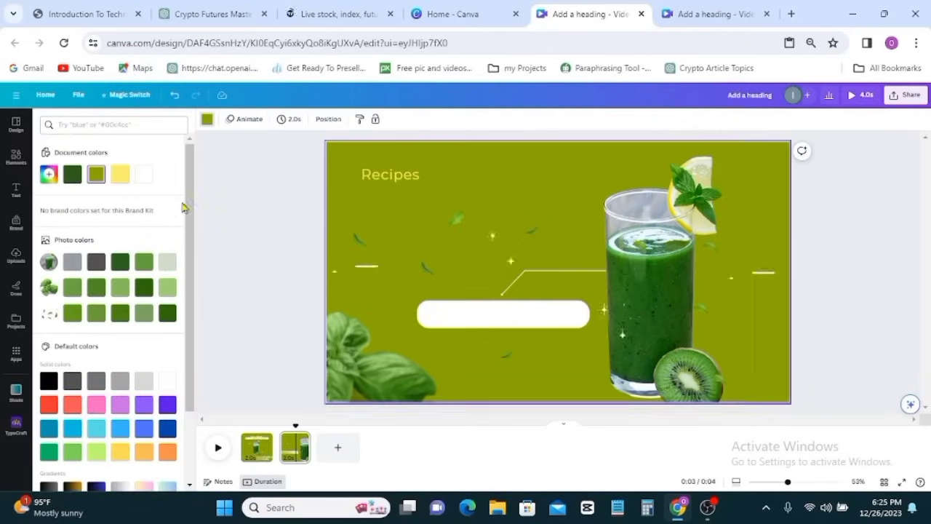
- Insert the recently used plate-of-greens photo, isolate the plate with Magic Grab and delete the leftover background
click(16, 157)
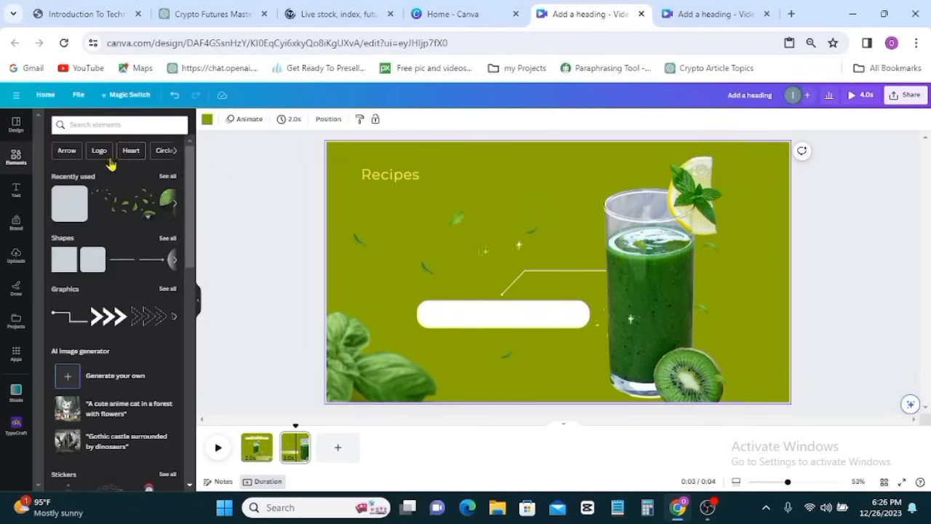
click(168, 177)
scroll(122, 291, down, 5)
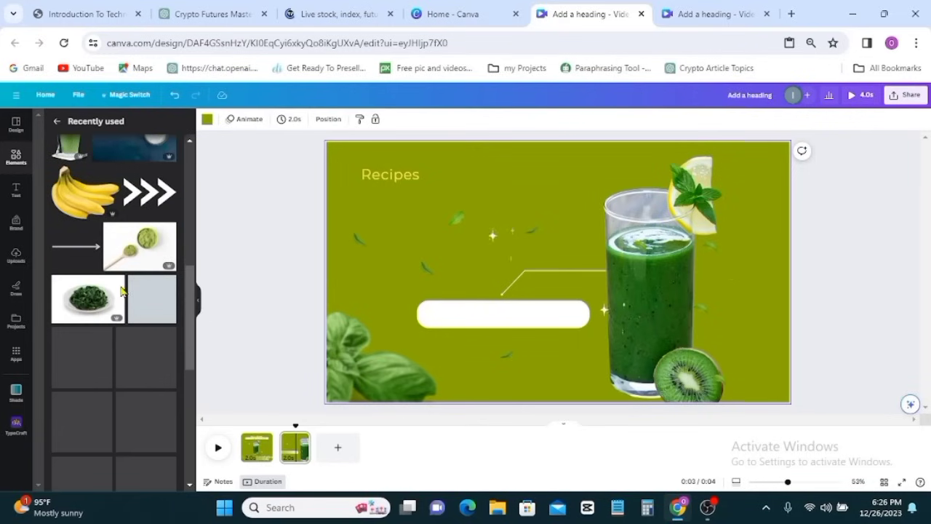
click(78, 305)
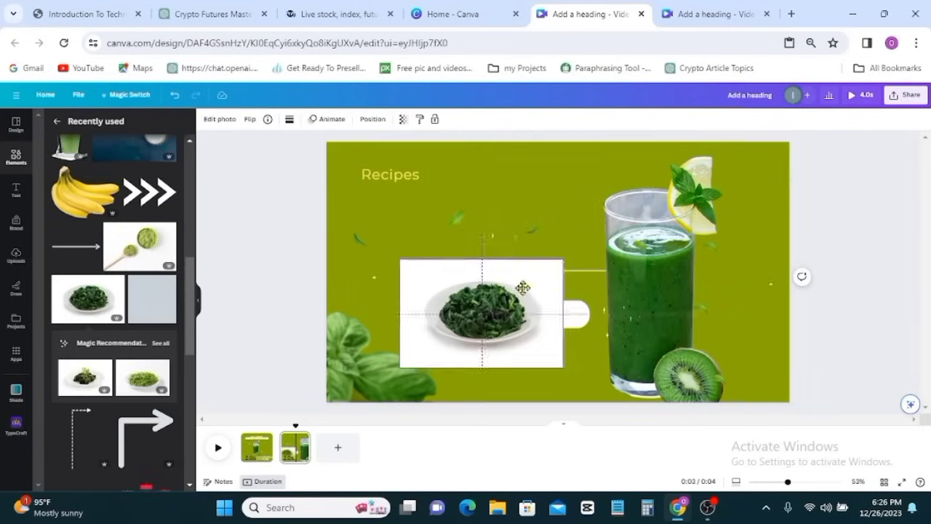
click(216, 122)
click(109, 243)
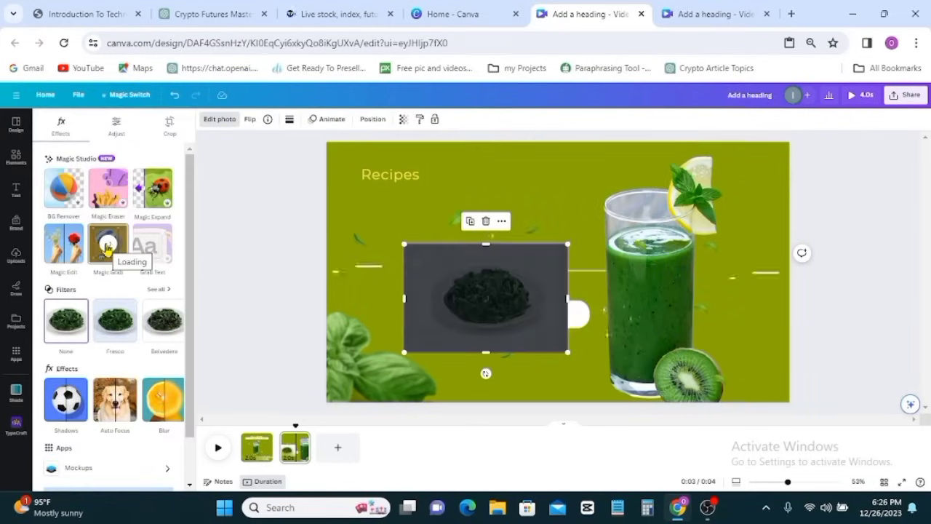
click(553, 349)
click(488, 220)
- Shrink the plate of greens and fit it inside the left end of the white bar
click(510, 284)
drag(548, 265, 485, 314)
scroll(484, 315, up, 5)
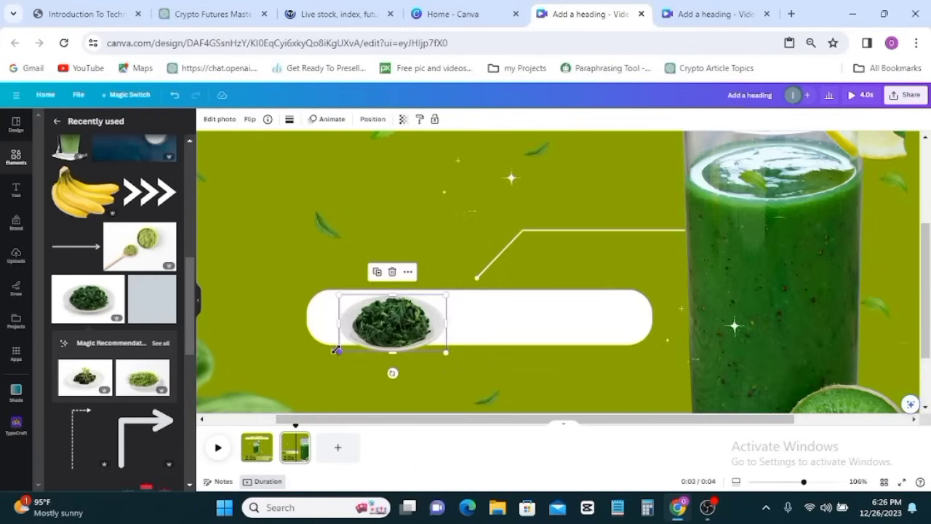
drag(381, 325, 358, 320)
- Add the triple-chevron arrow graphic, color it orange and shrink it beside the plate on the white bar
click(156, 193)
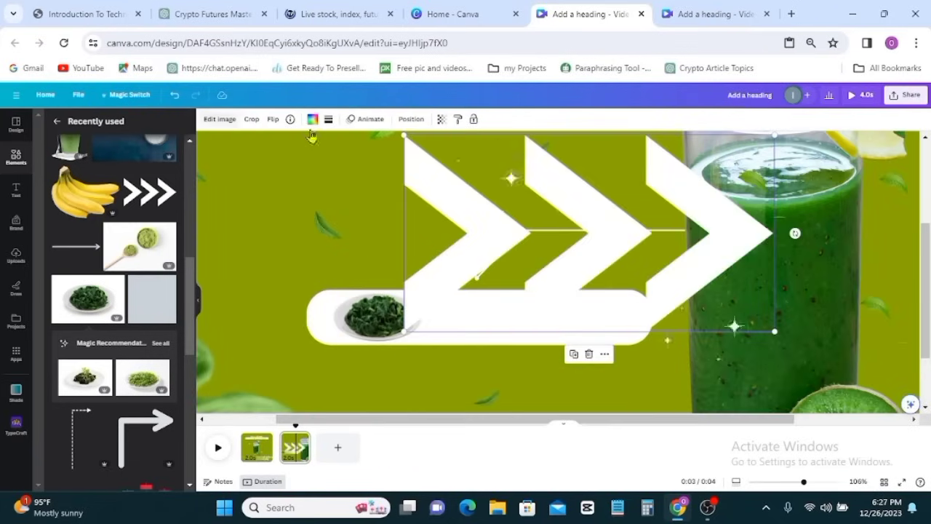
click(312, 119)
click(168, 445)
drag(774, 137, 456, 329)
- Add the text "Spinach" and color it olive green
click(15, 190)
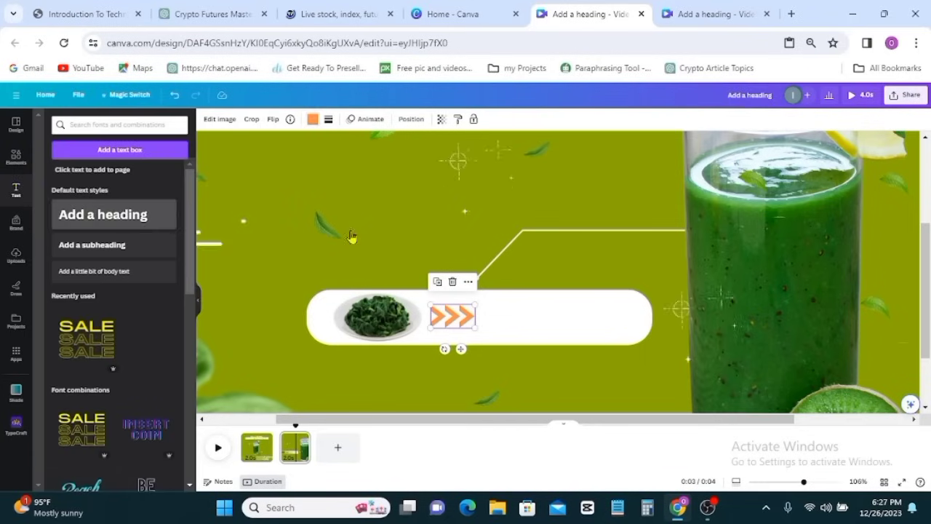
text(tSpinach)
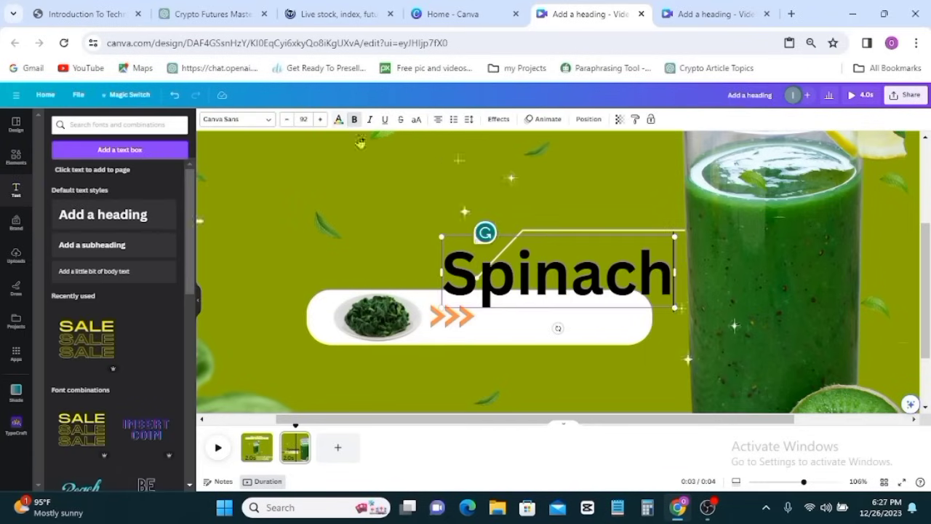
key(ctrl+a)
click(339, 119)
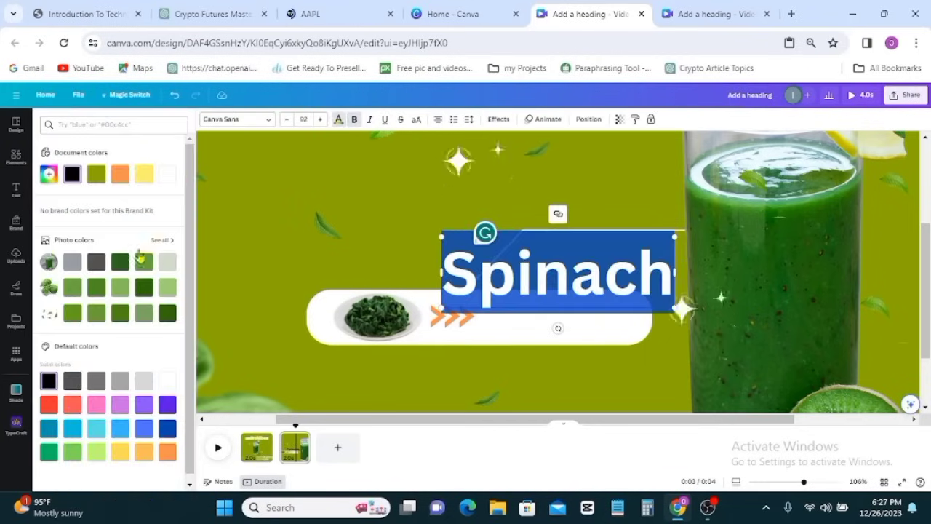
click(608, 344)
- Scale down the "Spinach" text and align it on the white bar after the orange chevrons
double_click(586, 286)
click(505, 322)
drag(497, 291, 496, 324)
drag(442, 339, 512, 319)
drag(550, 297, 539, 322)
drag(664, 344, 558, 321)
- Reduce the white bar's corner rounding to about 27
click(635, 315)
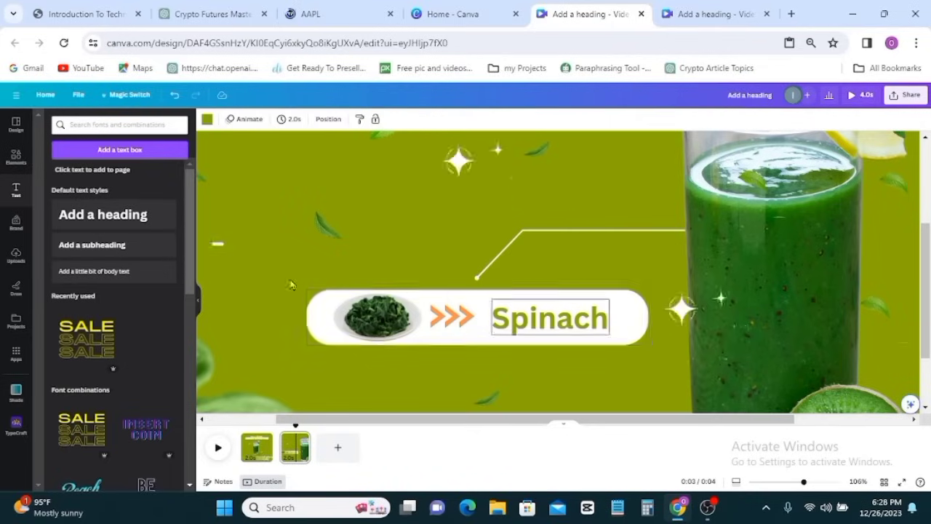
click(268, 118)
drag(341, 205, 314, 206)
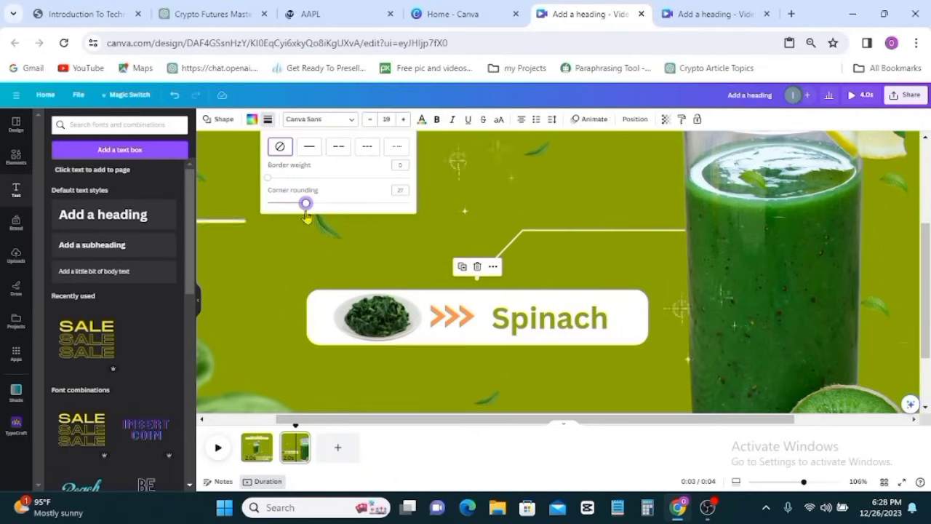
click(544, 317)
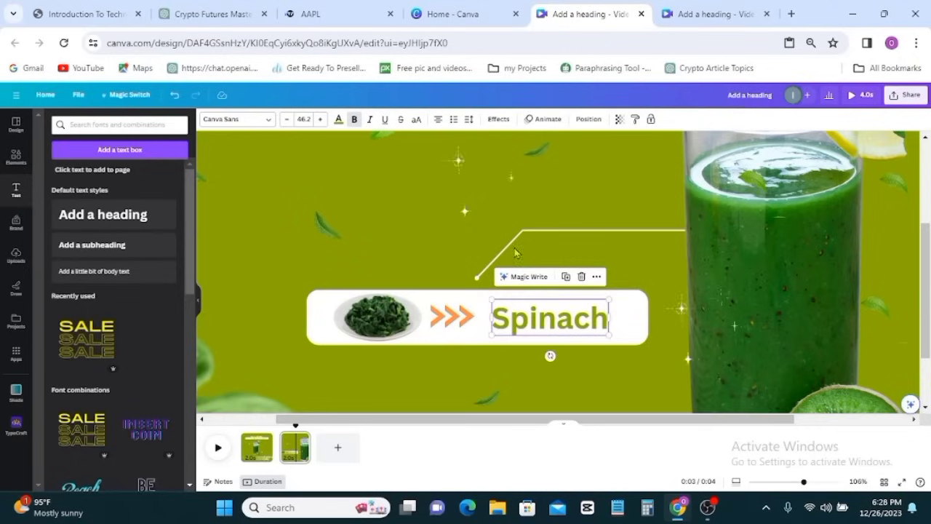
- Apply the Baseline entrance animation to the white label bar and the spinach plate, lowering the speed to the minimum
key(Escape)
click(589, 119)
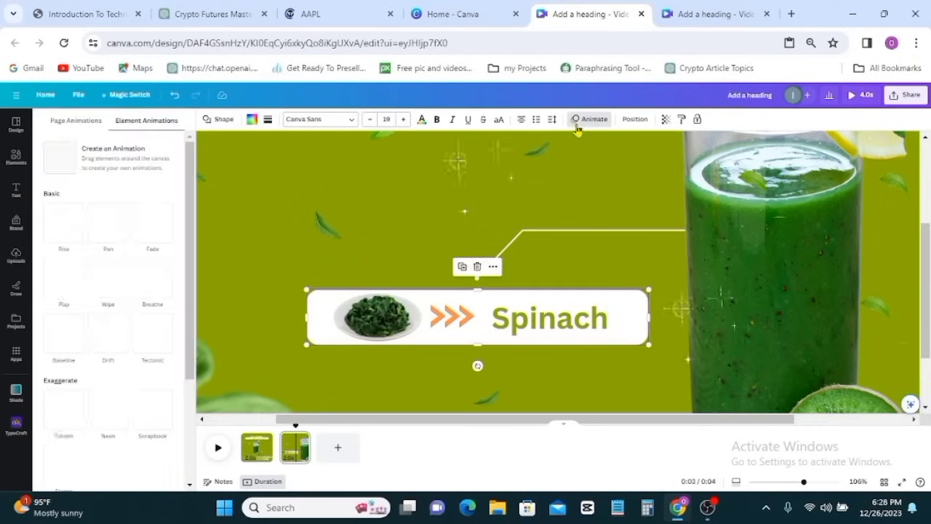
click(67, 350)
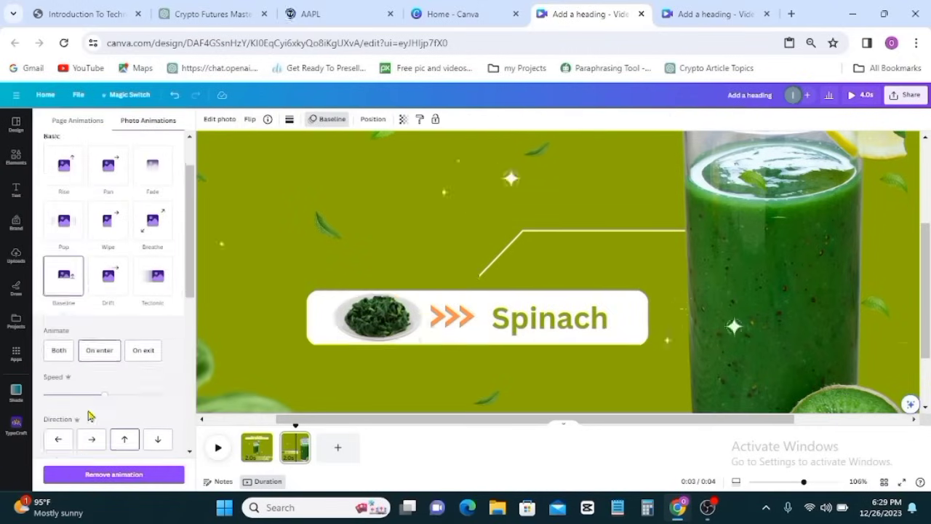
scroll(88, 415, down, 2)
drag(105, 258, 31, 270)
- Apply the Baseline entrance animation to the orange chevrons and preview the animated label
click(451, 316)
click(69, 337)
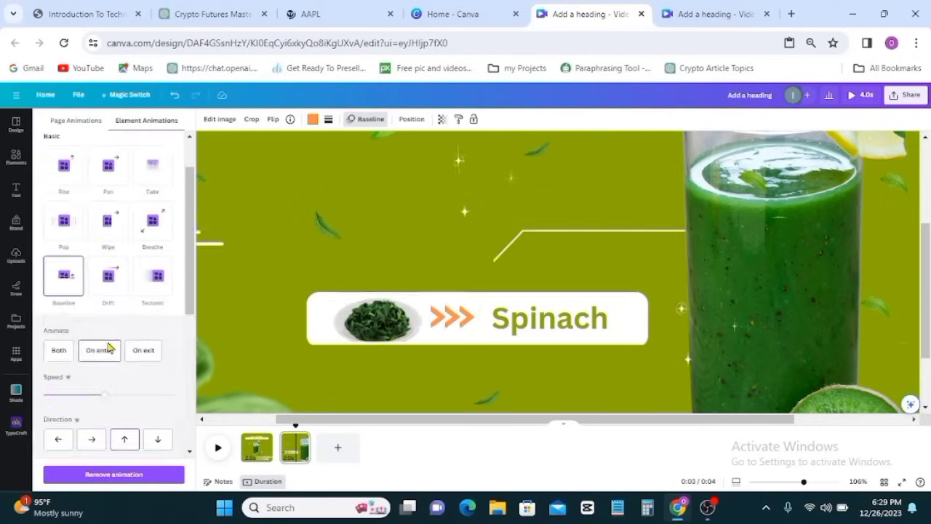
scroll(108, 348, down, 1)
click(89, 372)
right_click(460, 317)
click(505, 403)
drag(283, 432, 268, 418)
click(218, 447)
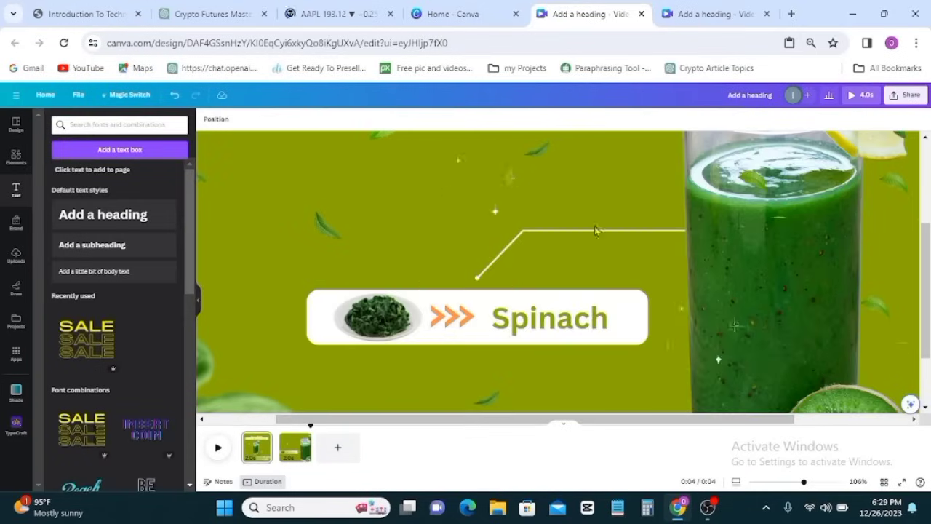
- Add a Match & Move transition between the first and second pages and play the video through to the recipes page
click(266, 455)
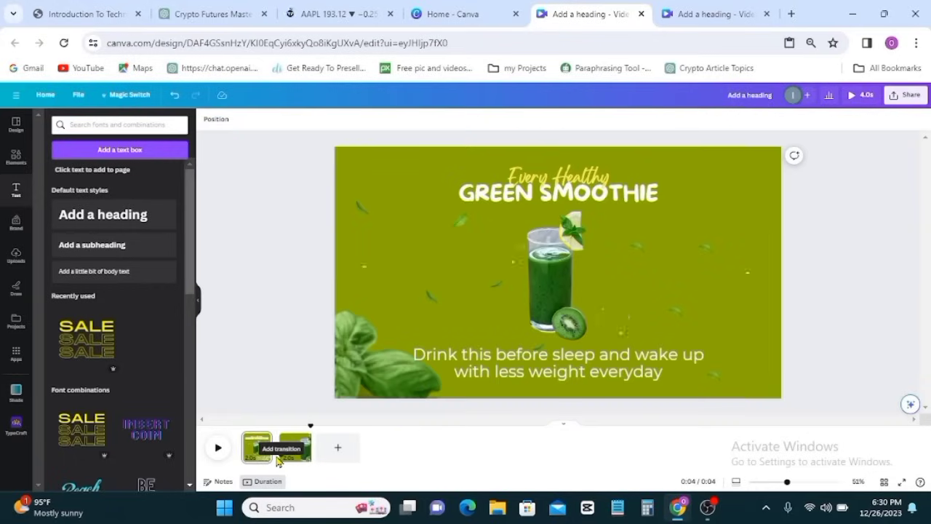
click(281, 456)
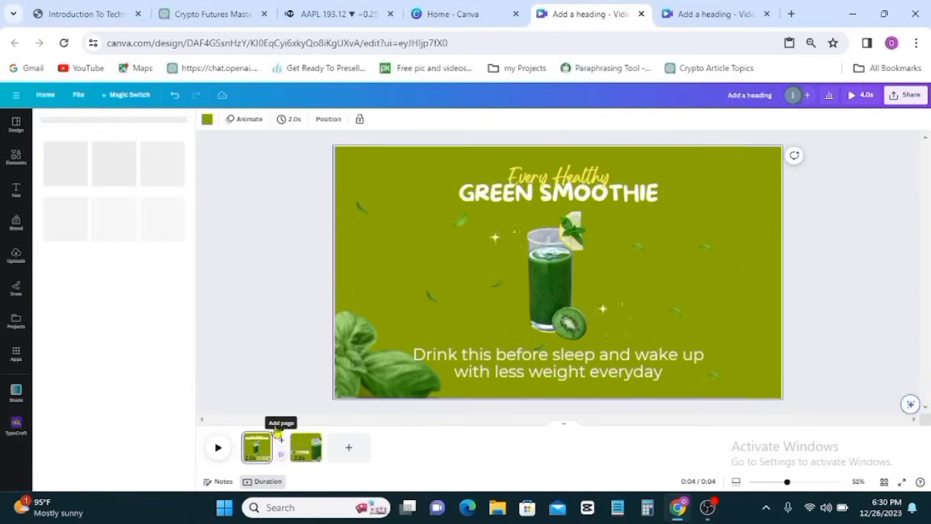
click(66, 283)
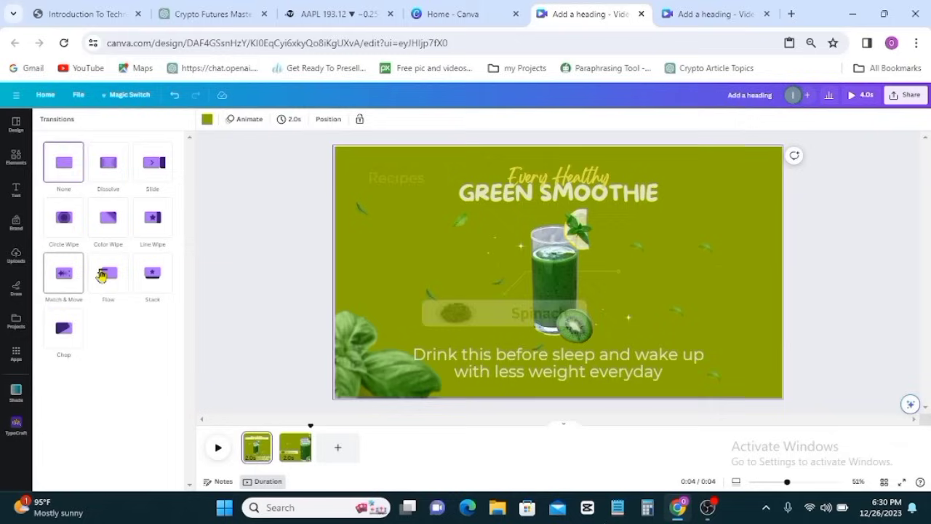
click(219, 449)
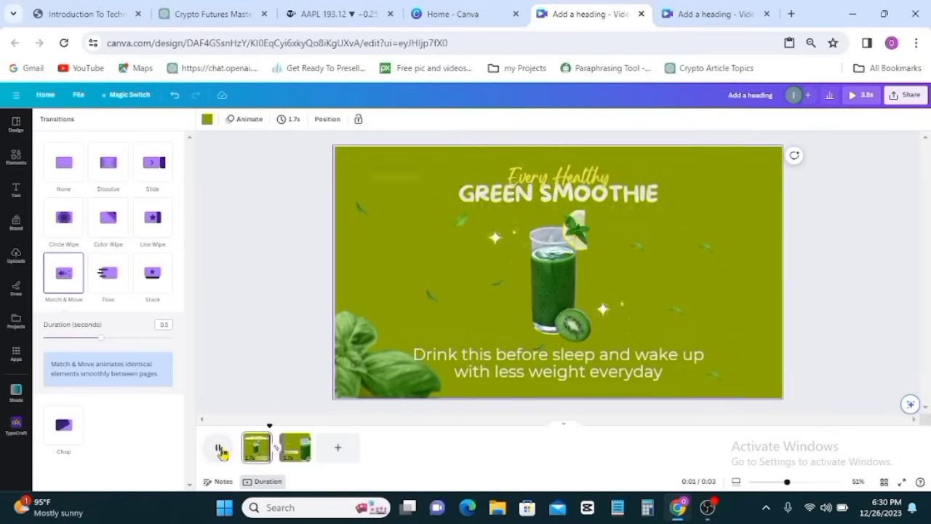
mouse_move(307, 427)
mouse_down()
mouse_move(258, 433)
mouse_move(304, 426)
mouse_up()
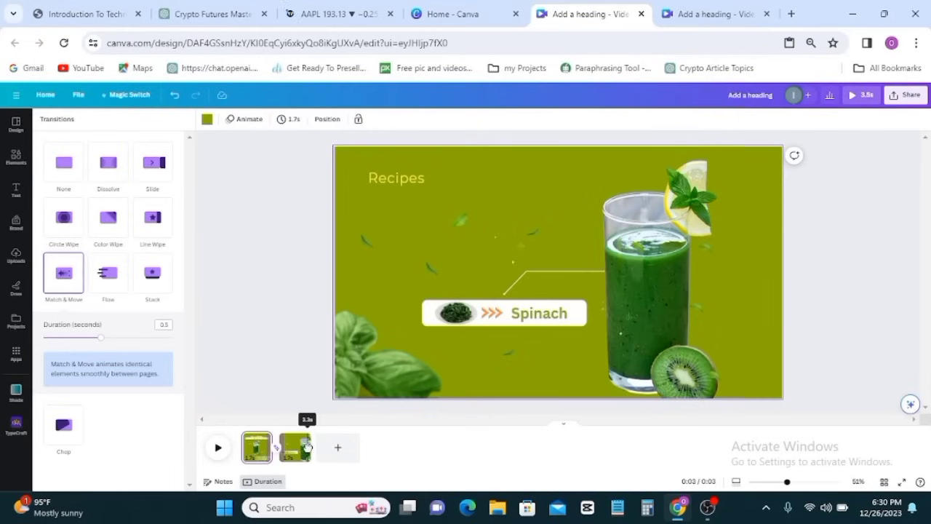
- Duplicate the spinach recipes page to create a third page
click(298, 440)
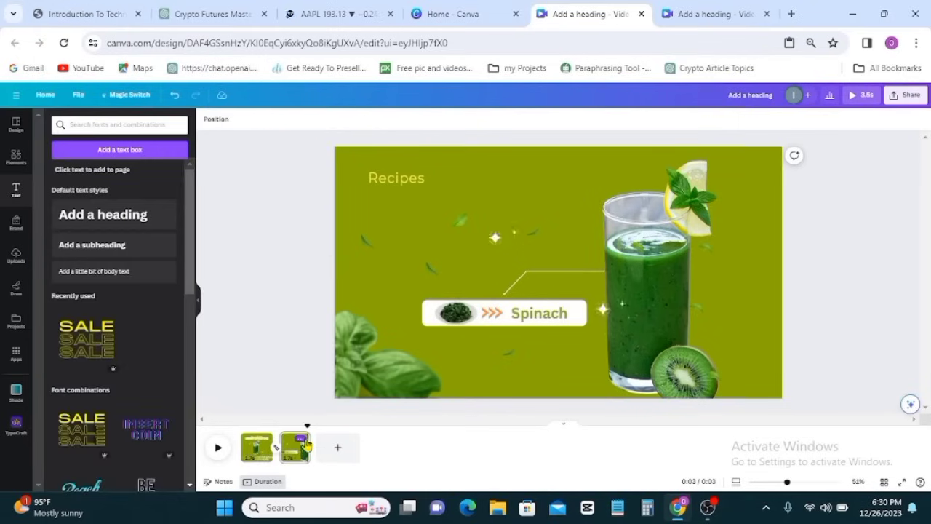
click(304, 440)
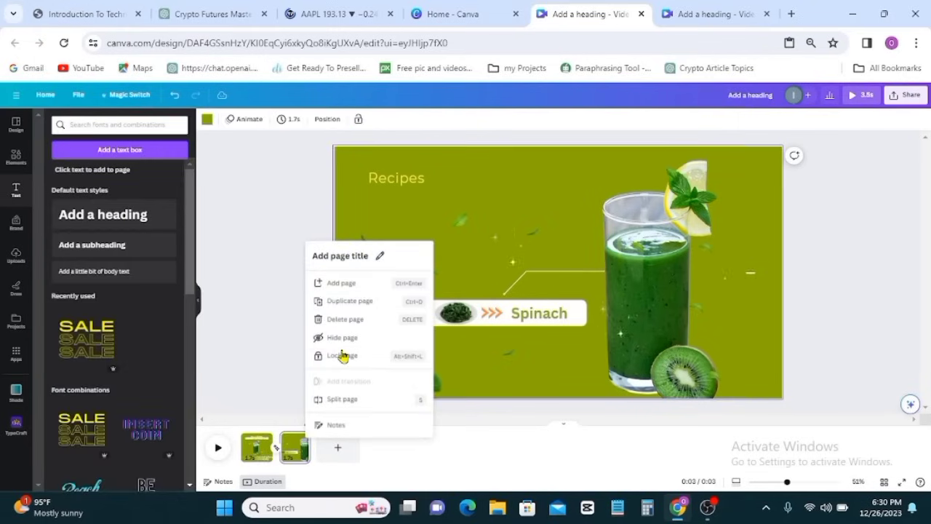
click(366, 306)
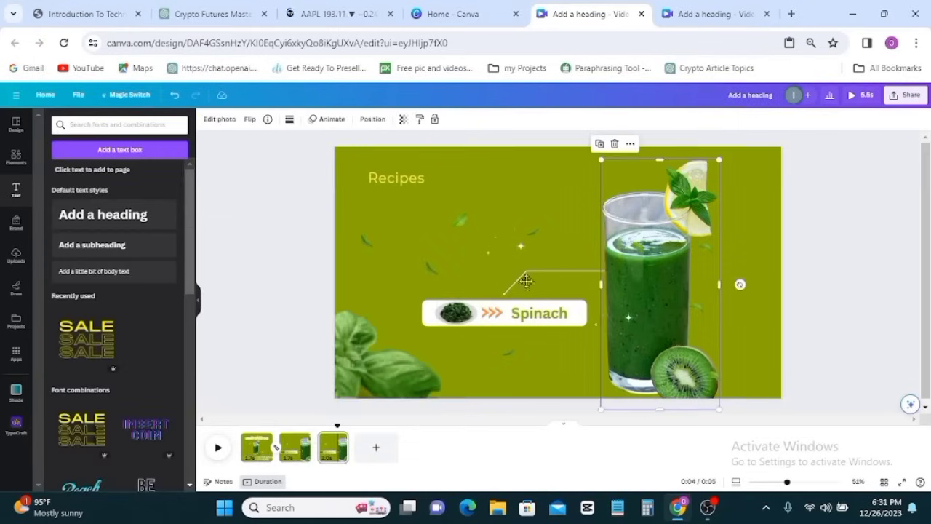
- Move the smoothie glass to the left side of the third page and shift the "Recipes" heading slightly up above it
drag(609, 280, 363, 264)
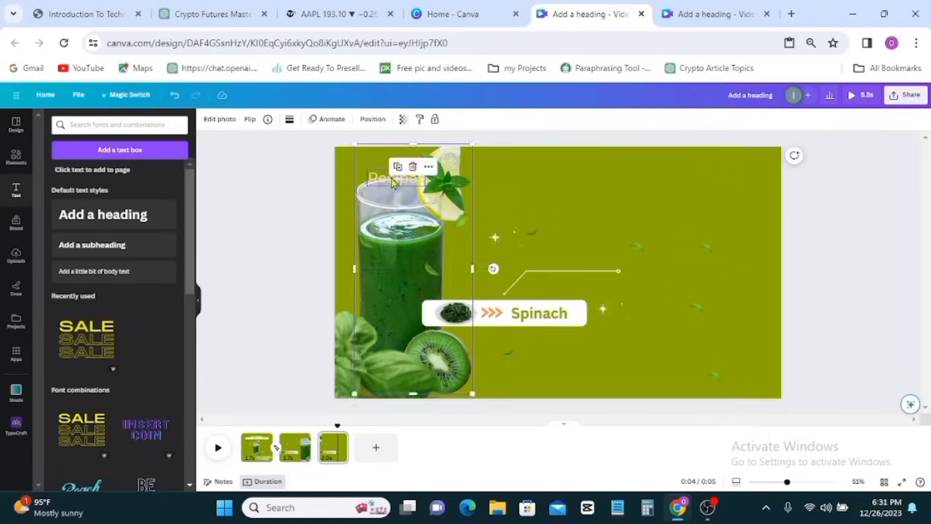
drag(392, 183, 389, 167)
drag(405, 254, 410, 269)
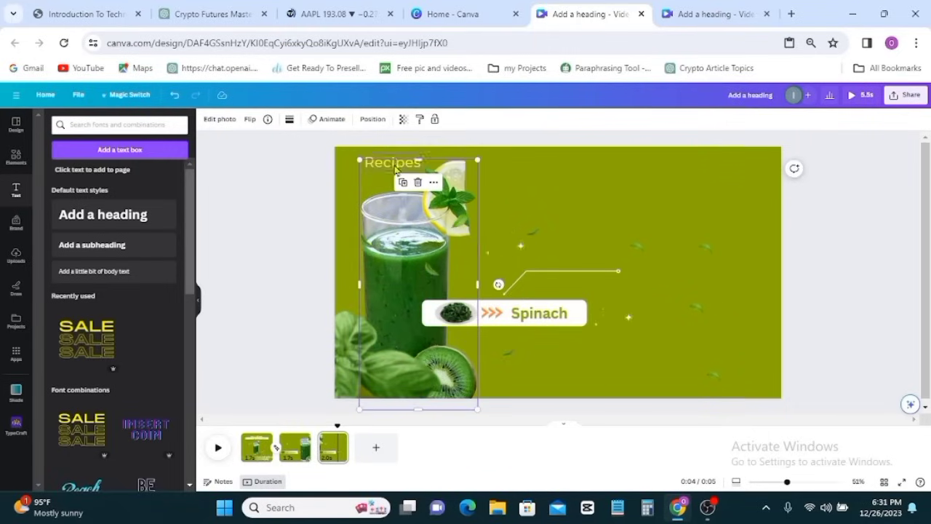
mouse_move(395, 170)
mouse_down()
mouse_move(397, 179)
mouse_move(401, 172)
mouse_up()
click(549, 175)
drag(403, 259, 423, 265)
- Flip the connector line horizontally and vertically and attach its straight end to the right edge of the glass
click(550, 289)
click(548, 284)
click(271, 120)
click(567, 270)
click(273, 118)
click(306, 143)
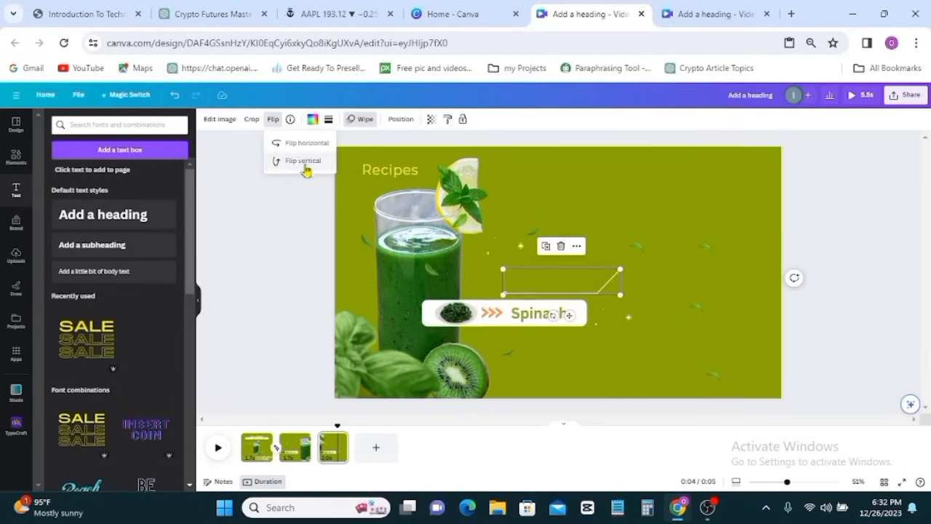
drag(508, 284, 457, 283)
- Move the whole spinach label above the connector line's free end and delete its plate photo
click(509, 314)
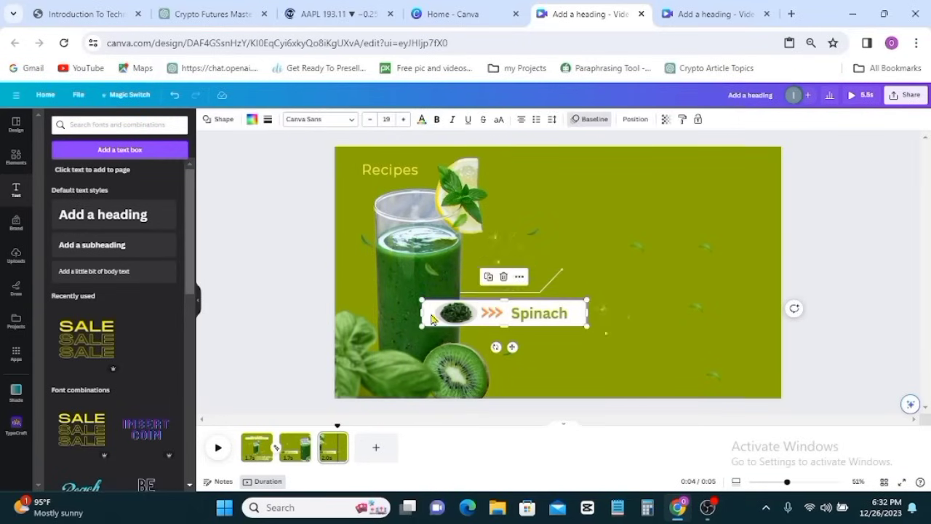
drag(509, 314, 598, 249)
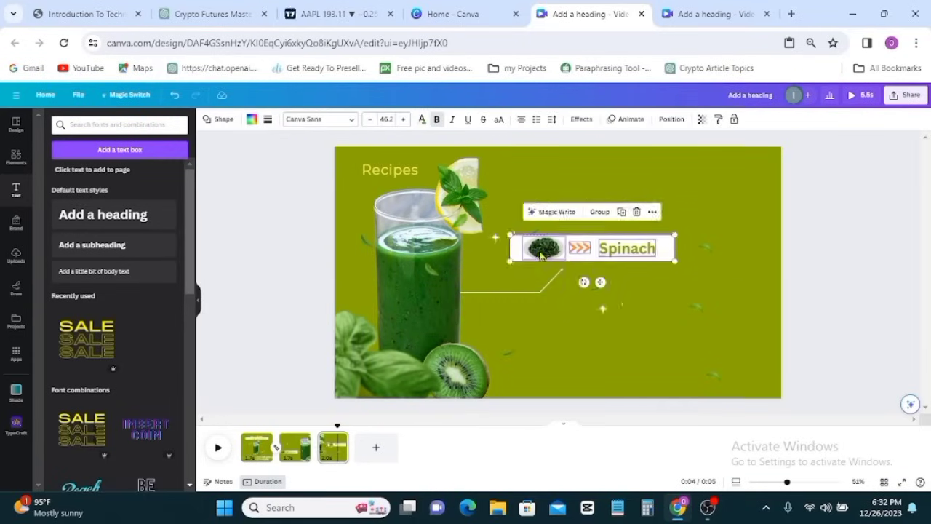
click(546, 247)
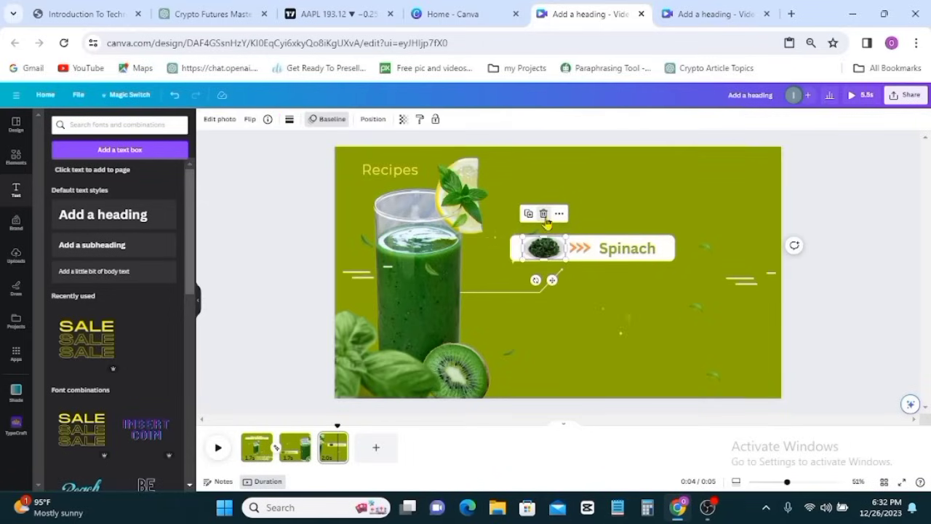
click(544, 215)
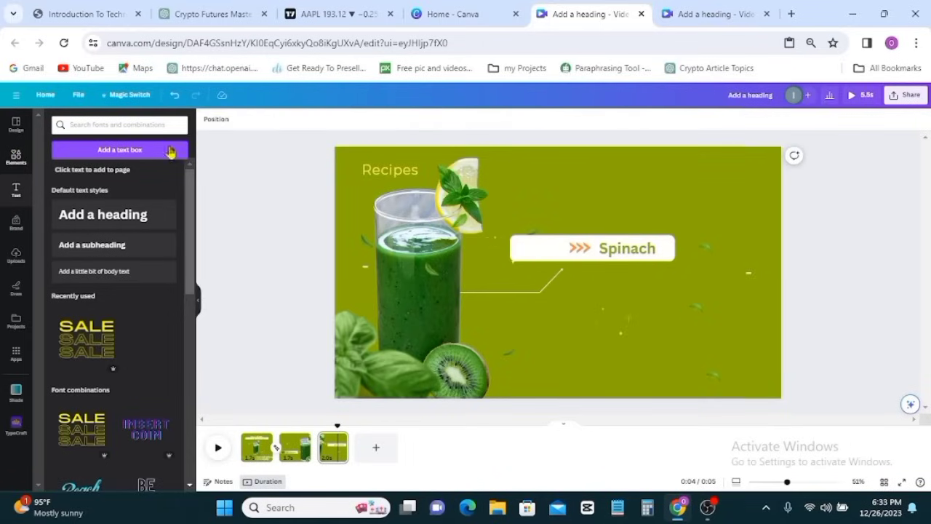
- Add the recently used matcha powder photo, separate the subject with Magic Grab and delete the leftover background
scroll(133, 179, up, 4)
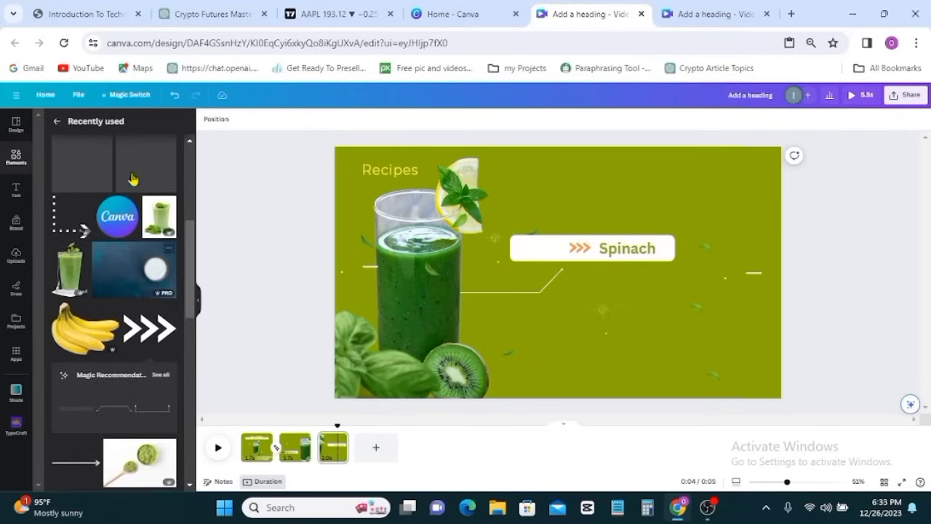
scroll(144, 253, down, 4)
scroll(177, 370, down, 2)
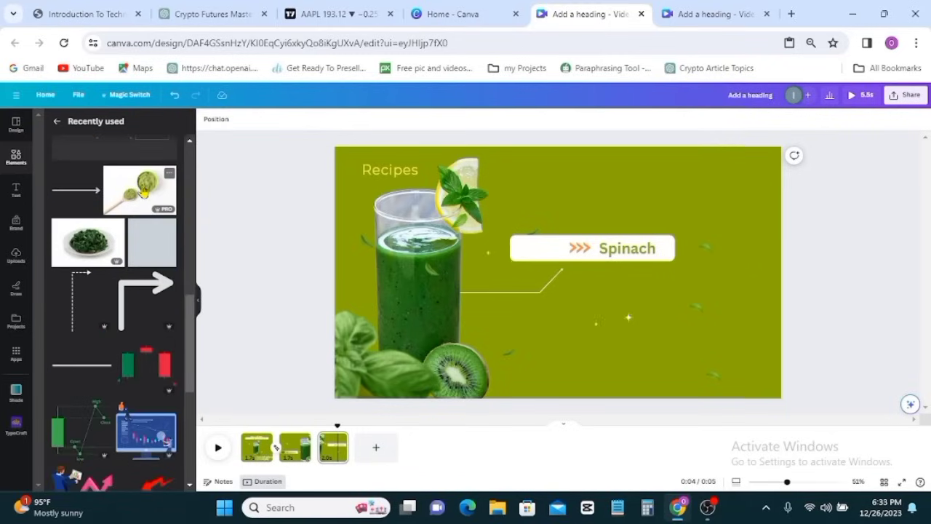
click(144, 192)
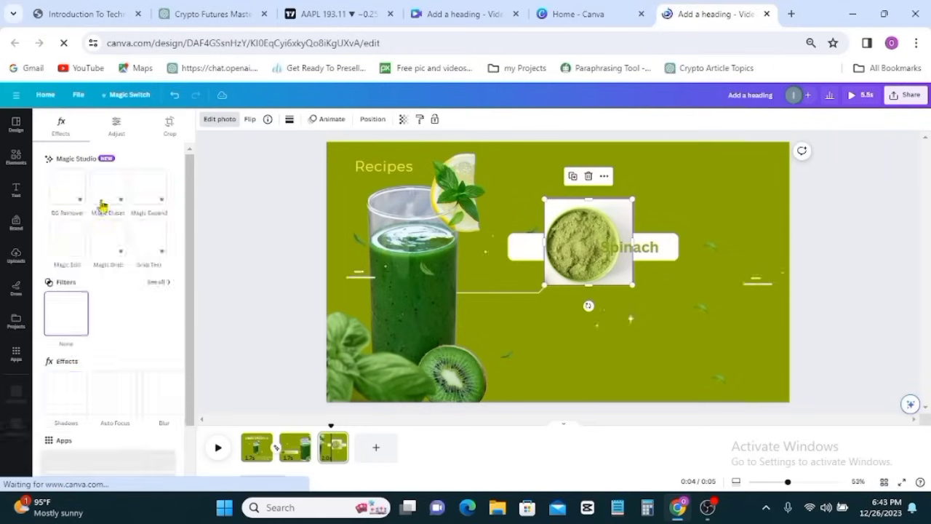
click(112, 240)
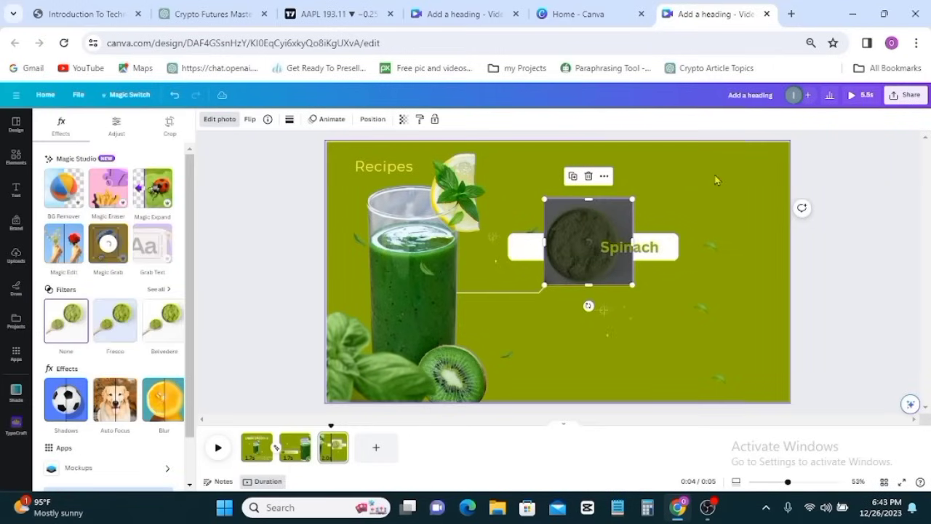
click(592, 212)
key(Delete)
- Crop the matcha photo to a 1:1 frame around the round bowl, excluding the spoon
double_click(467, 268)
click(115, 244)
drag(436, 259, 377, 279)
drag(354, 359, 386, 326)
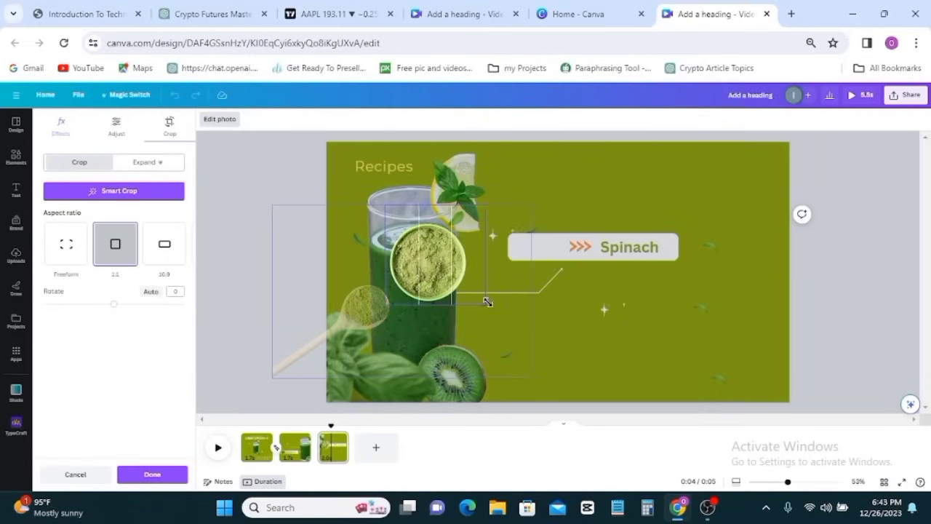
drag(387, 274, 390, 281)
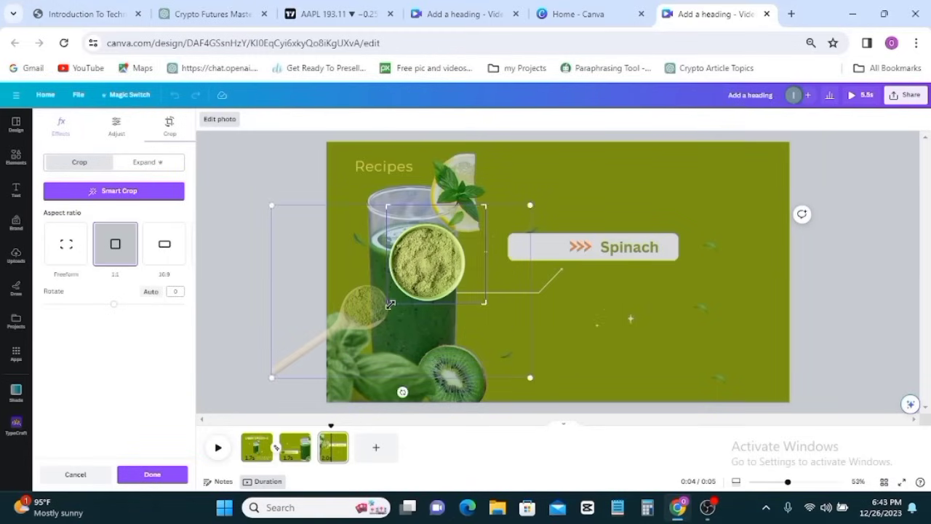
click(590, 206)
- Shrink the matcha bowl and place it on the white bar before the orange chevrons
drag(431, 260, 541, 237)
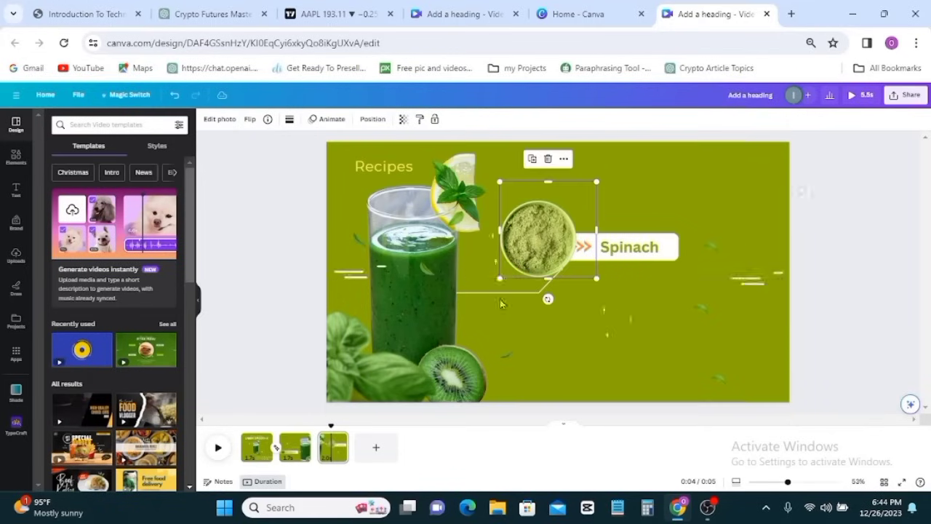
drag(499, 278, 550, 224)
scroll(560, 230, up, 3)
drag(522, 251, 535, 251)
click(566, 254)
click(537, 250)
click(581, 288)
- Replace the "Spinach" label text on the third page with "Matcha"
click(595, 266)
click(653, 249)
double_click(653, 250)
text(Matcha)
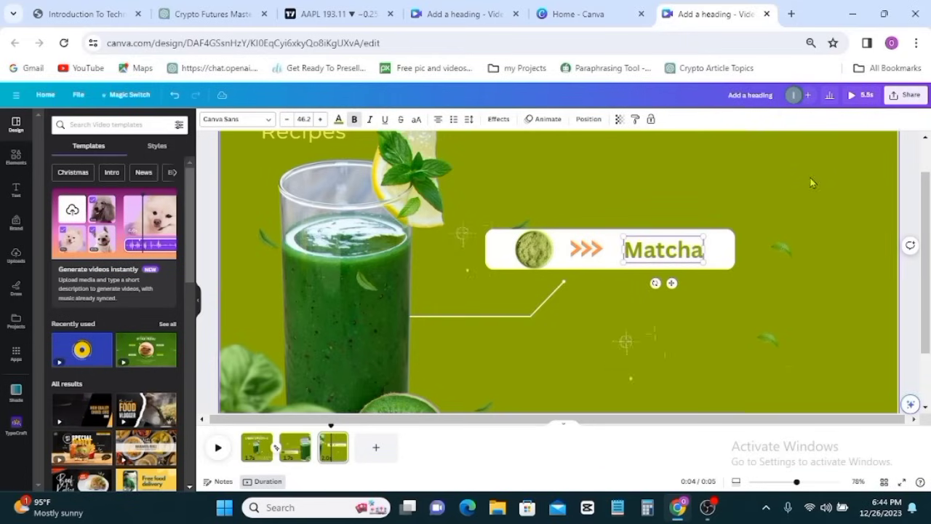
click(760, 211)
- Apply the Baseline entrance animation to the "Matcha" text with a downward direction
click(664, 250)
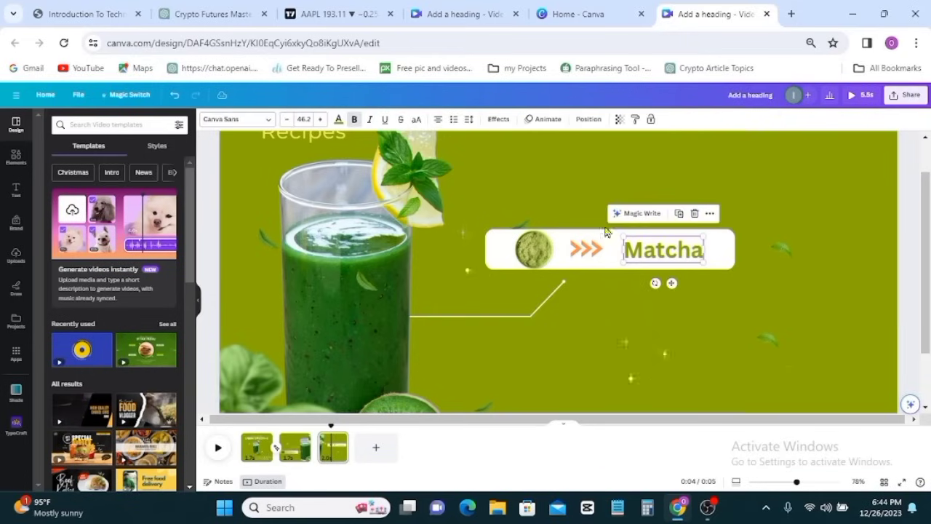
click(545, 120)
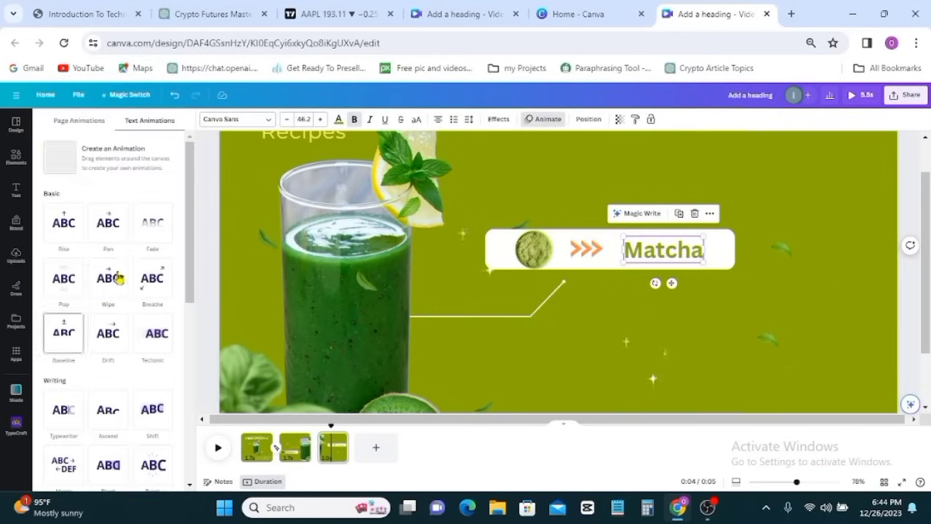
click(71, 340)
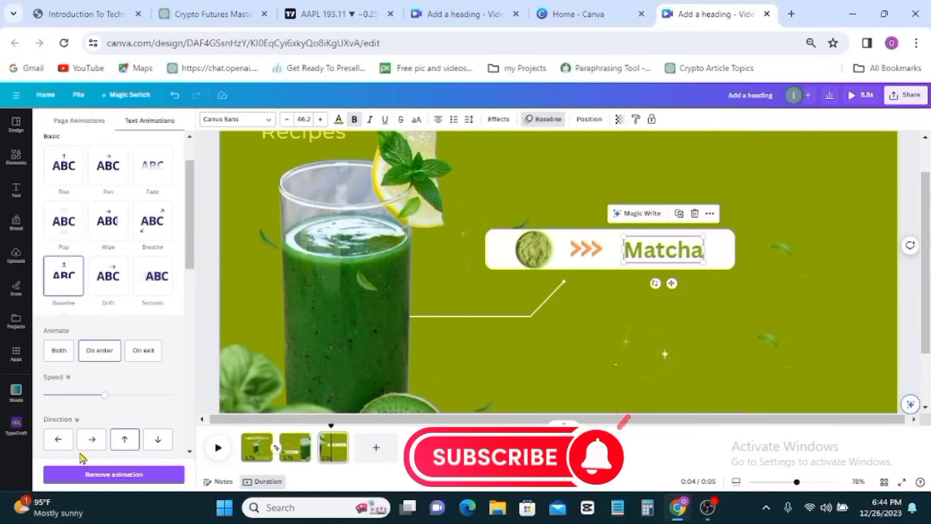
click(169, 438)
- Apply the Baseline entrance animation to the matcha bowl and set both it and the white bar to the downward direction
click(536, 249)
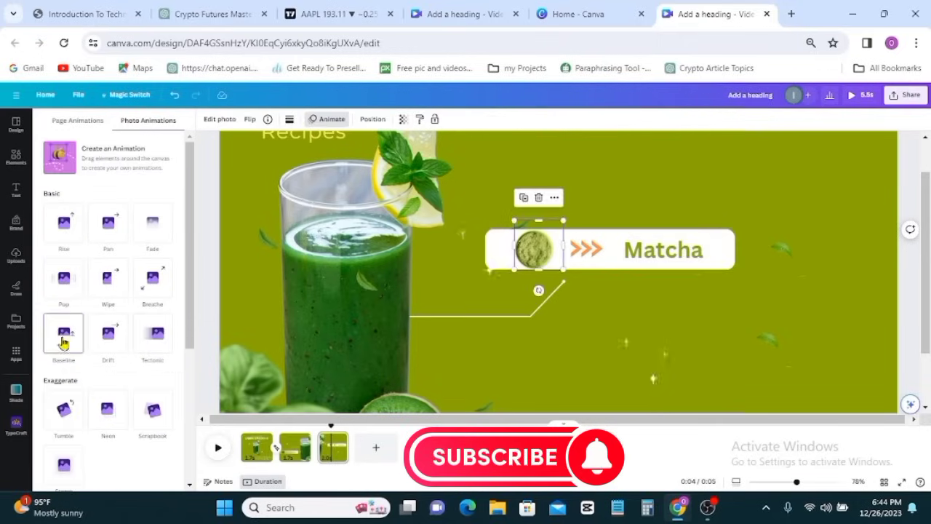
click(63, 342)
key(Tab)
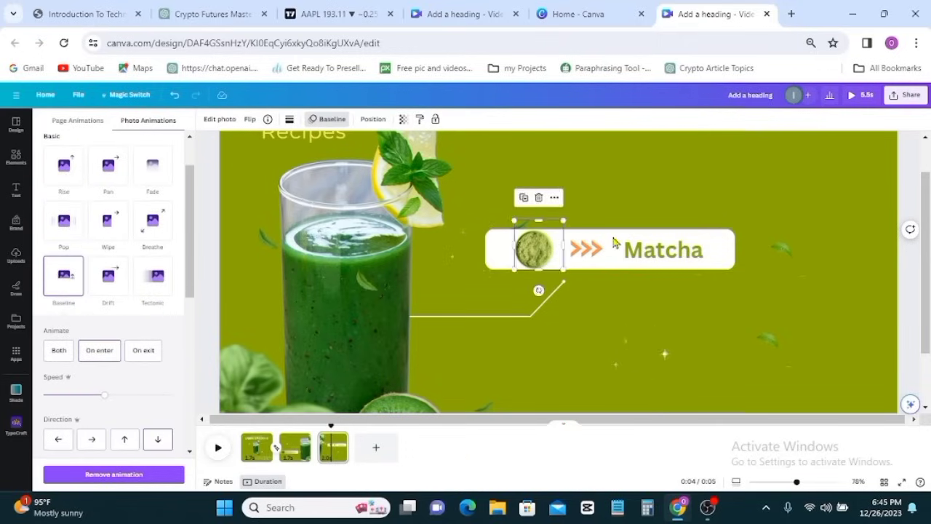
click(158, 439)
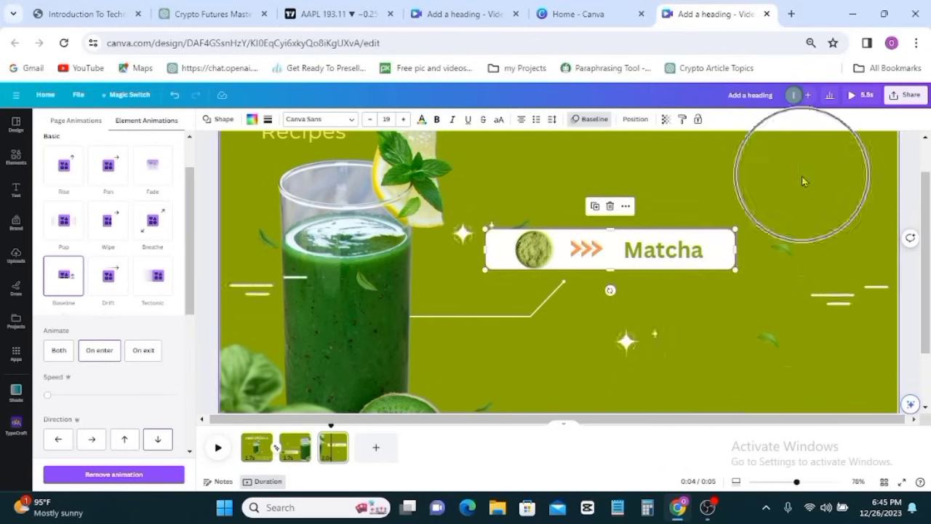
- Add a Match & Move transition between the second and third pages
scroll(802, 176, down, 3)
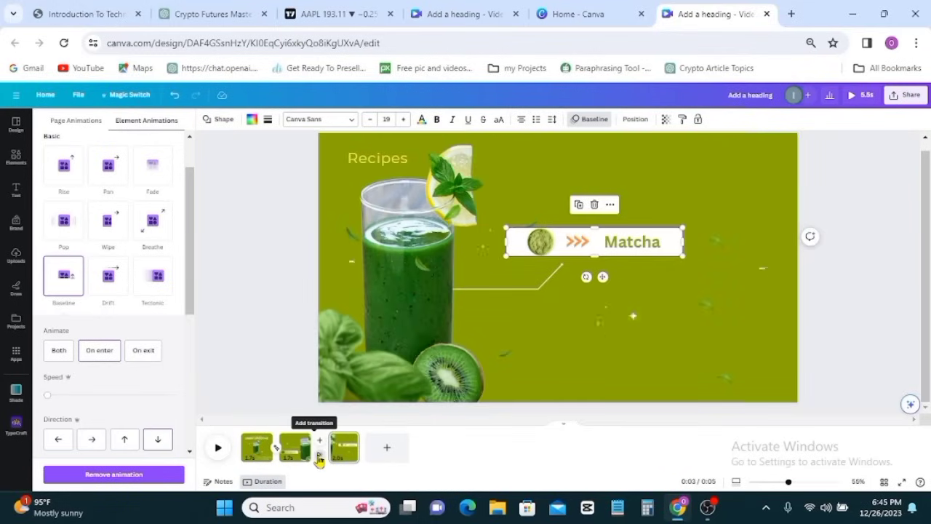
click(318, 453)
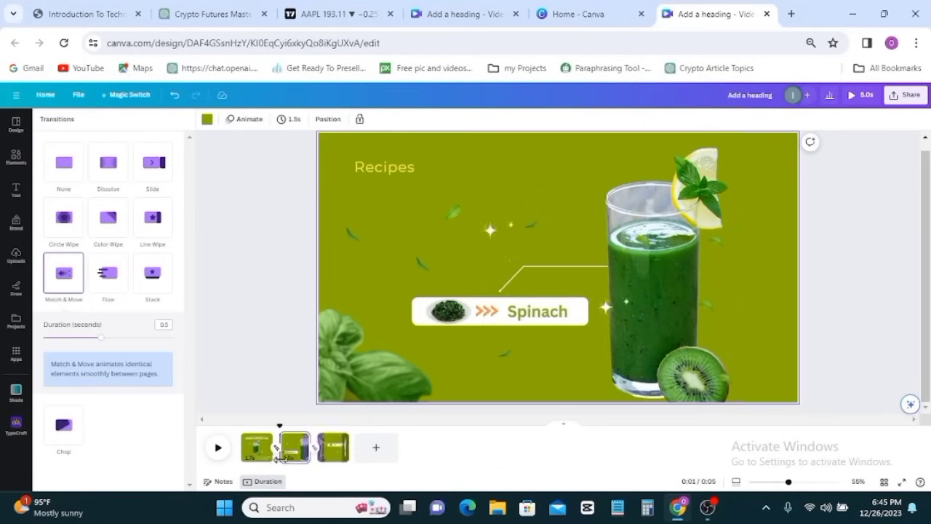
- Duplicate the third page, the Matcha recipe page, as a fourth page
click(334, 447)
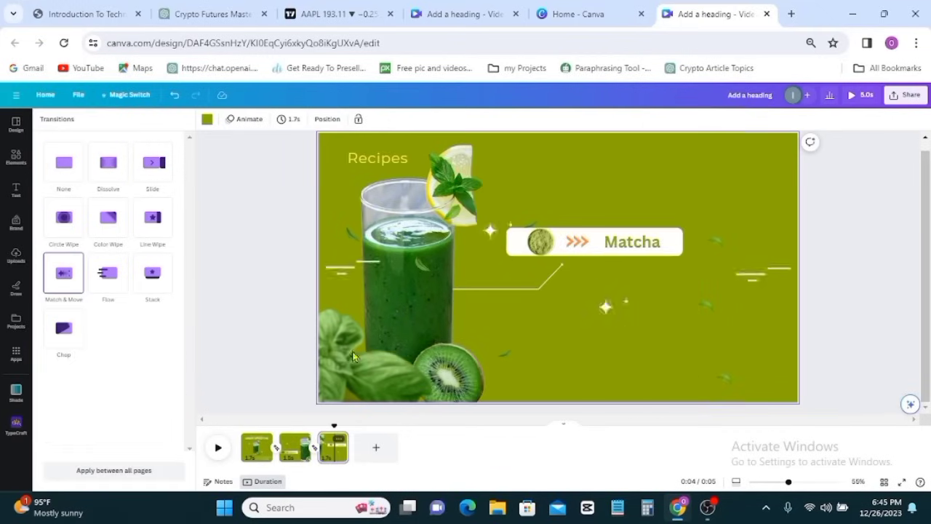
click(339, 438)
click(377, 295)
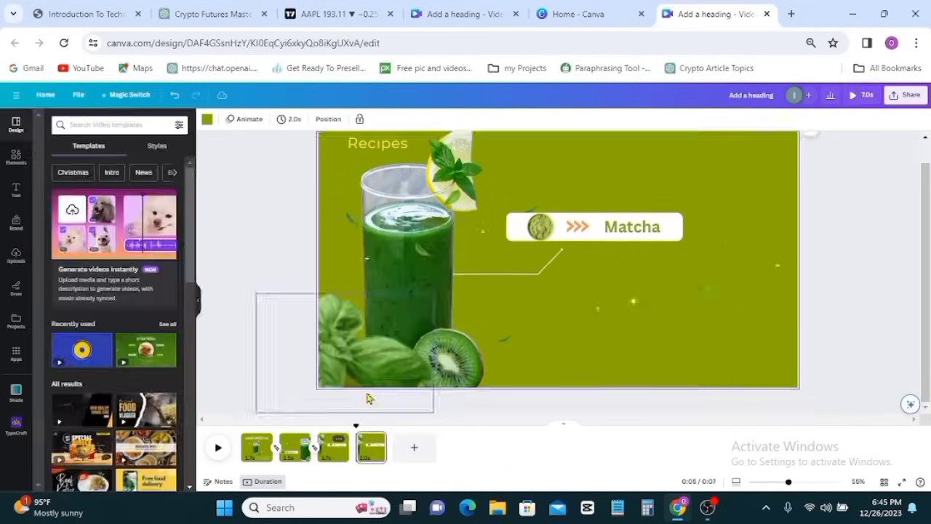
- Move the smoothie glass to the centre of the fourth page and scale it down
click(397, 276)
drag(381, 268, 528, 264)
drag(507, 393, 545, 312)
drag(515, 360, 511, 365)
drag(545, 300, 668, 275)
click(492, 291)
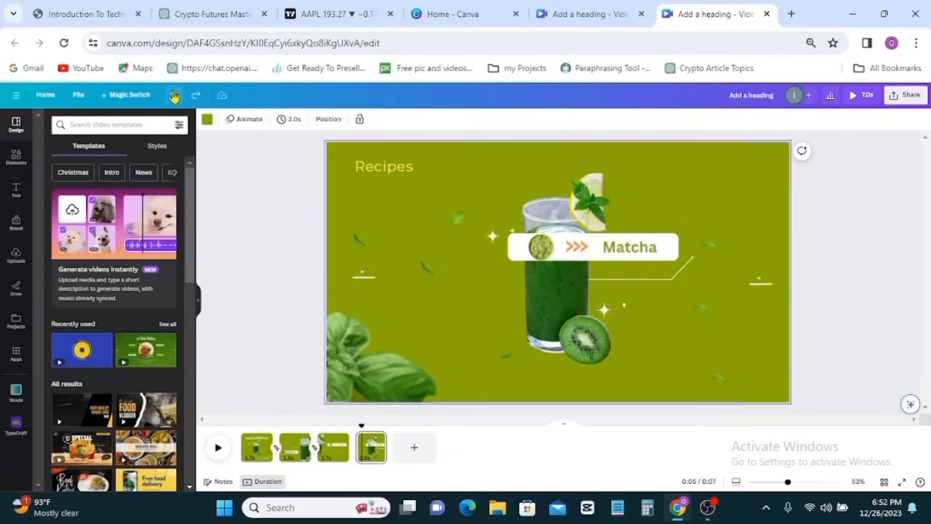
- Move the connector line to the left side of the glass and flip it horizontally
click(652, 273)
drag(652, 274, 470, 266)
click(273, 119)
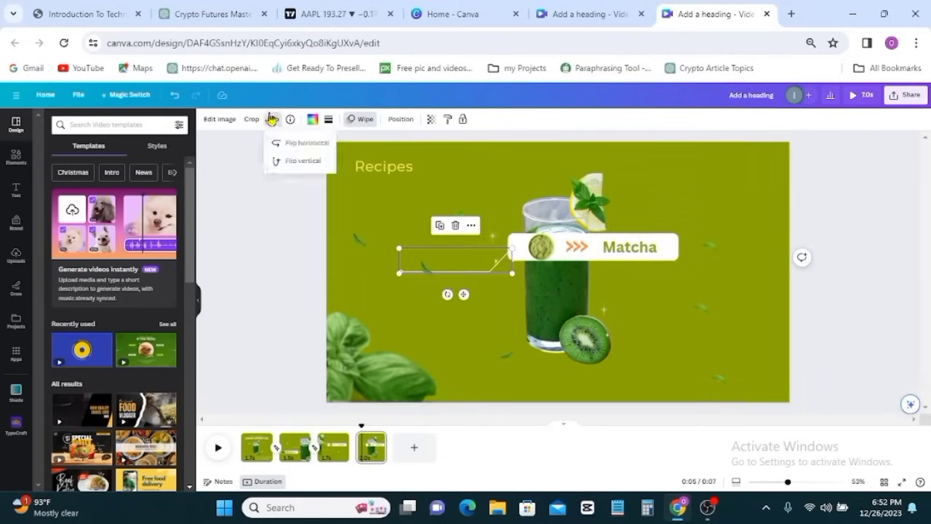
click(306, 143)
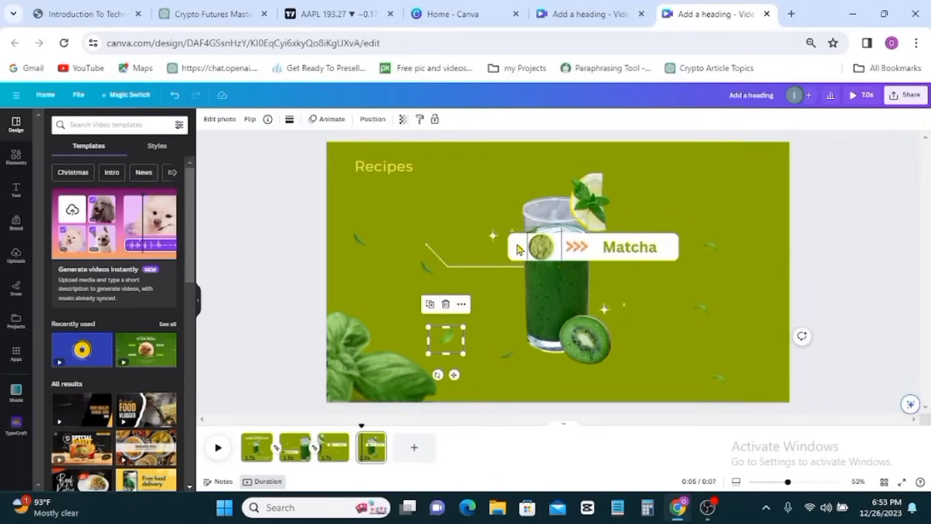
- Move the whole Matcha label with its bar, bowl and arrows above the connector line left of the glass and scale it down
click(540, 252)
shift+click(540, 253)
shift+click(577, 248)
shift+click(610, 249)
drag(593, 248, 442, 217)
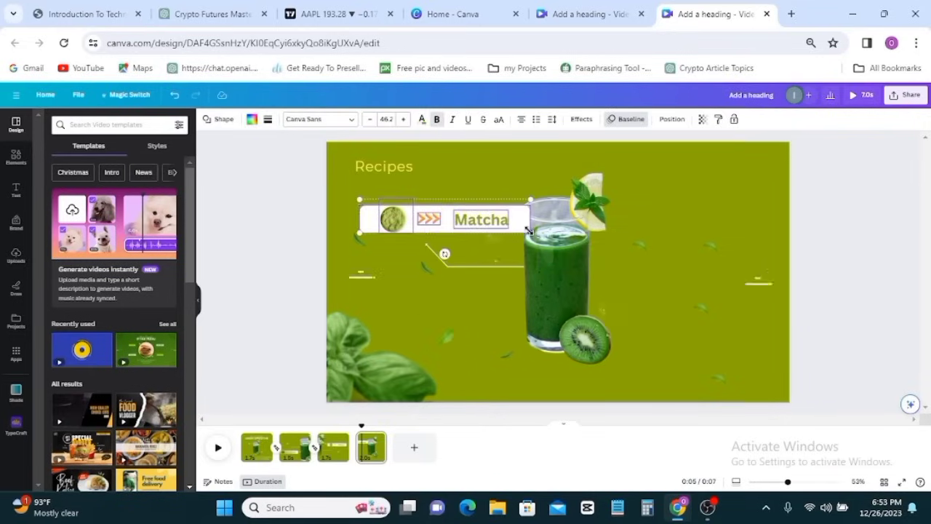
drag(531, 230, 470, 221)
click(436, 228)
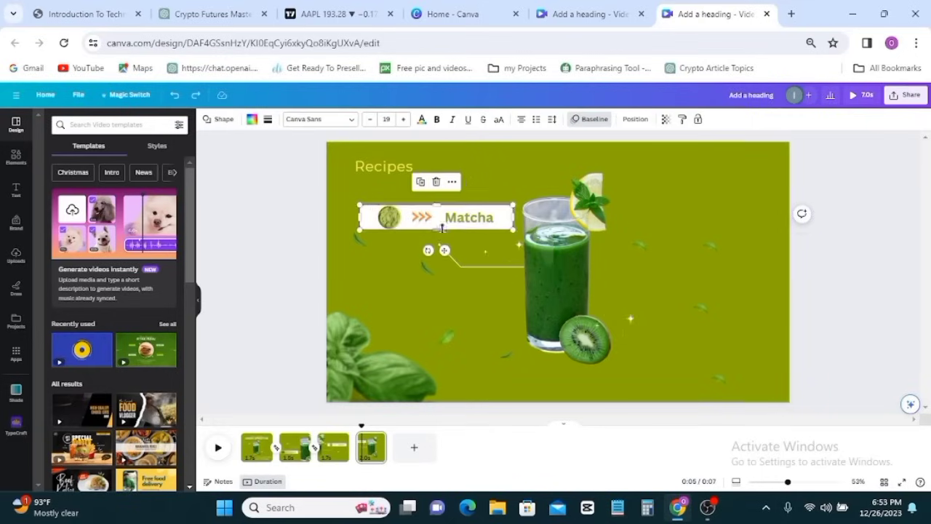
shift+click(387, 220)
shift+click(424, 219)
shift+click(464, 217)
drag(465, 216, 473, 224)
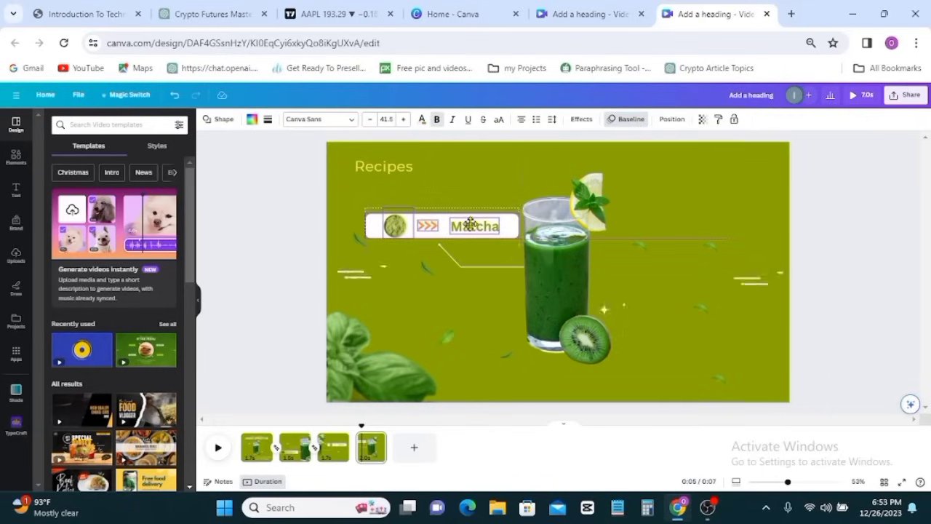
- Delete the matcha bowl from the label and replace its text with "Milk"
click(395, 226)
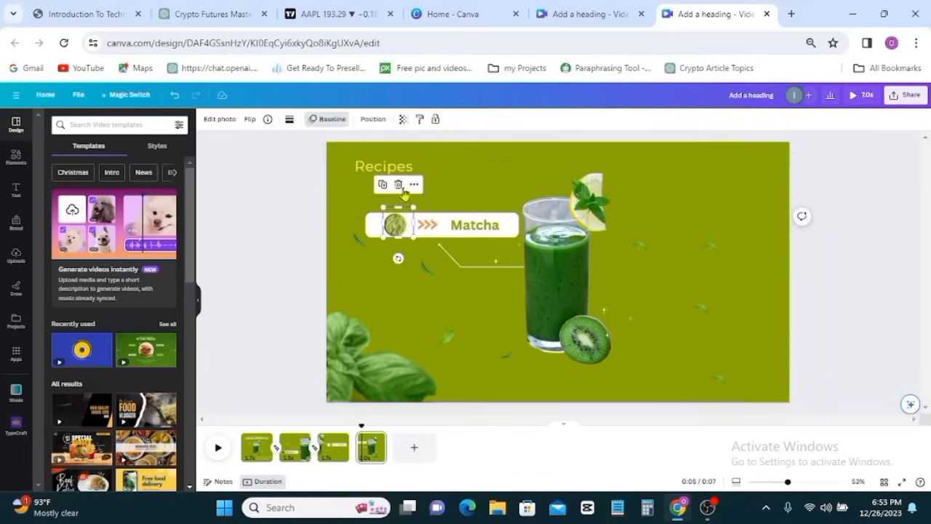
click(401, 187)
double_click(474, 224)
text(Milk)
click(470, 198)
- Insert the milk bowl photo from the recently used elements and place it over the glass
click(16, 158)
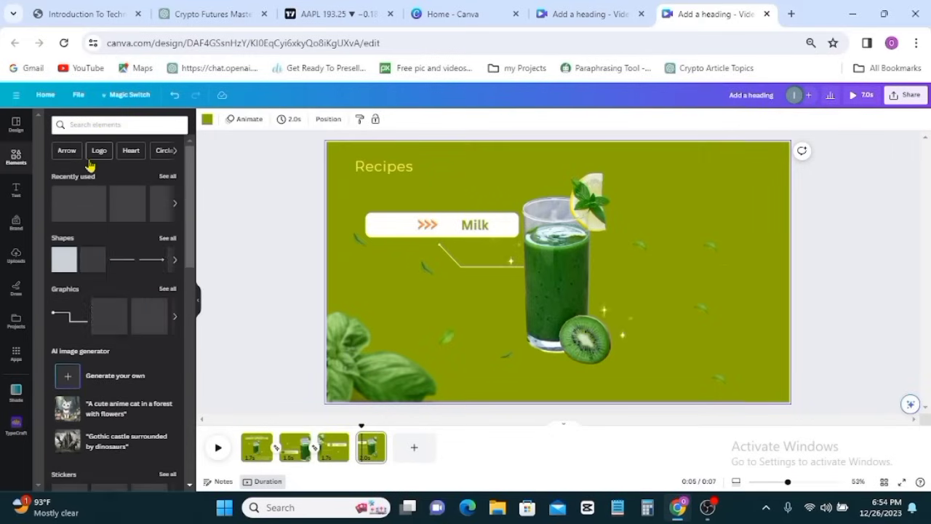
click(168, 177)
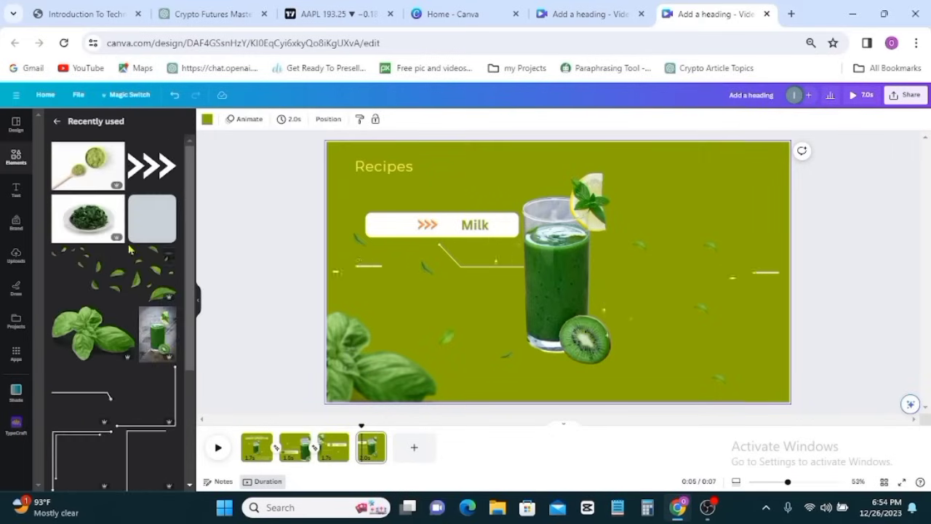
scroll(117, 291, down, 3)
click(138, 393)
drag(400, 270, 543, 255)
- Separate the milk bowl from its photo with Magic Grab and delete the leftover dark background
click(219, 120)
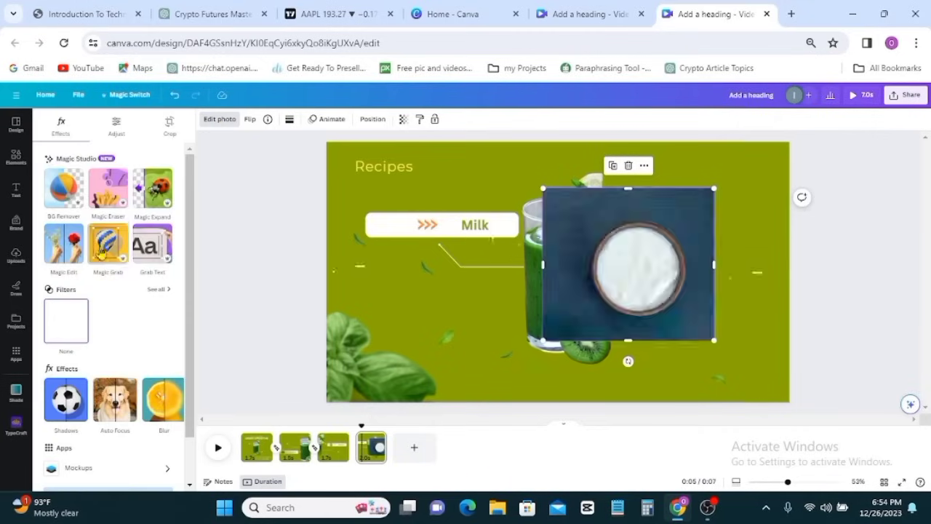
click(100, 251)
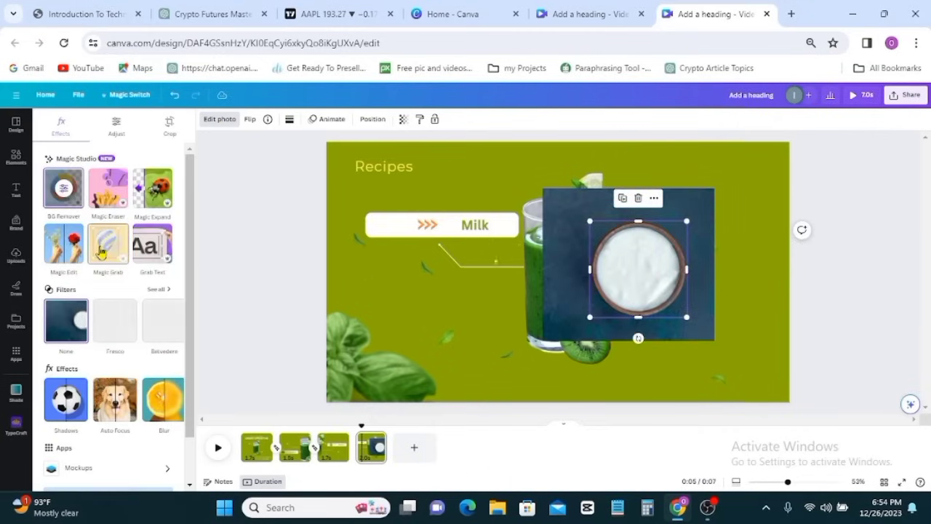
click(571, 287)
click(629, 165)
- Shrink the milk bowl and fit it inside the white bar, left of the orange arrows
click(644, 248)
drag(687, 221, 639, 269)
drag(616, 292, 385, 220)
drag(358, 246, 371, 234)
drag(388, 216, 387, 221)
drag(407, 203, 392, 225)
- Move the "Milk" text closer to the arrows and shorten the white bar from its right end
click(471, 226)
drag(471, 227, 461, 226)
click(508, 226)
drag(519, 225, 507, 225)
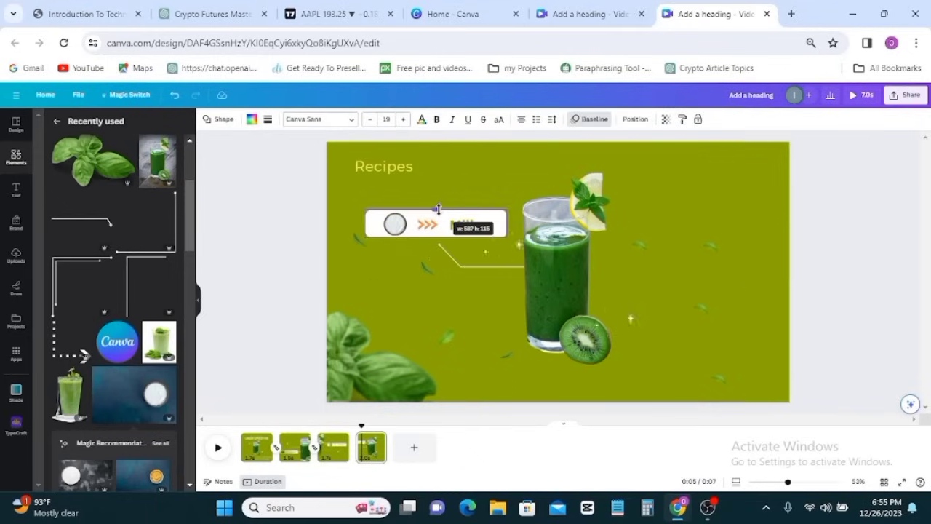
- Apply the Baseline entrance animation to the milk bowl and fine-tune its position in the bar
click(397, 223)
ctrl+scroll(531, 207, up, 3)
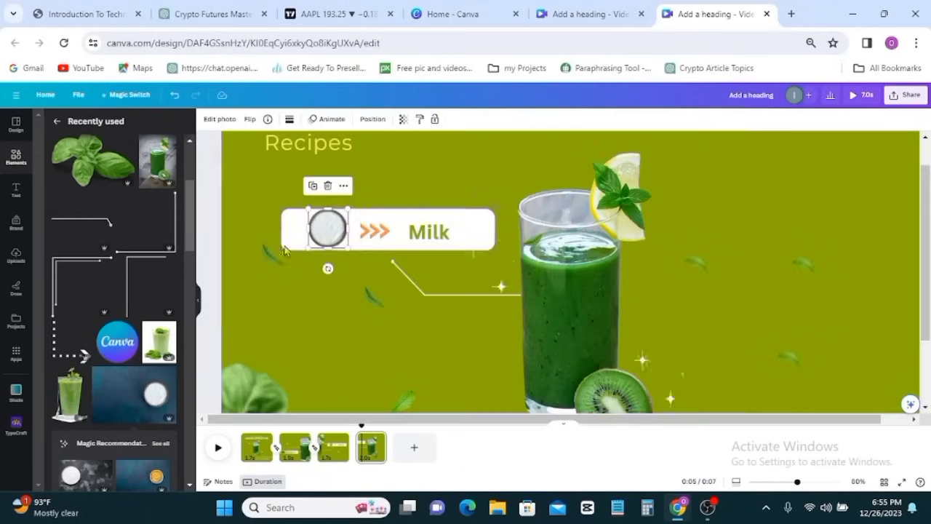
click(331, 119)
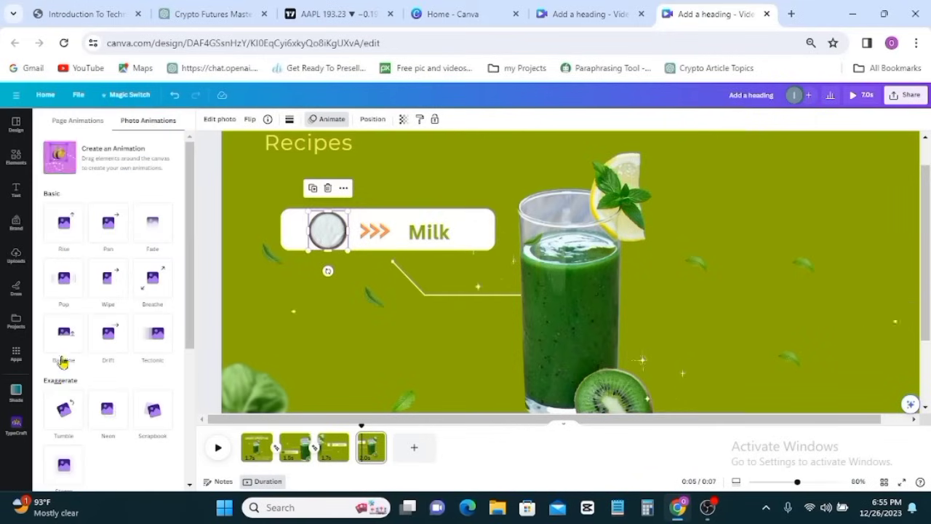
click(61, 344)
click(157, 438)
drag(329, 230, 331, 233)
click(802, 198)
ctrl+scroll(802, 197, down, 3)
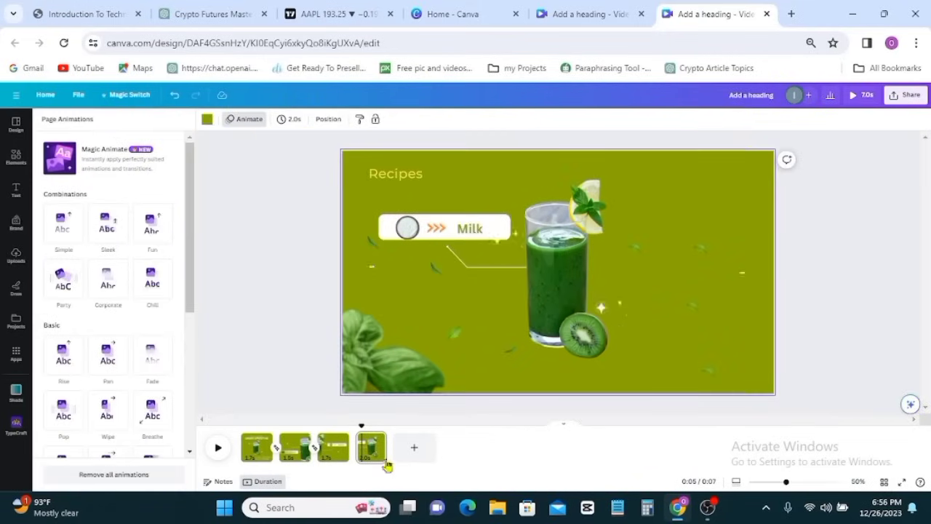
- Duplicate the fourth page, compare it with the original, and open the new fifth page
click(377, 441)
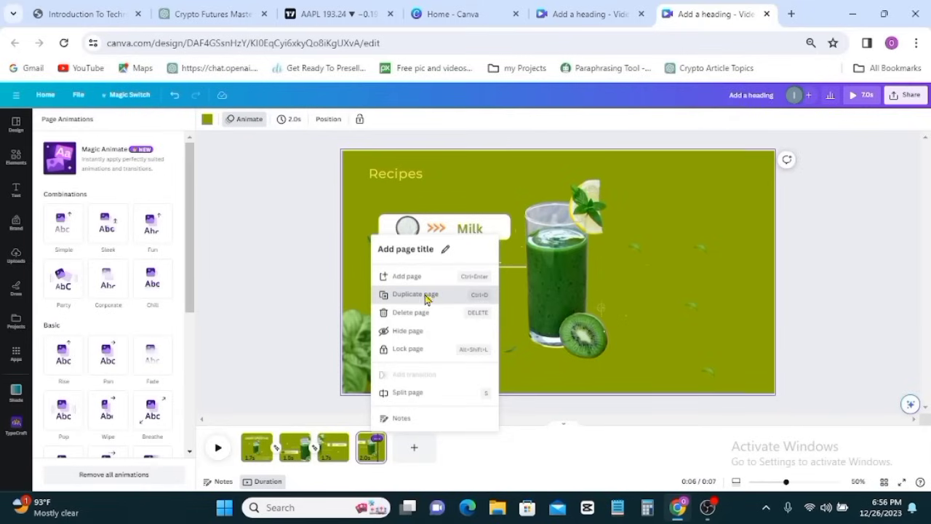
click(427, 301)
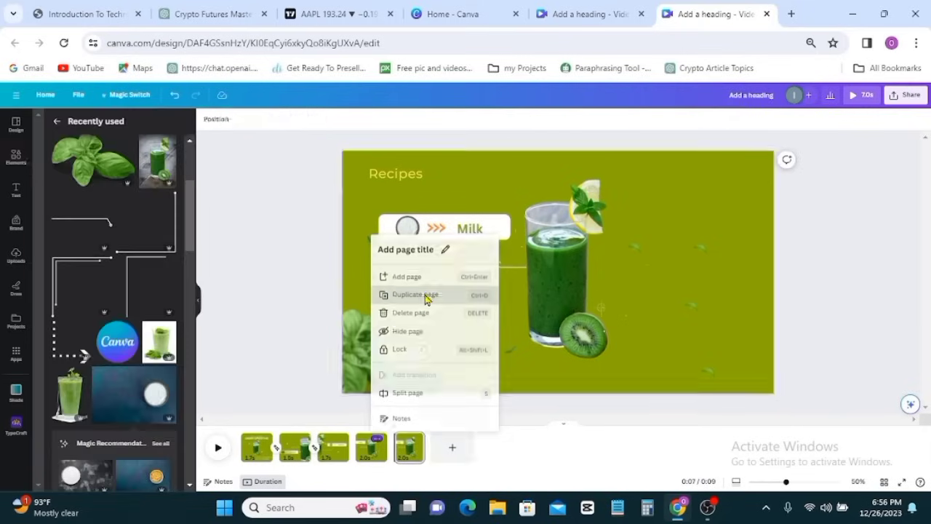
click(370, 455)
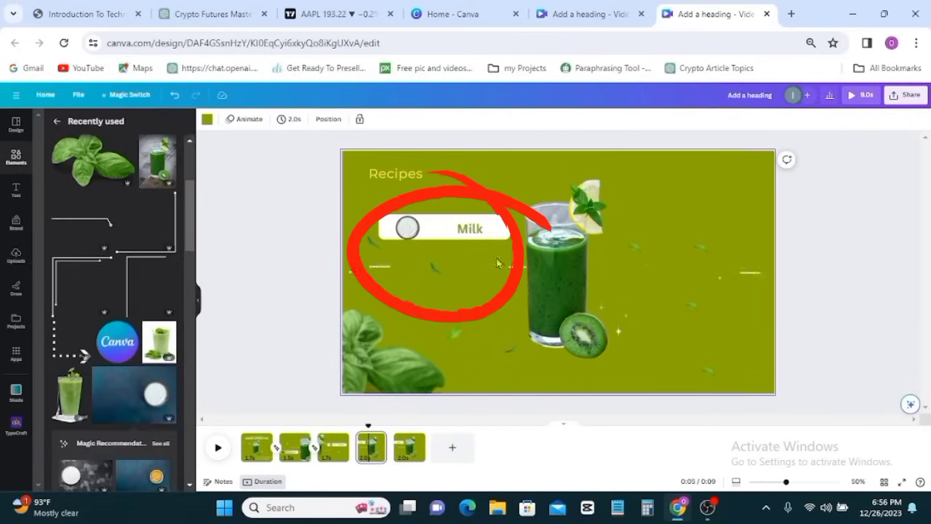
click(409, 456)
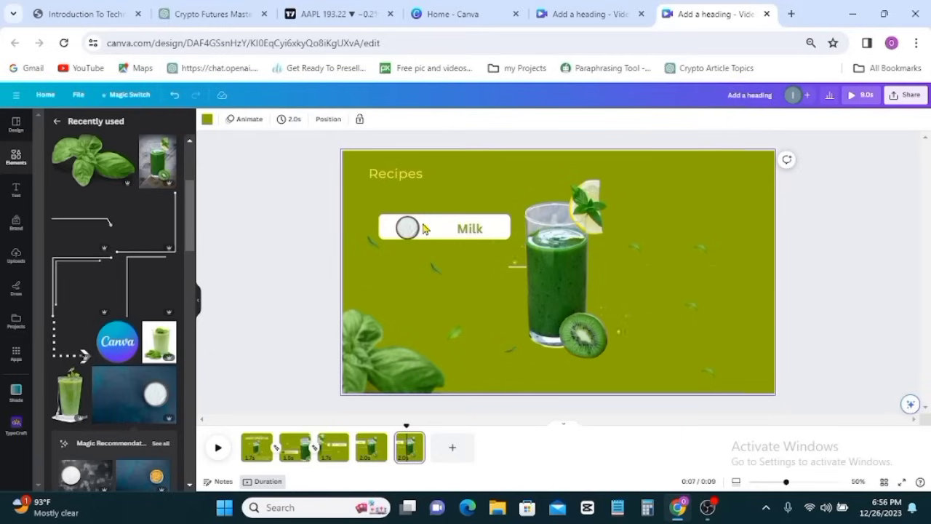
- Duplicate the complete Milk label on the fifth page and place the copy to the right of the glass
click(437, 228)
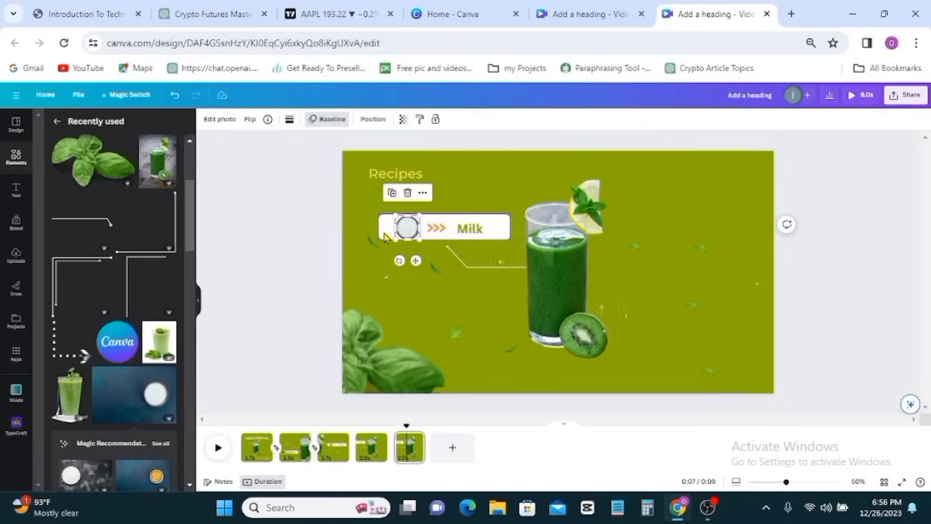
click(385, 236)
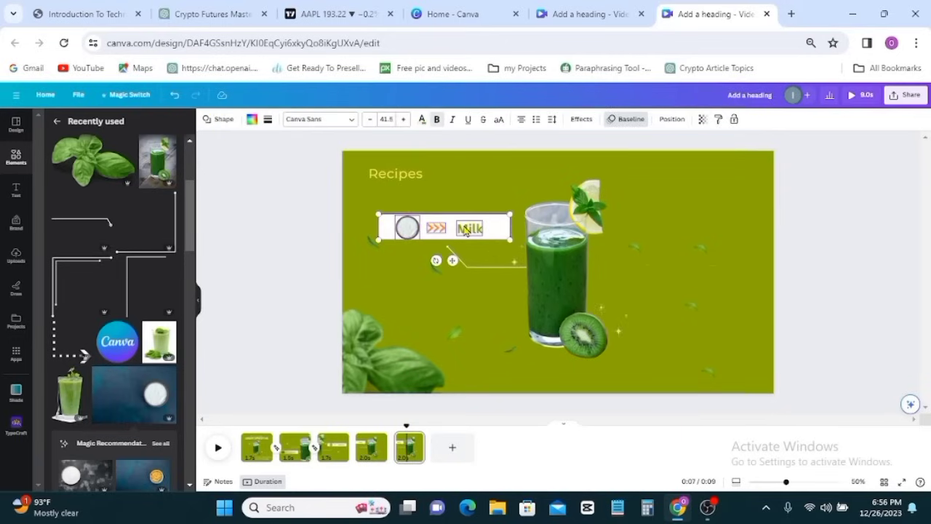
click(451, 232)
click(473, 192)
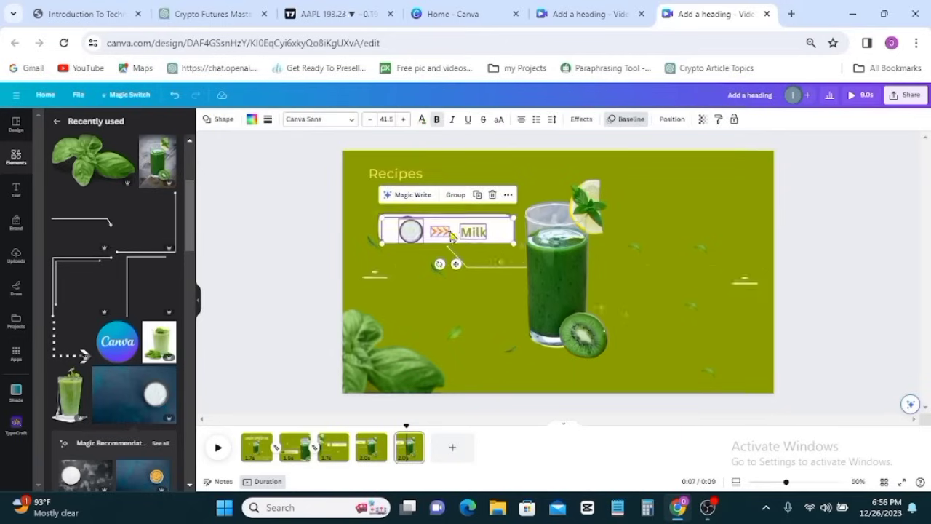
drag(451, 234, 684, 278)
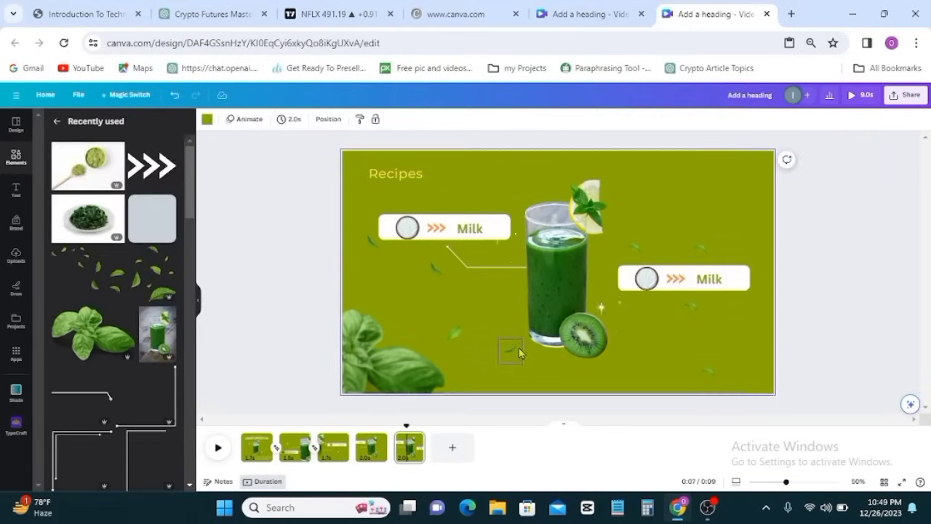
- Place a copy of the connector line between the glass and the right-hand Milk label, and send it behind the glass
click(561, 251)
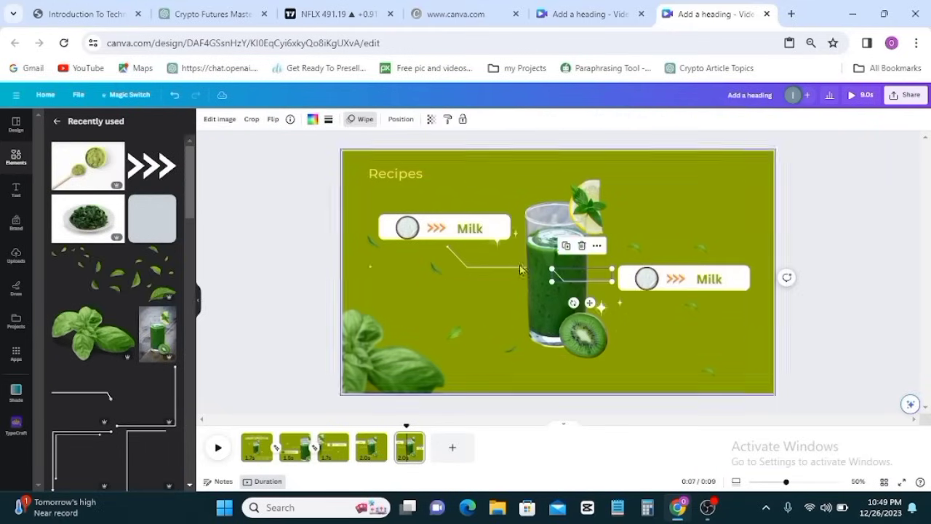
click(401, 120)
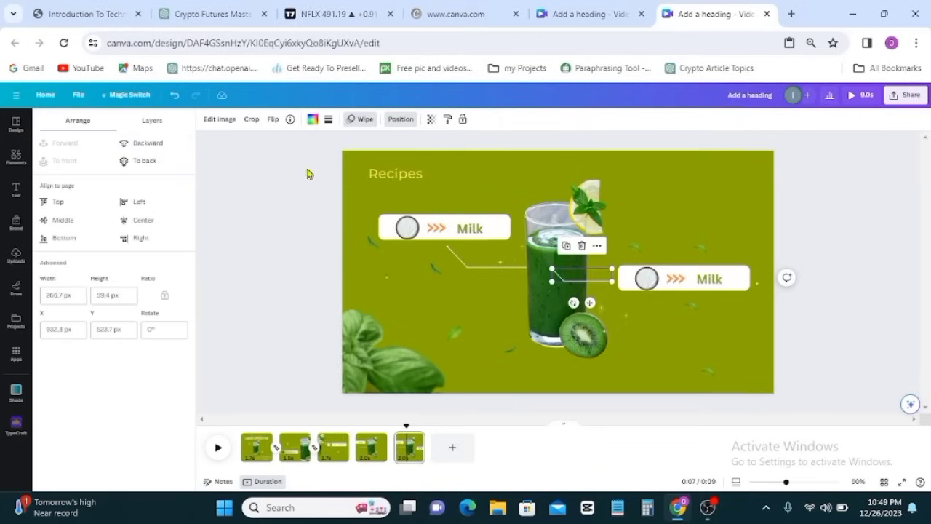
click(158, 145)
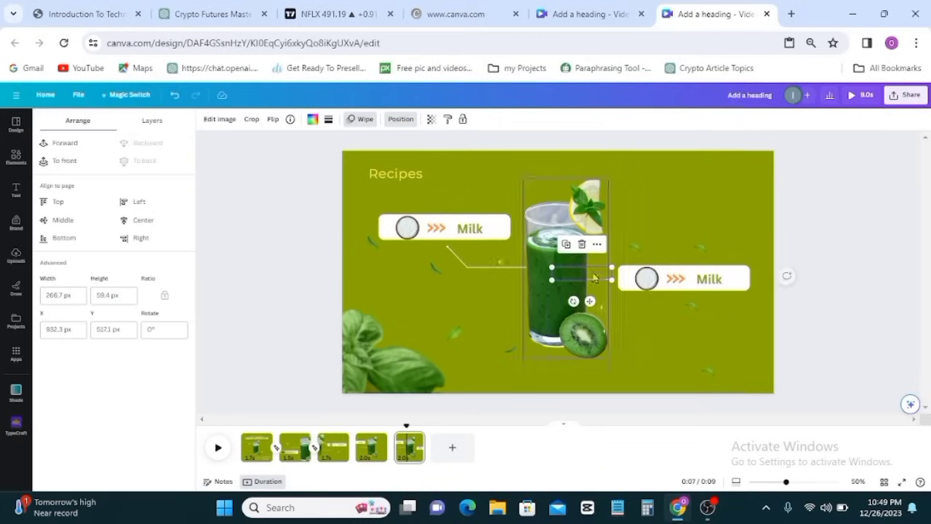
click(618, 328)
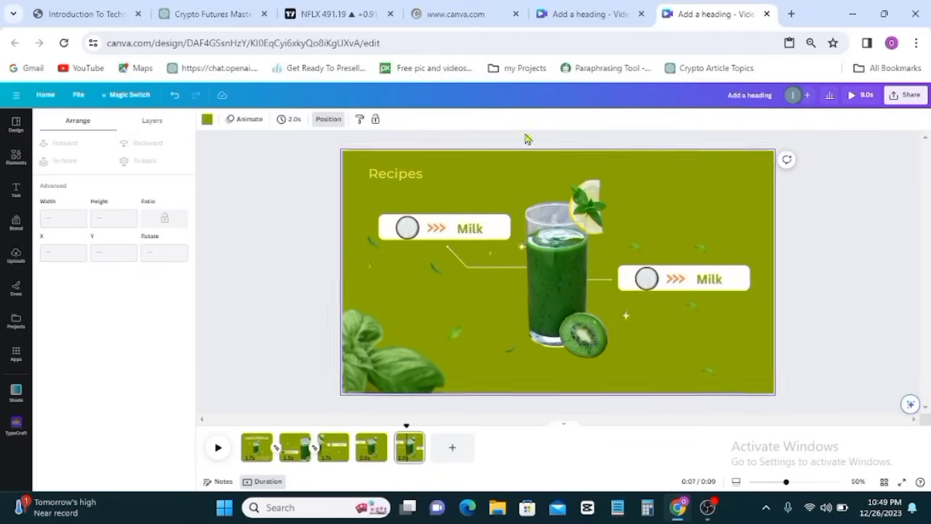
- Remove the Baseline animation from the bowl, arrows, text and white bar of the left Milk label on the fifth page
click(416, 231)
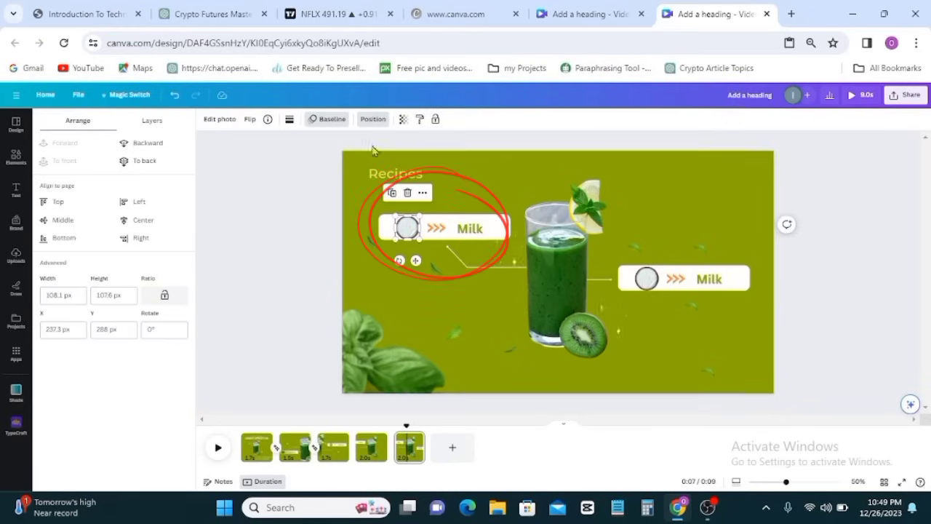
click(329, 120)
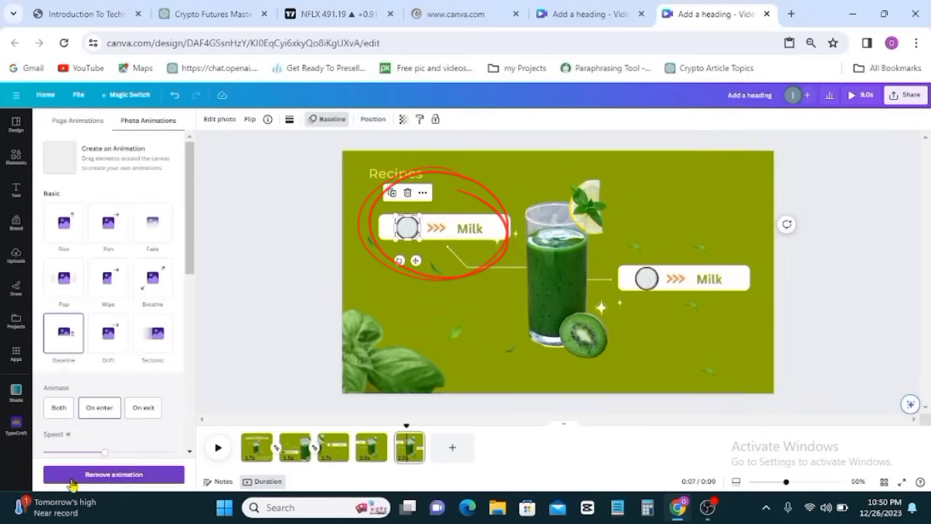
click(114, 474)
click(440, 230)
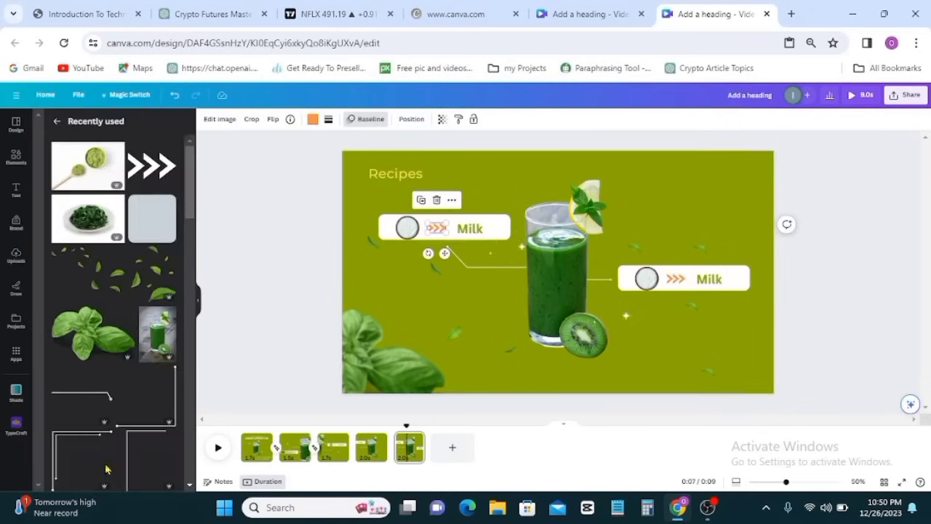
click(471, 231)
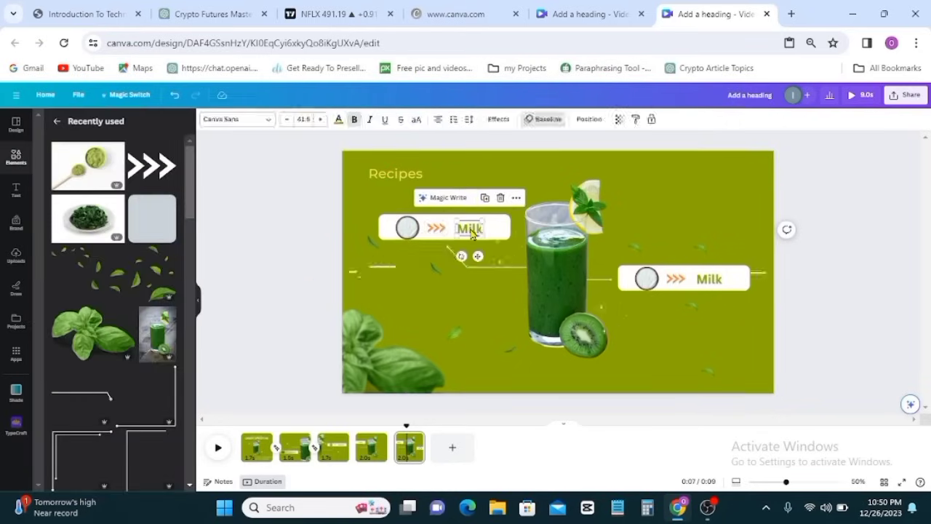
click(557, 120)
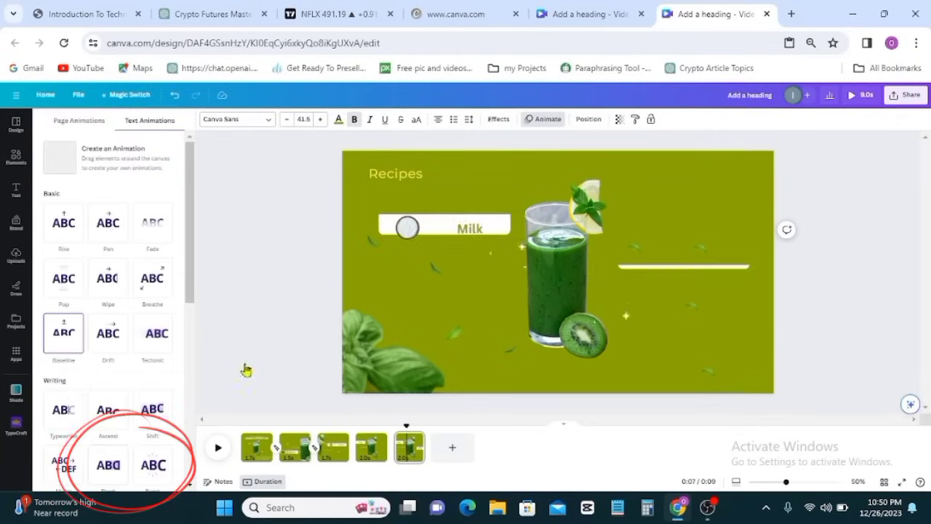
click(440, 229)
click(106, 477)
click(384, 234)
click(133, 477)
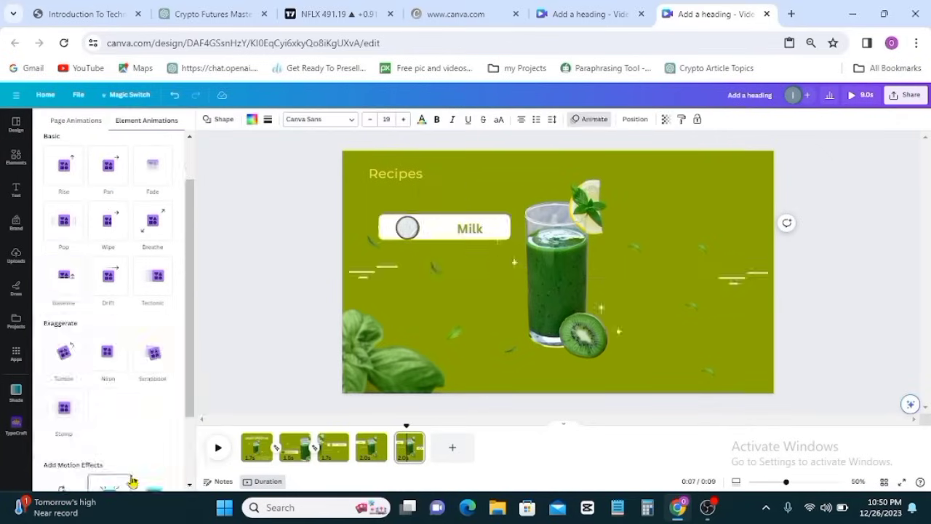
- Remove the Wipe animation from the connector line of the left Milk label on the fifth page
click(485, 269)
click(121, 477)
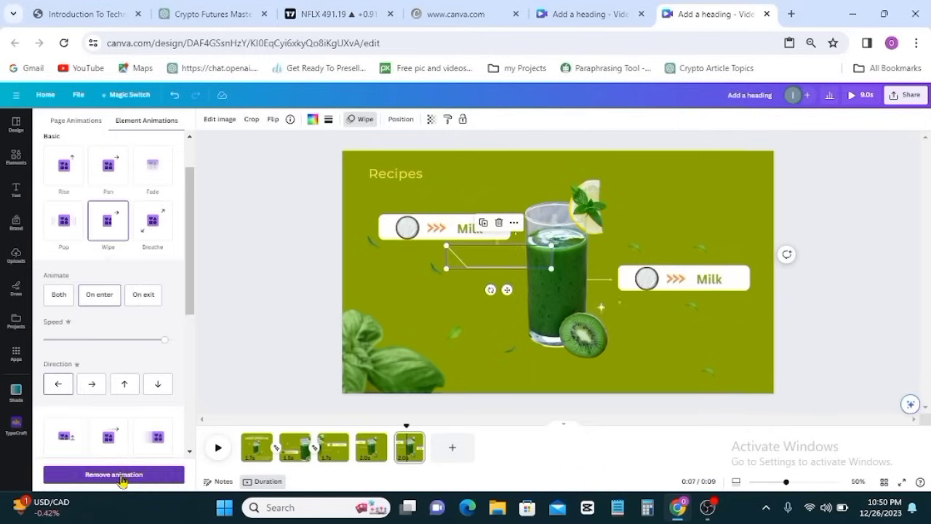
click(117, 474)
click(607, 279)
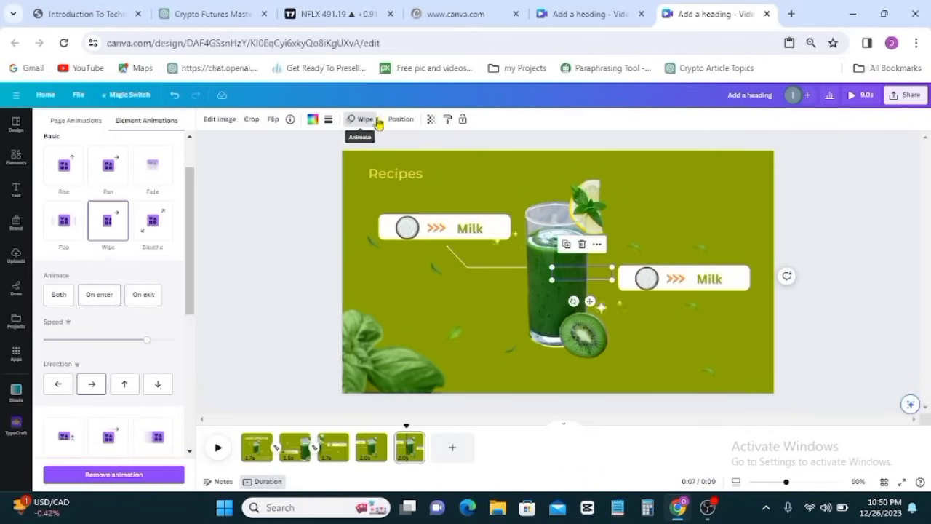
click(652, 184)
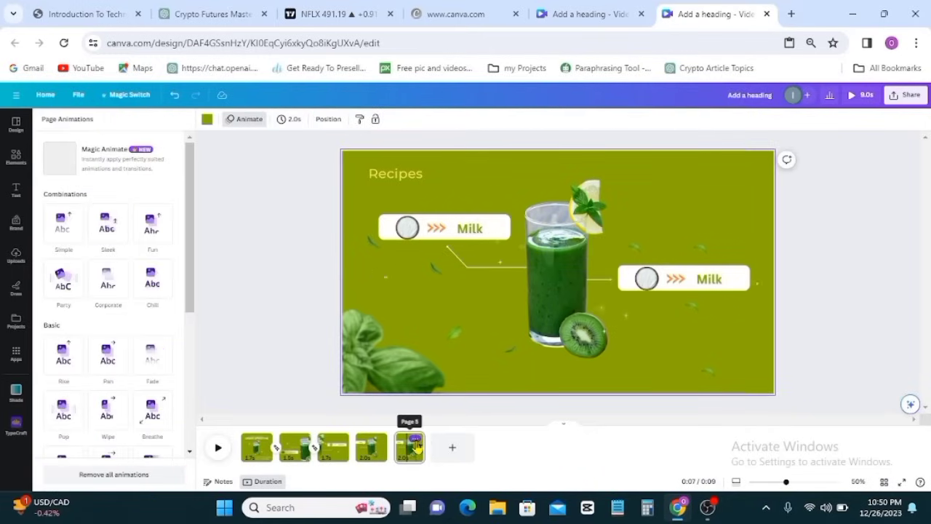
right_click(417, 447)
click(453, 315)
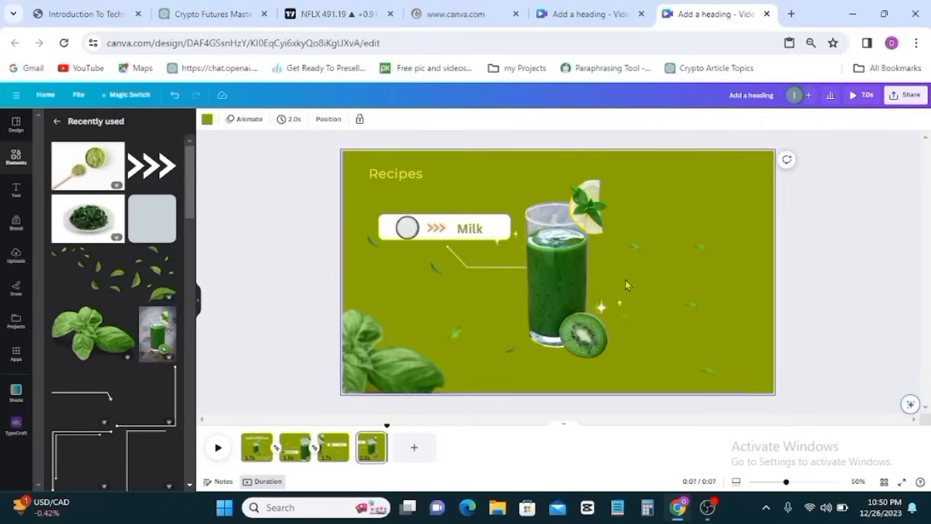
click(179, 96)
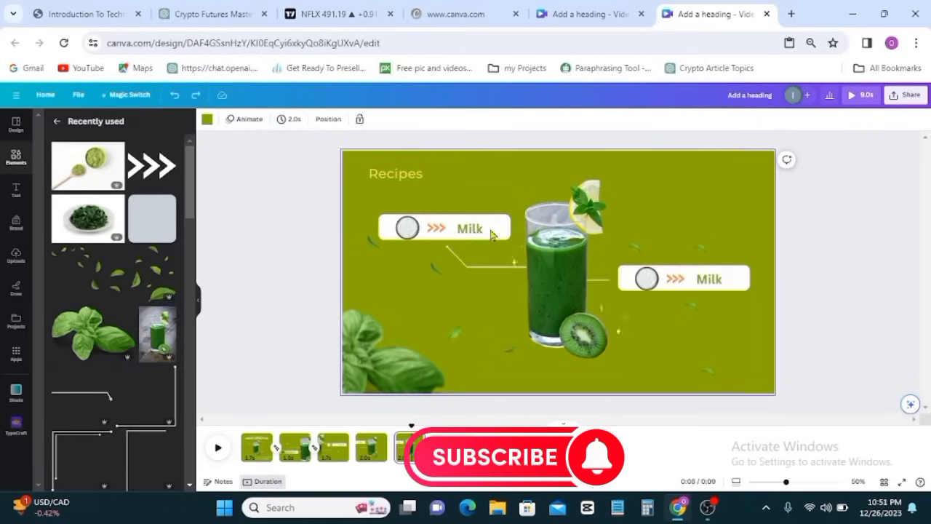
- Change the text of the right-hand Milk label on the fifth page to Banana
click(603, 282)
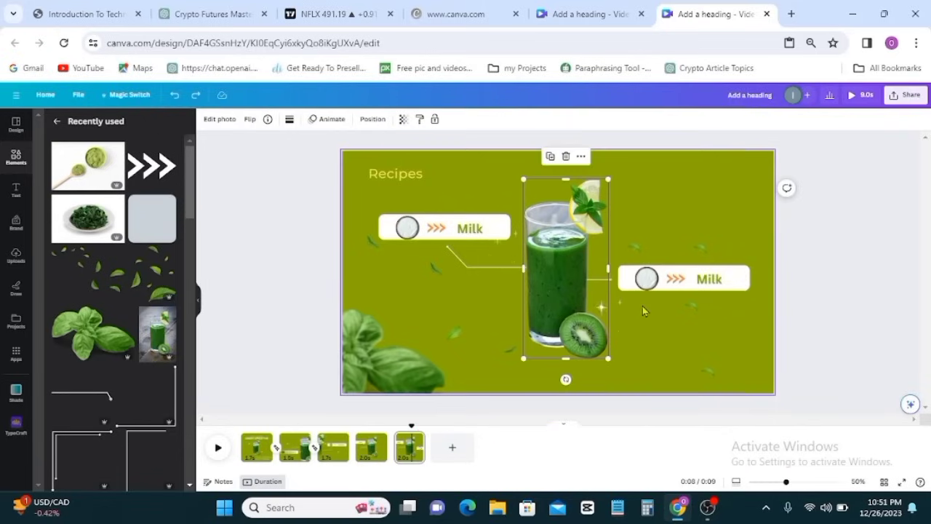
click(598, 16)
click(709, 20)
double_click(709, 281)
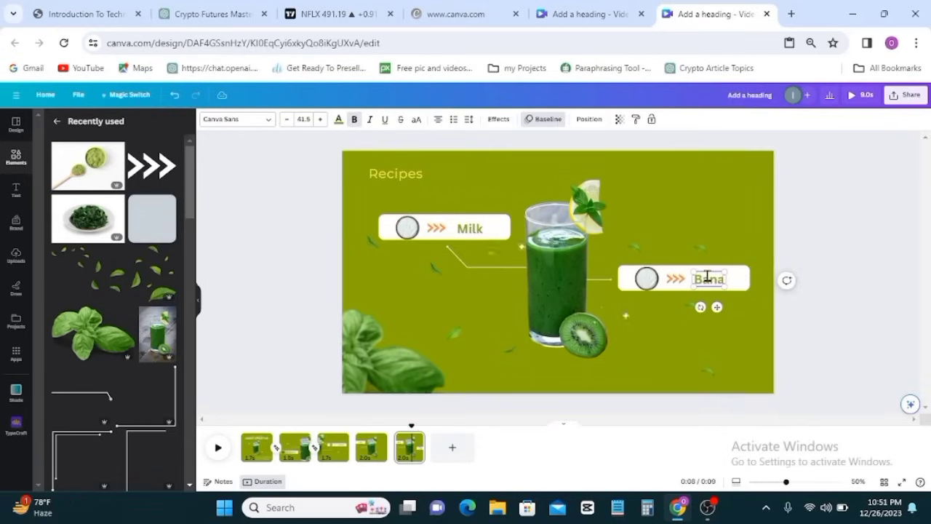
click(666, 238)
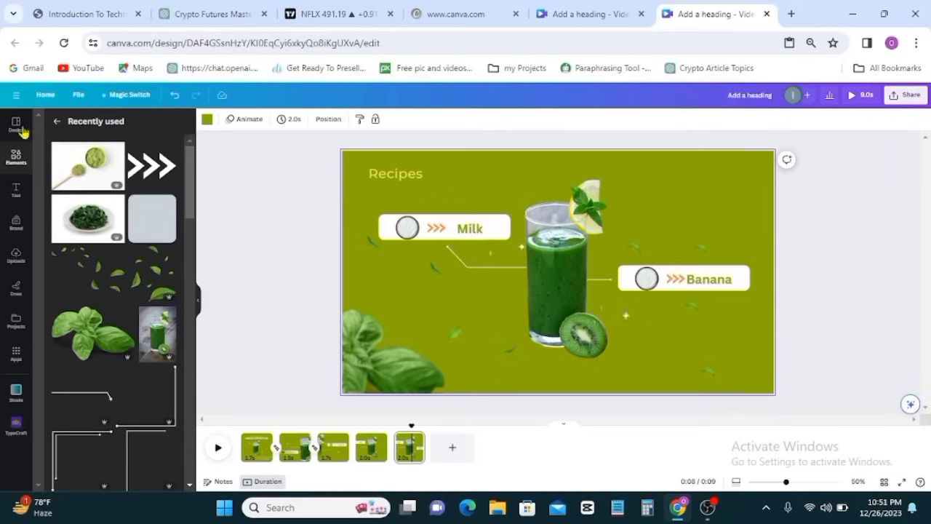
- Replace the bowl in the Banana label with the recently used banana bunch picture, scaled down to fit the label
click(16, 155)
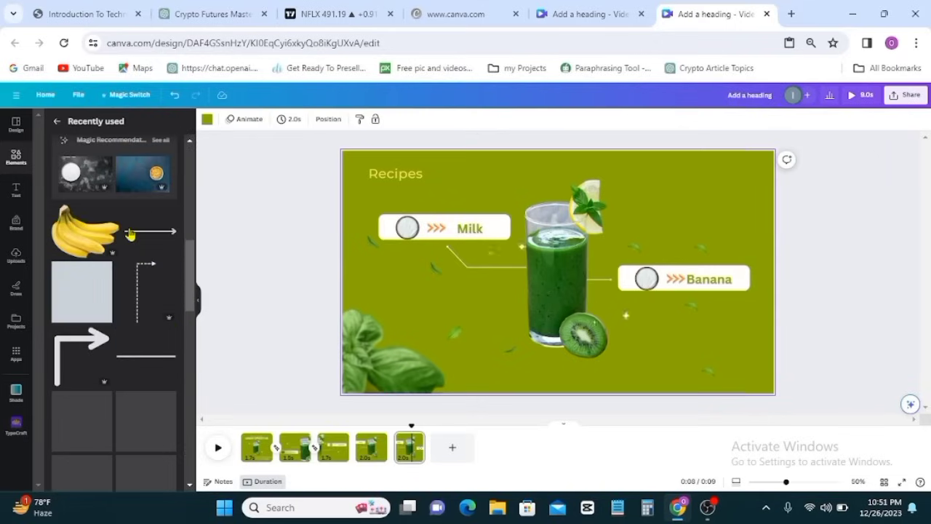
click(69, 232)
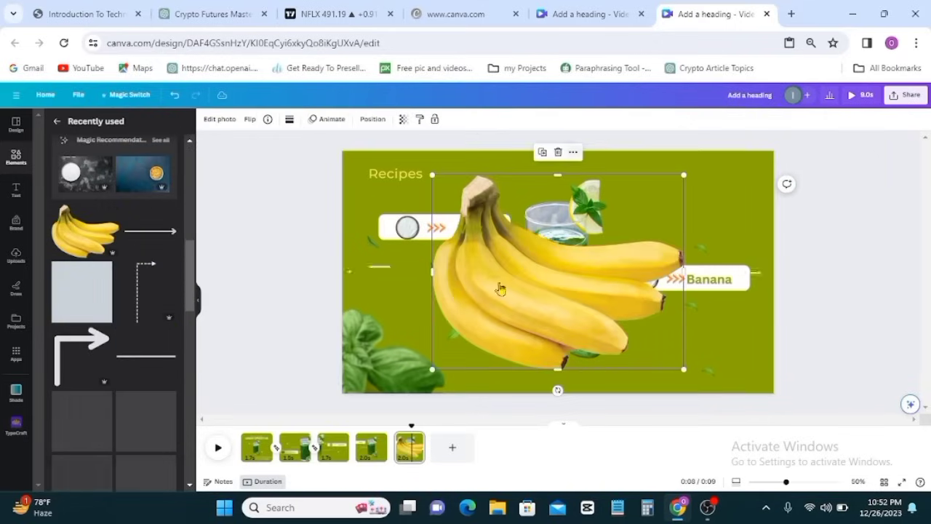
drag(432, 372, 611, 233)
click(646, 279)
click(647, 244)
click(646, 205)
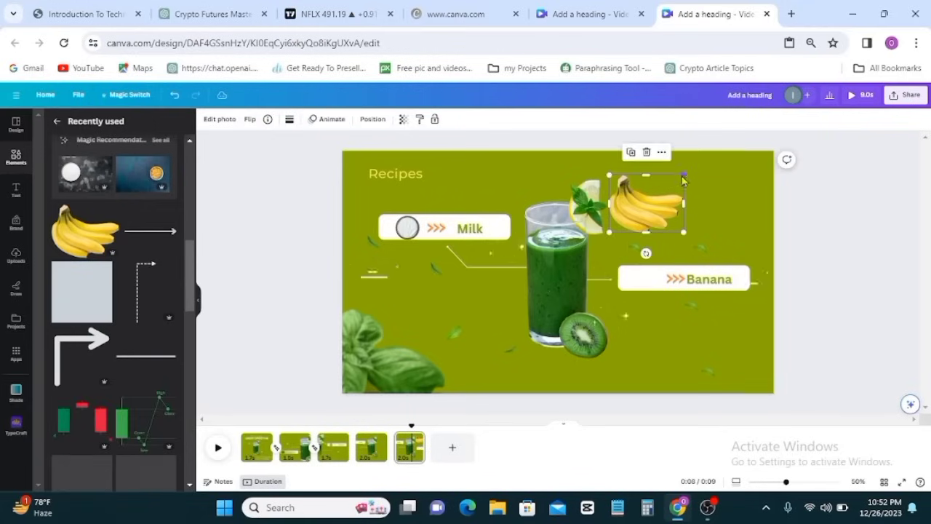
drag(683, 178, 647, 279)
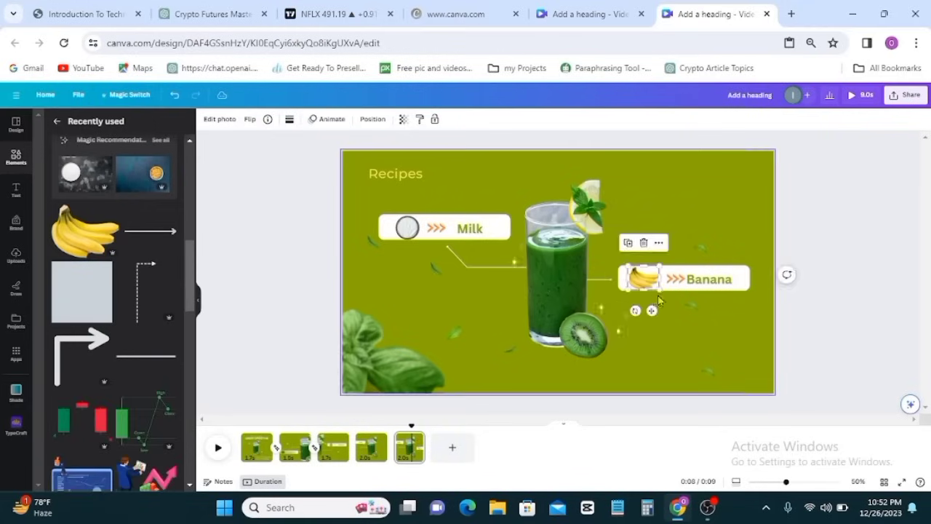
- Apply the Baseline animation to the banana picture with its direction set to the right
click(372, 120)
click(331, 120)
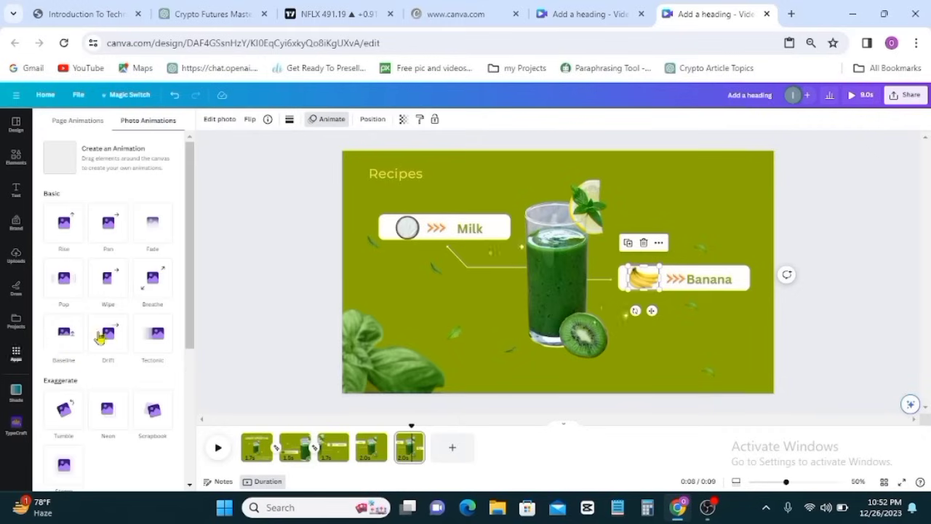
click(64, 332)
scroll(69, 347, down, 1)
click(156, 439)
click(91, 445)
- Set the Baseline animation direction to the right for the Banana label's white bar and text
click(685, 294)
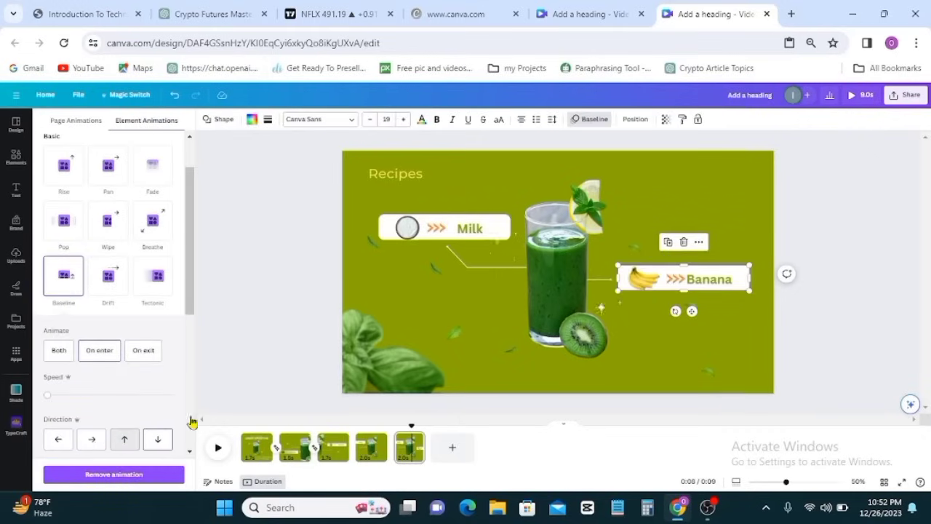
click(712, 285)
click(92, 445)
click(91, 441)
- Show the timing of the Banana text and shorten its start so the text enters partway through the page
right_click(713, 292)
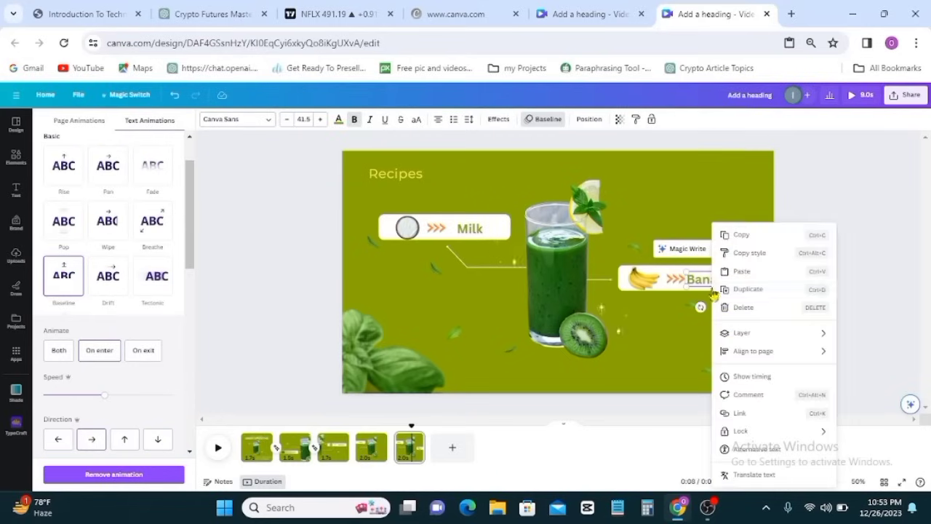
click(753, 377)
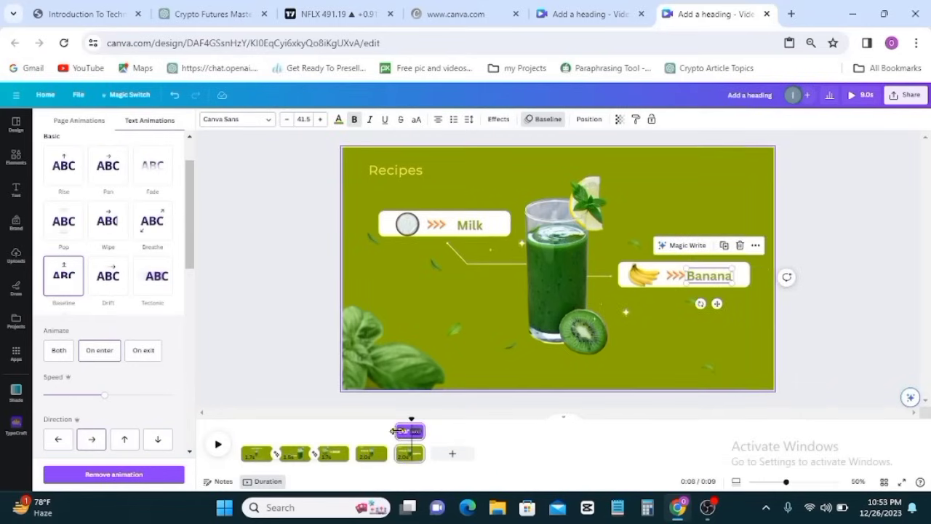
drag(393, 431, 407, 430)
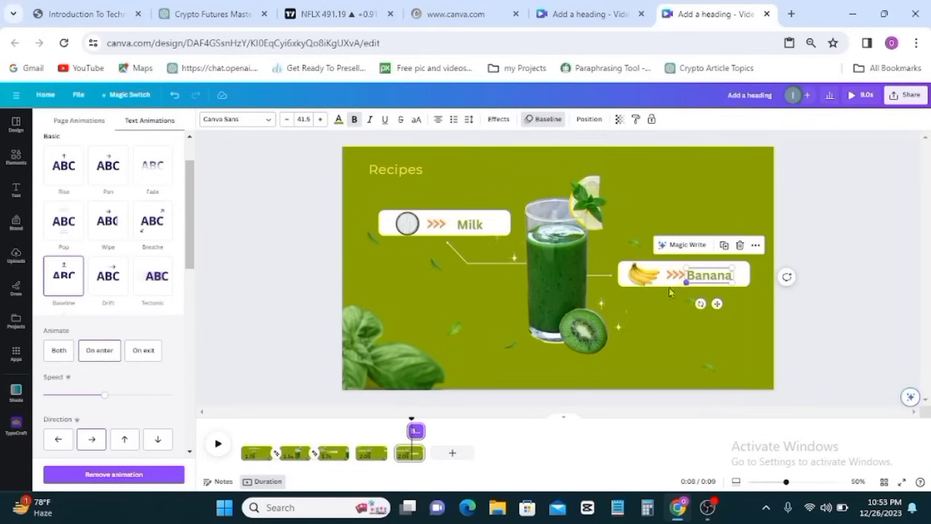
- Duplicate the fifth page with the Milk and Banana labels
click(455, 258)
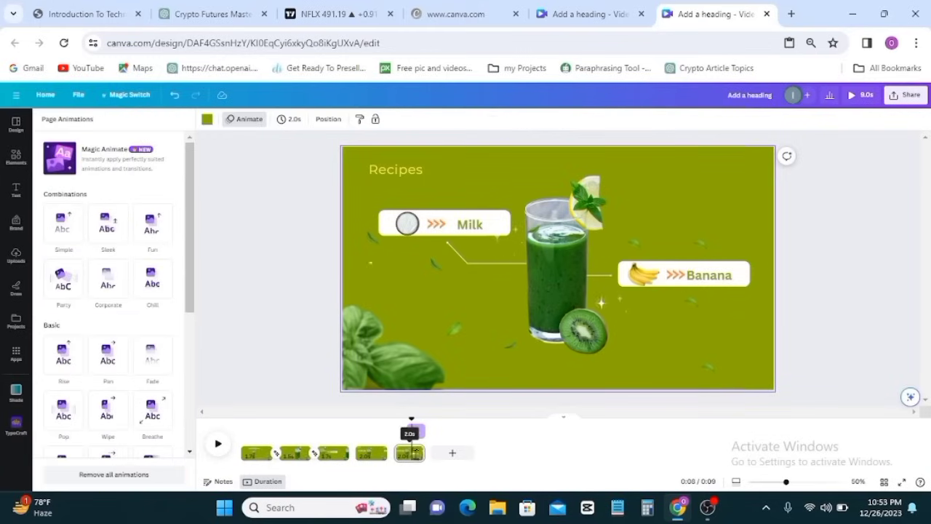
right_click(419, 451)
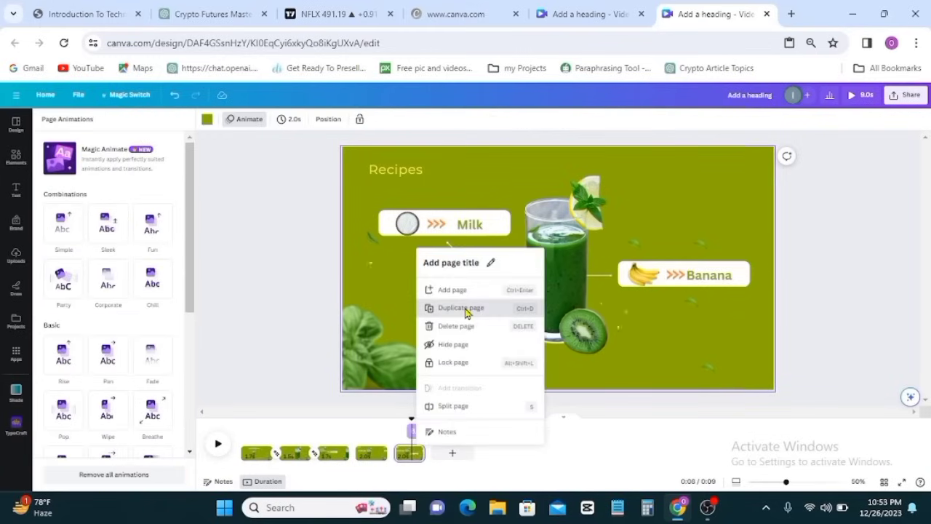
click(462, 308)
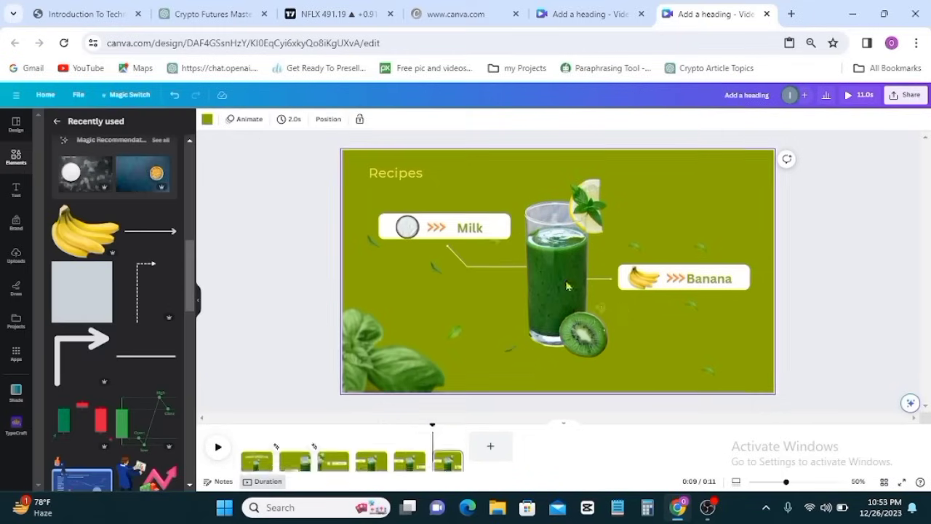
- Duplicate the Milk connector line on the sixth page, flip the copy vertically below the original, and send it behind the glass
click(499, 272)
right_click(470, 252)
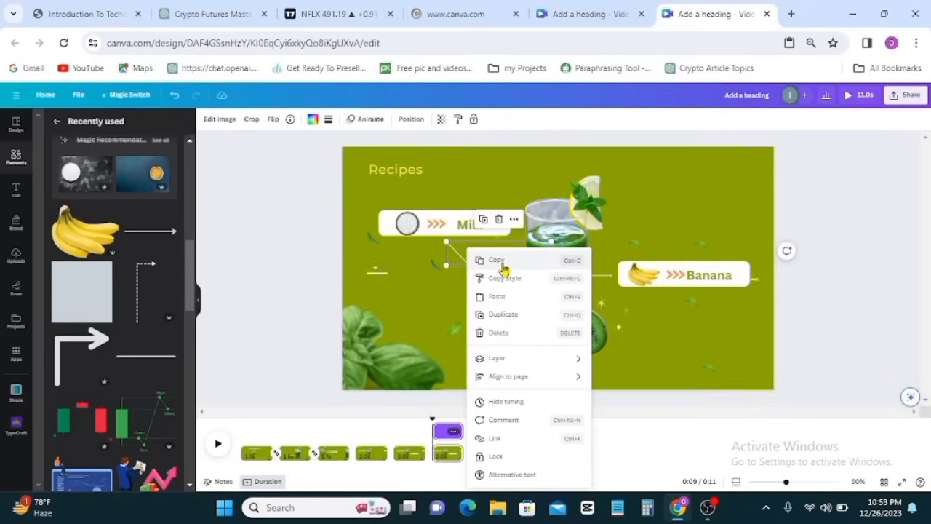
click(508, 315)
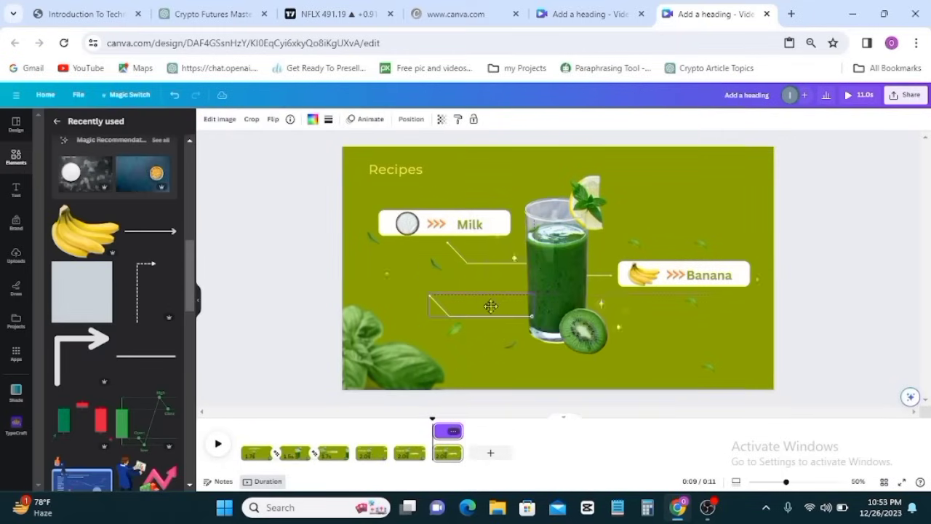
click(276, 122)
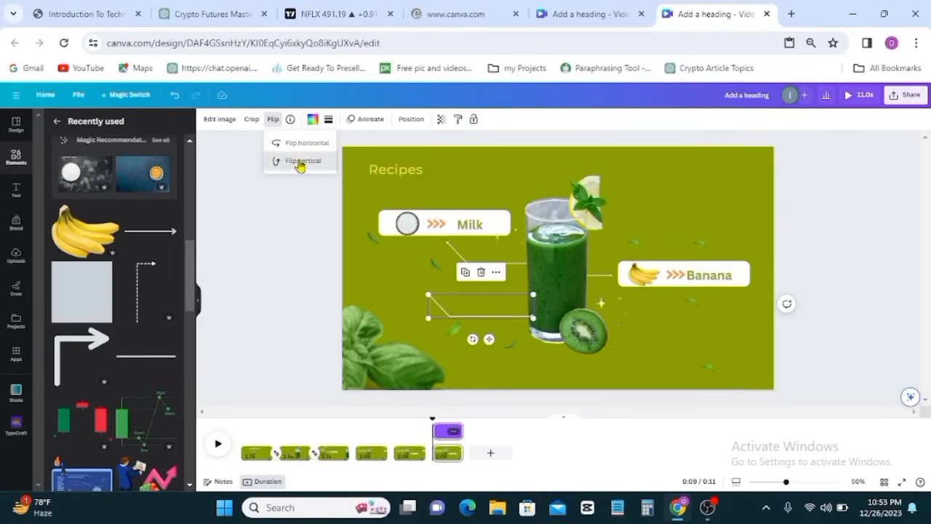
click(289, 162)
drag(495, 296, 508, 295)
click(411, 118)
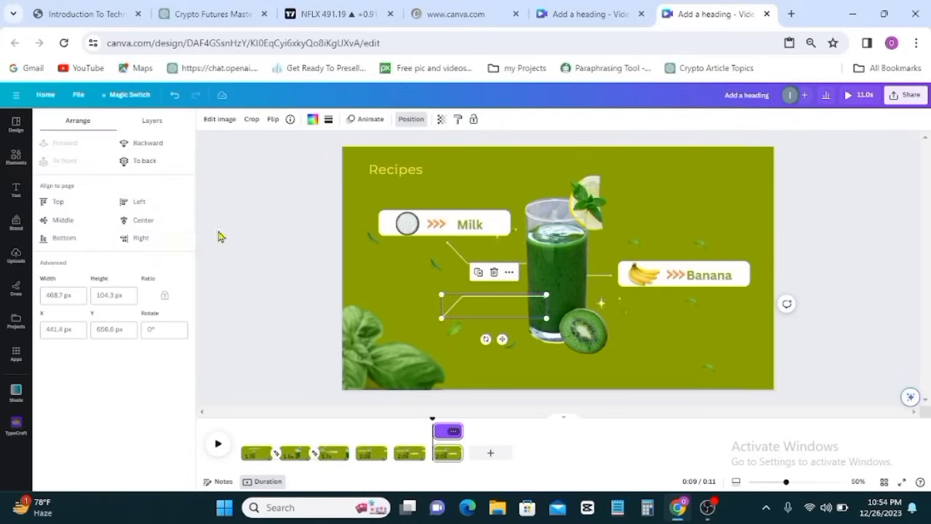
click(144, 161)
- Duplicate the complete Banana label and place the copy at the outer end of the lower-left connector line
click(627, 277)
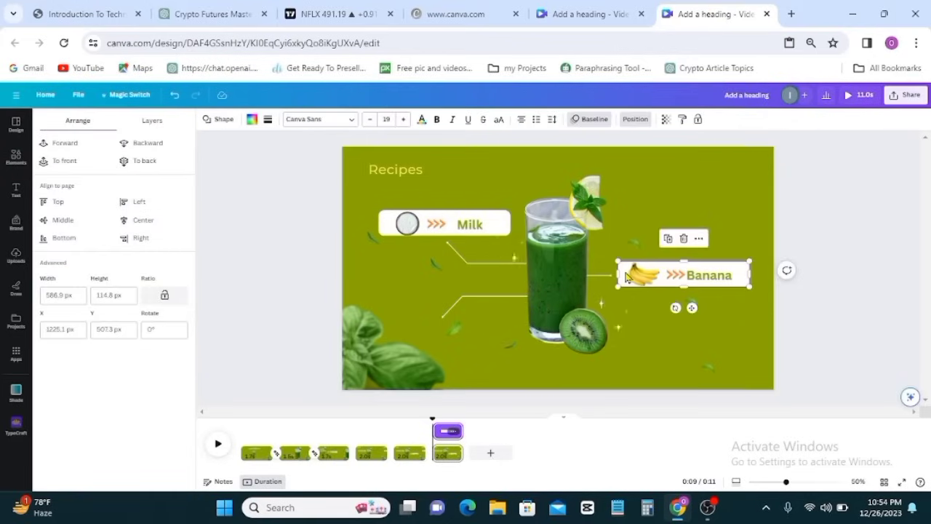
shift+click(657, 275)
shift+click(676, 275)
shift+click(701, 277)
right_click(701, 277)
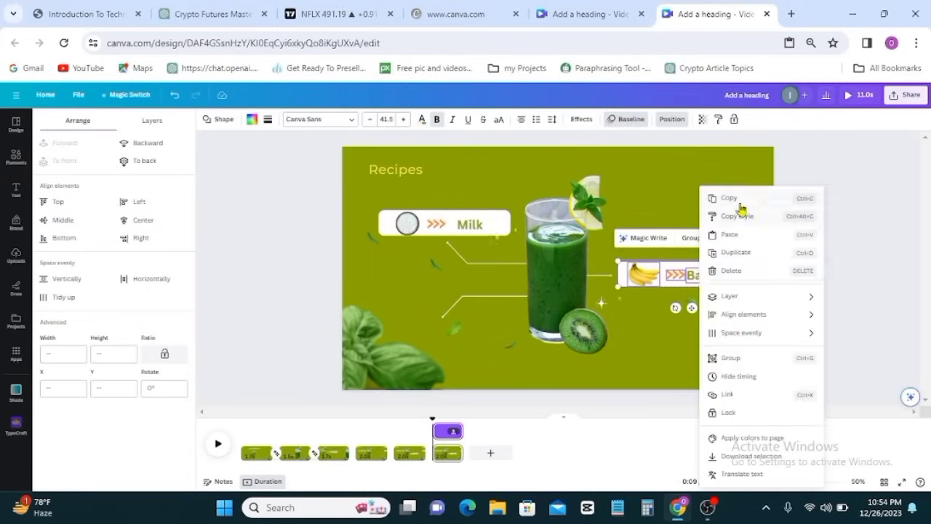
click(735, 252)
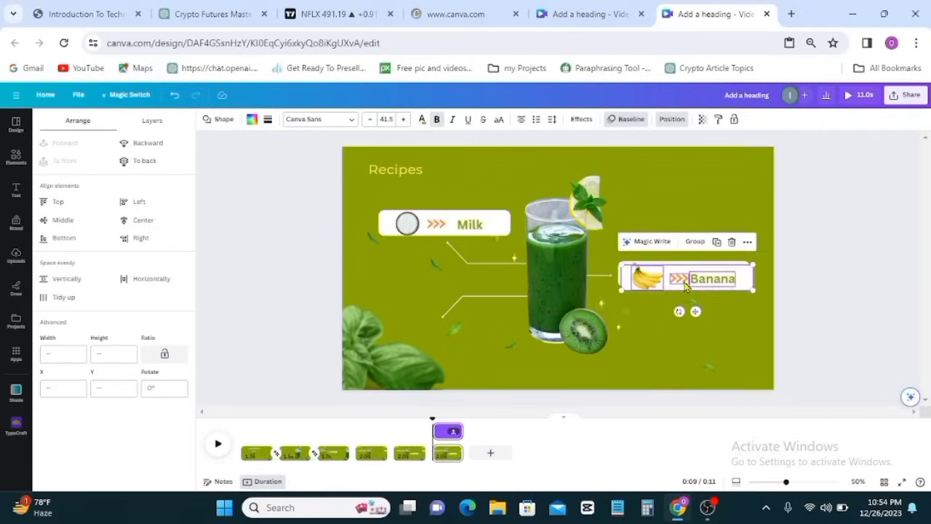
drag(681, 278, 444, 335)
- Remove the Baseline animation from the picture, arrows, text and white bar of the right-hand Banana label on the sixth page
double_click(643, 275)
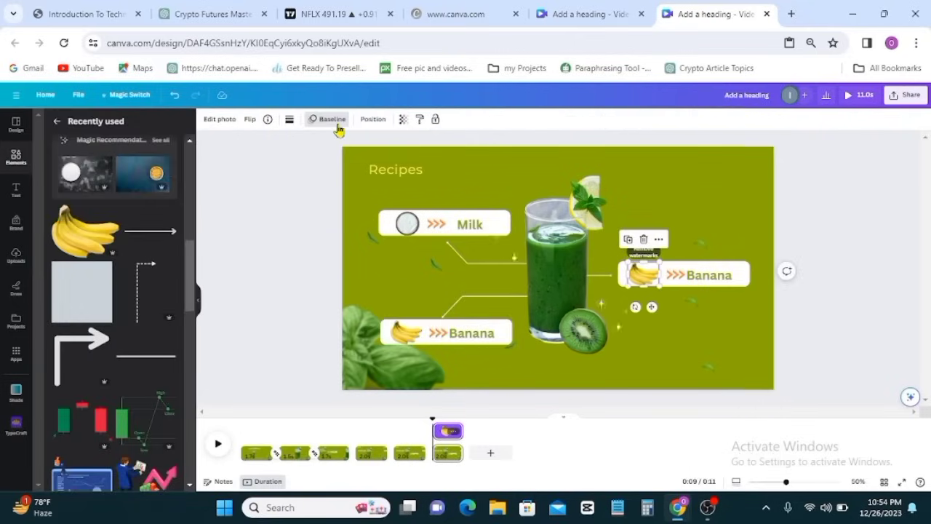
click(337, 129)
scroll(155, 435, down, 1)
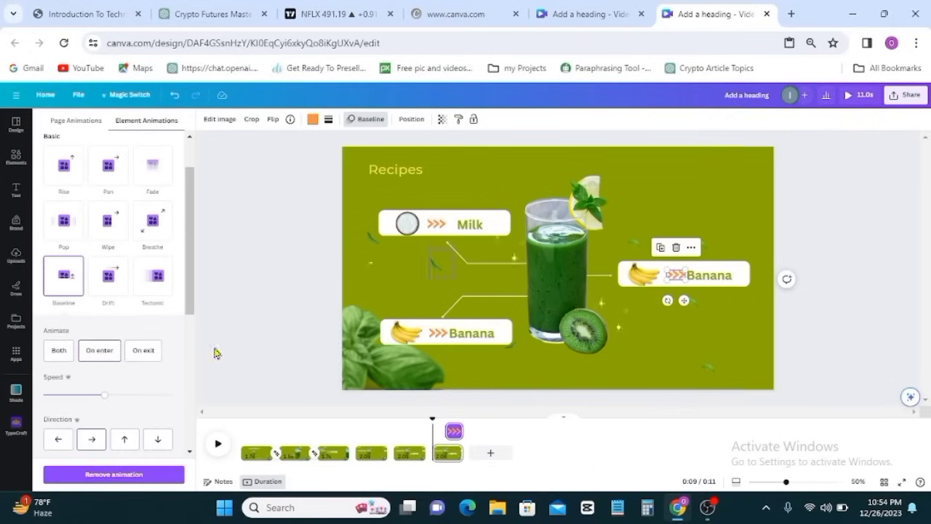
click(116, 476)
click(713, 276)
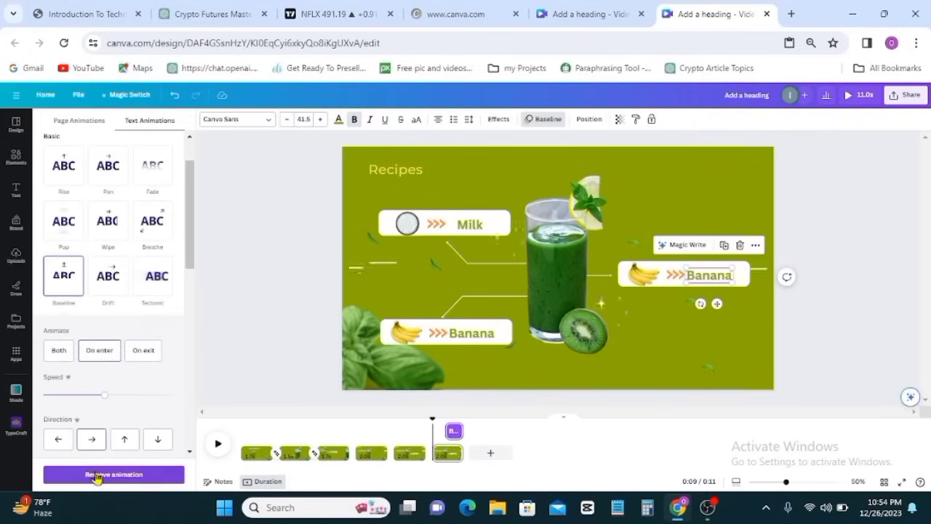
click(98, 474)
click(624, 274)
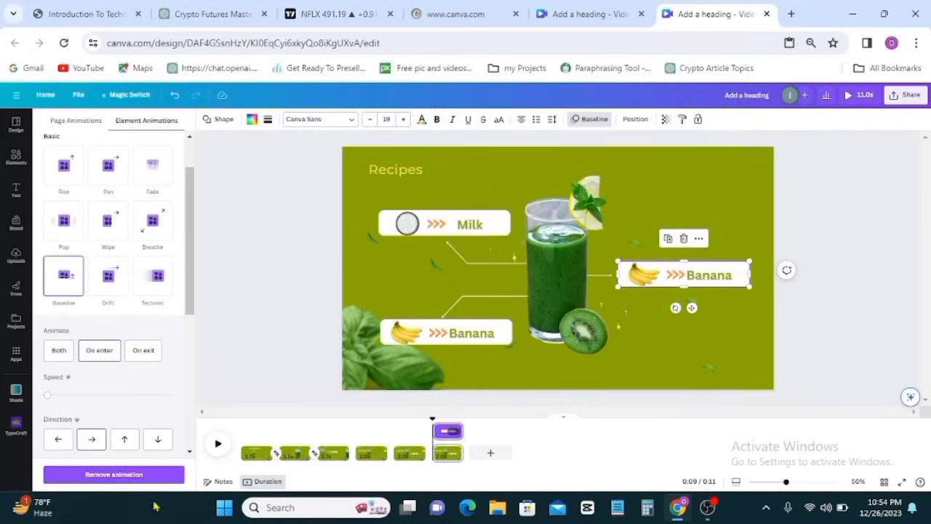
- Remove the Wipe animation from the connector line between the glass and the right-hand Banana label
click(591, 277)
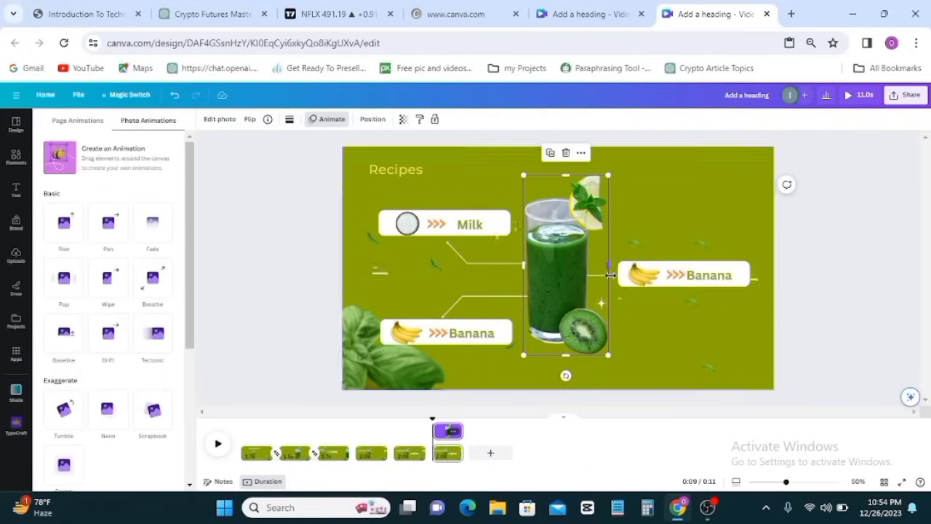
click(615, 286)
click(609, 275)
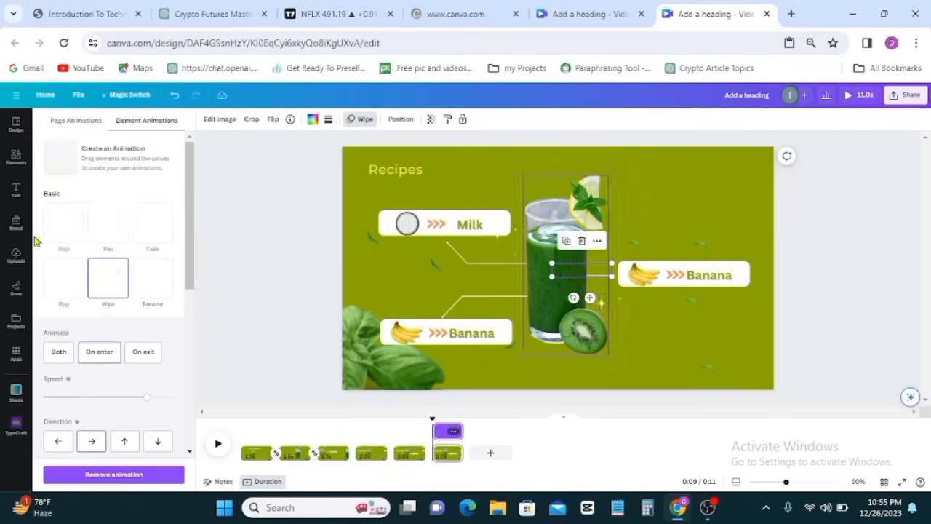
click(124, 475)
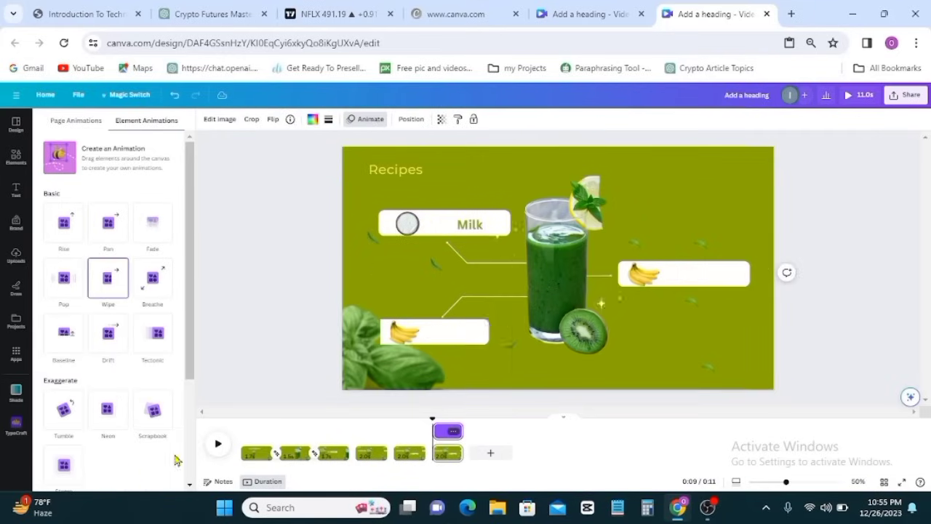
- Remove the Baseline animation from the elements of the lower-left Banana label on the sixth page
click(405, 333)
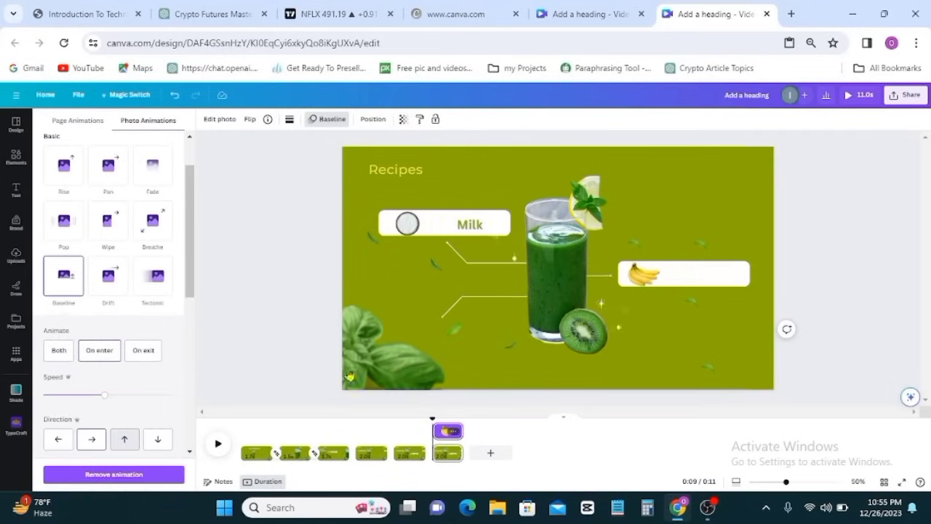
click(465, 334)
click(117, 445)
click(505, 339)
click(119, 439)
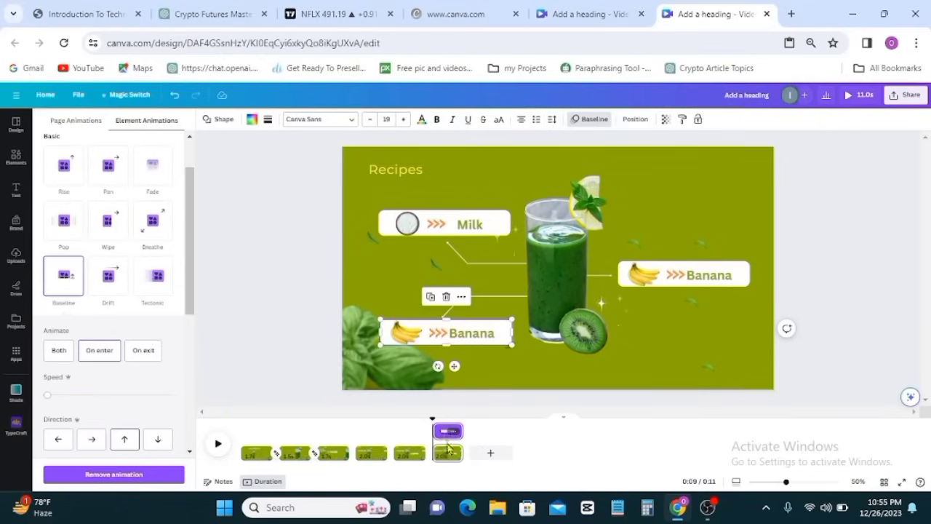
- Duplicate the sixth page and open the copy for editing
mouse_move(352, 461)
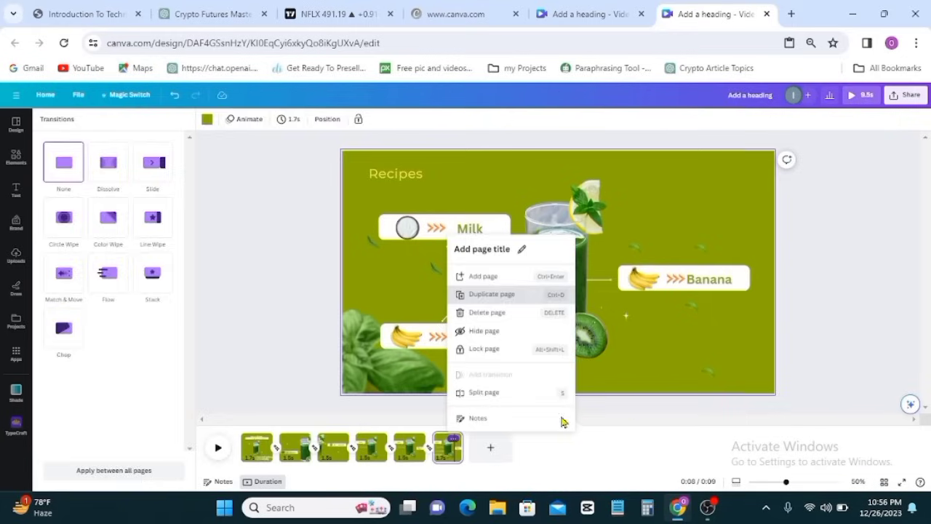
click(502, 294)
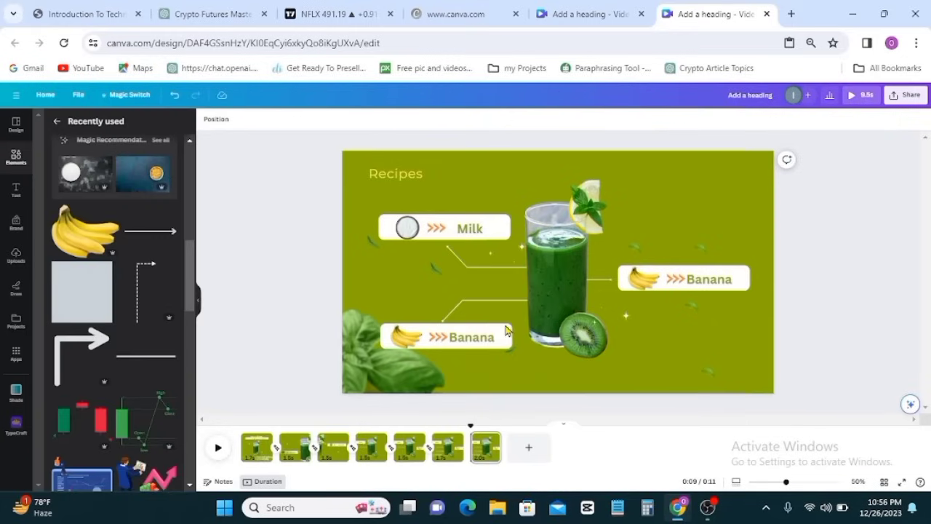
click(488, 448)
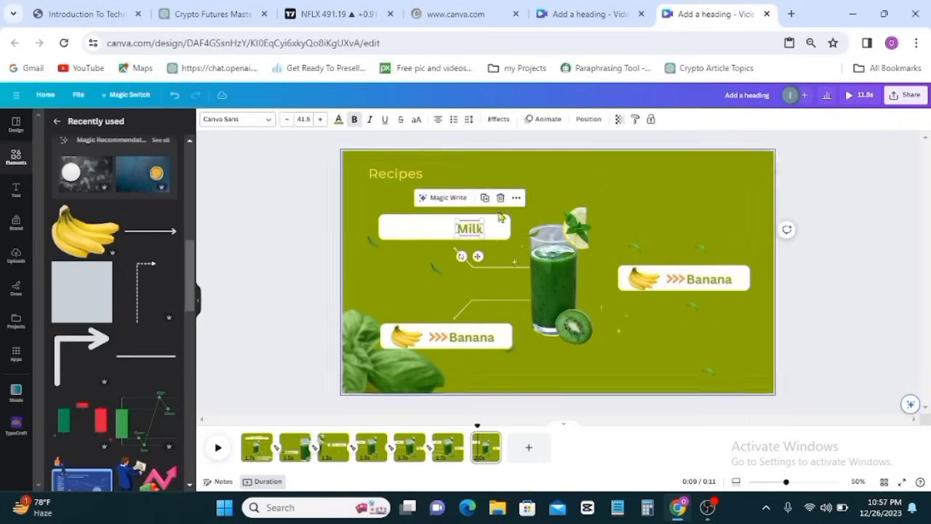
- Delete the Milk text and the complete lower-left Banana label on the seventh page
click(500, 197)
click(458, 340)
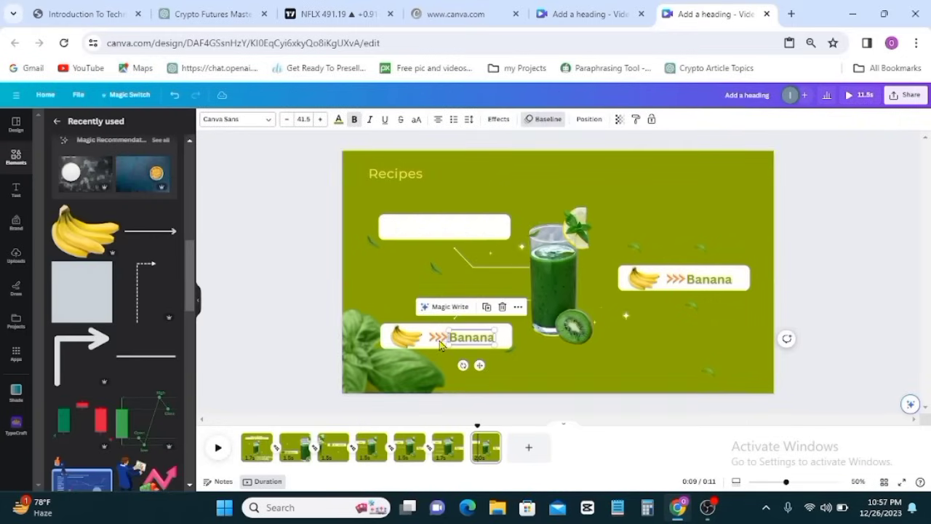
shift+click(439, 342)
shift+click(506, 343)
key(Delete)
click(440, 336)
key(Delete)
- Delete the right-hand Banana label with its picture, arrows, text and white bar
click(641, 279)
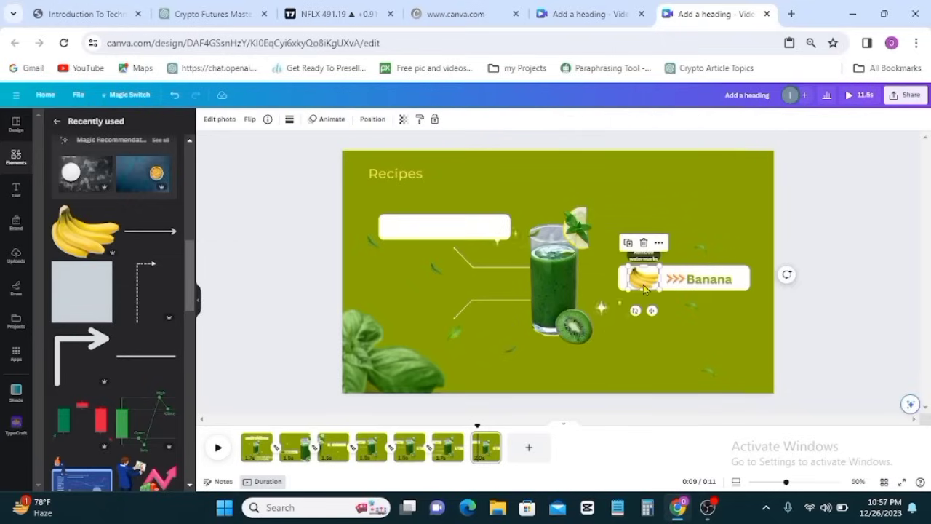
drag(643, 256, 711, 296)
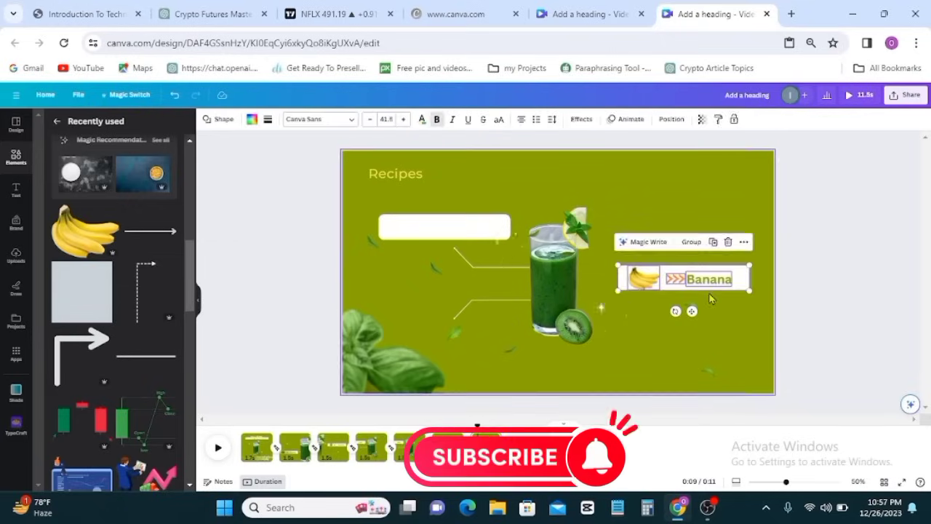
key(Delete)
- Shrink the remaining white bar and place it above the upper-left connector line
click(426, 232)
drag(378, 242, 459, 227)
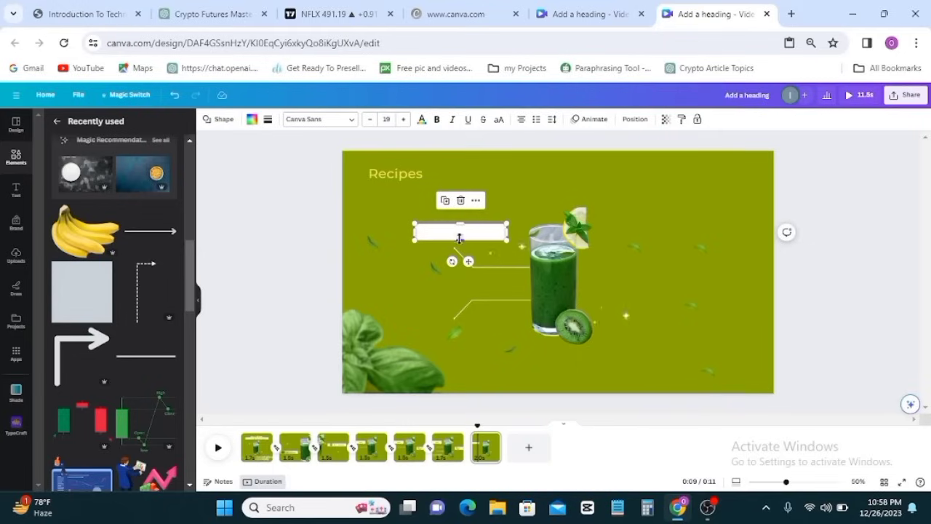
click(469, 181)
- Duplicate the small white bar to place copies at the lower left, lower right and upper right of the glass
click(464, 236)
click(445, 201)
drag(459, 237, 450, 333)
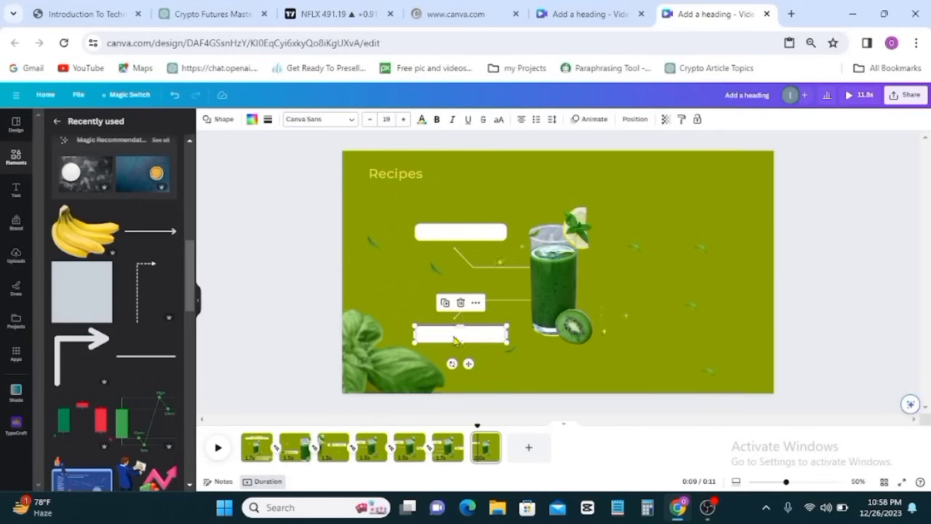
click(461, 231)
key(ctrl+d)
drag(445, 231, 645, 334)
click(644, 206)
- Place a horizontally flipped copy of the upper connector line below the upper-right bar and send it behind the glass
click(486, 266)
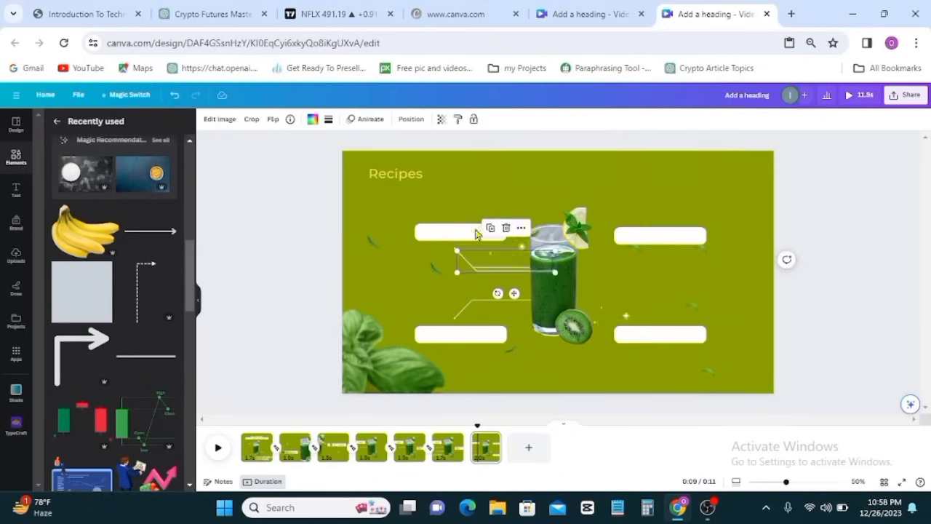
click(269, 119)
drag(494, 271, 635, 291)
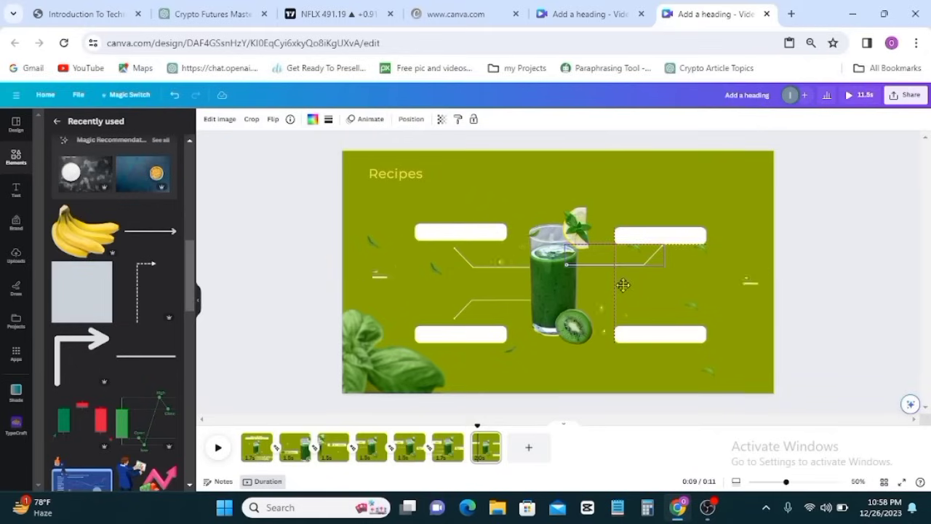
drag(658, 235, 669, 234)
click(653, 255)
click(411, 119)
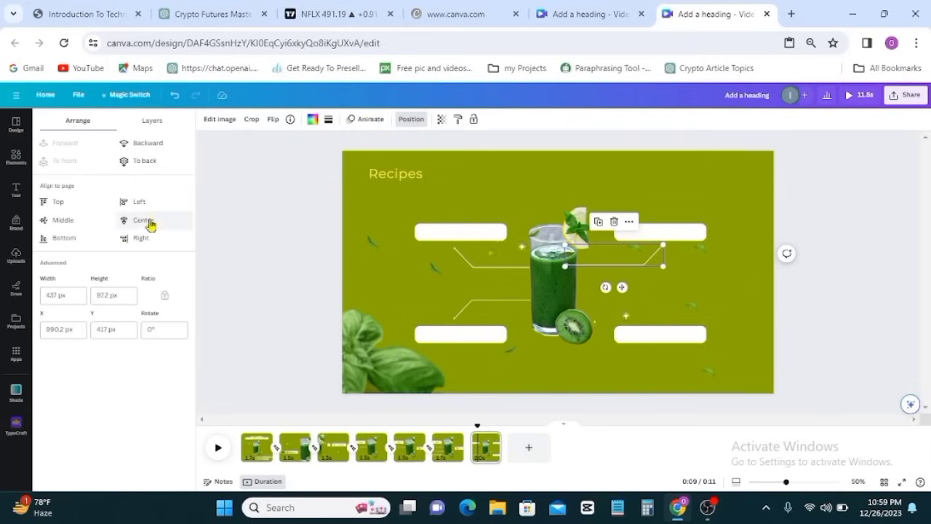
click(154, 148)
click(133, 142)
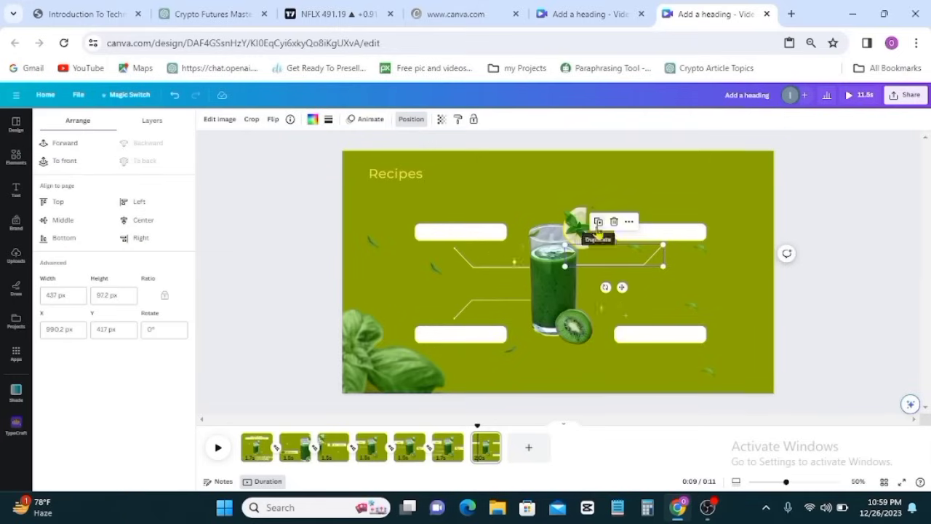
- Duplicate the lower-left connector line, flip the copy horizontally and place it on the right side of the glass
click(502, 313)
click(484, 279)
click(273, 119)
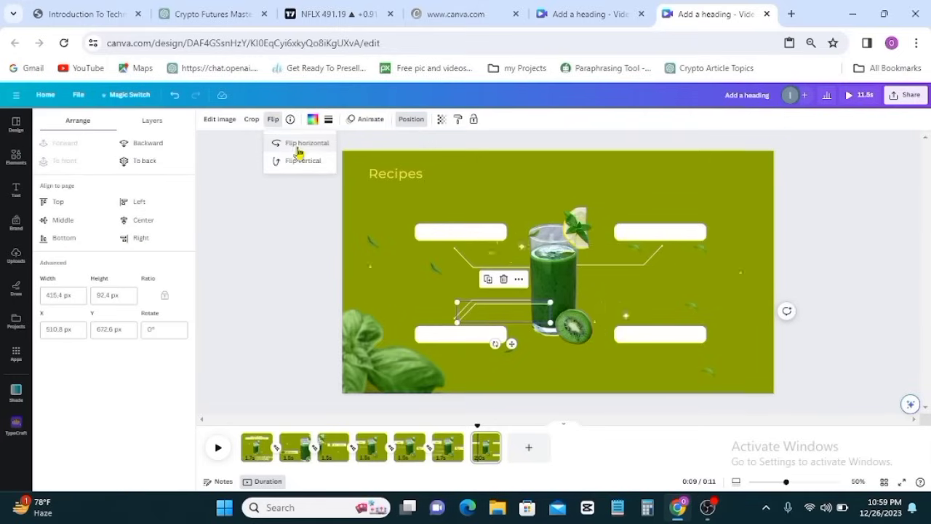
click(299, 145)
drag(511, 343, 619, 339)
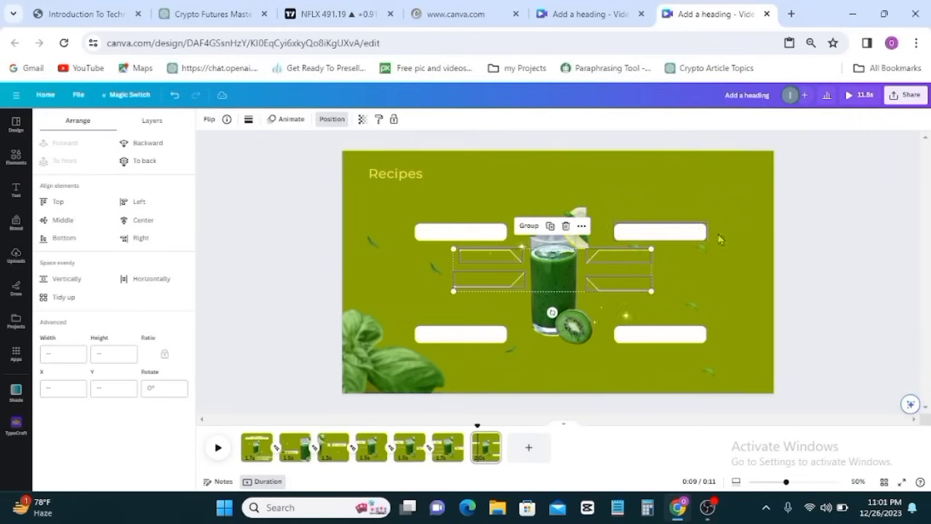
click(708, 195)
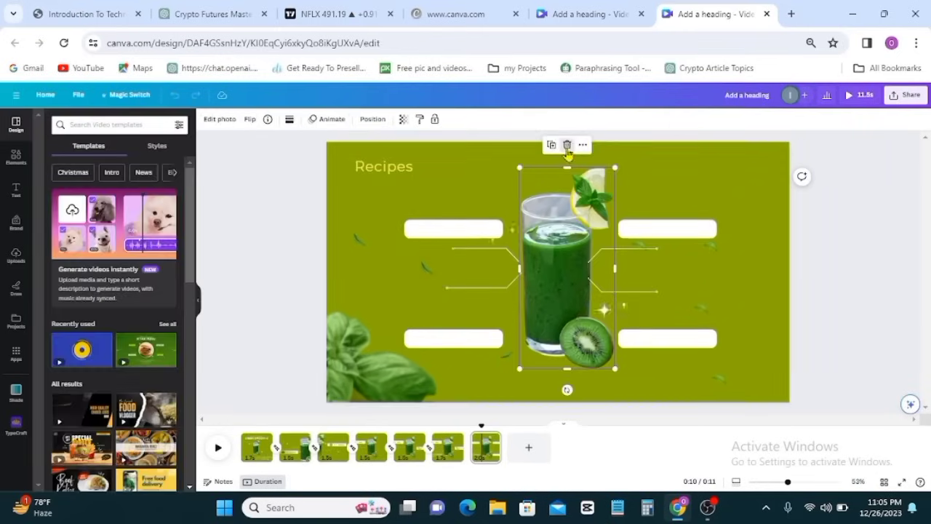
- Replace the dark green smoothie glass with the recently used photo of a light green smoothie with spinach leaves
click(567, 146)
click(16, 156)
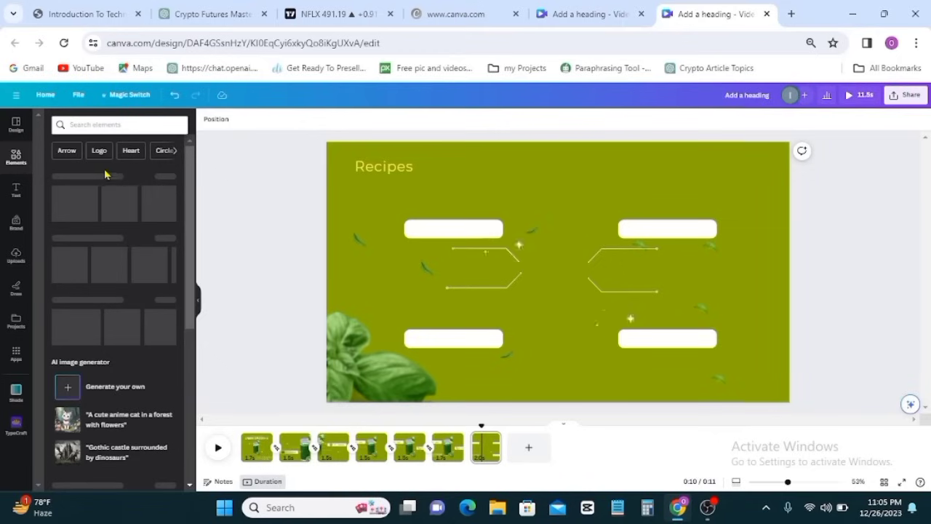
click(168, 177)
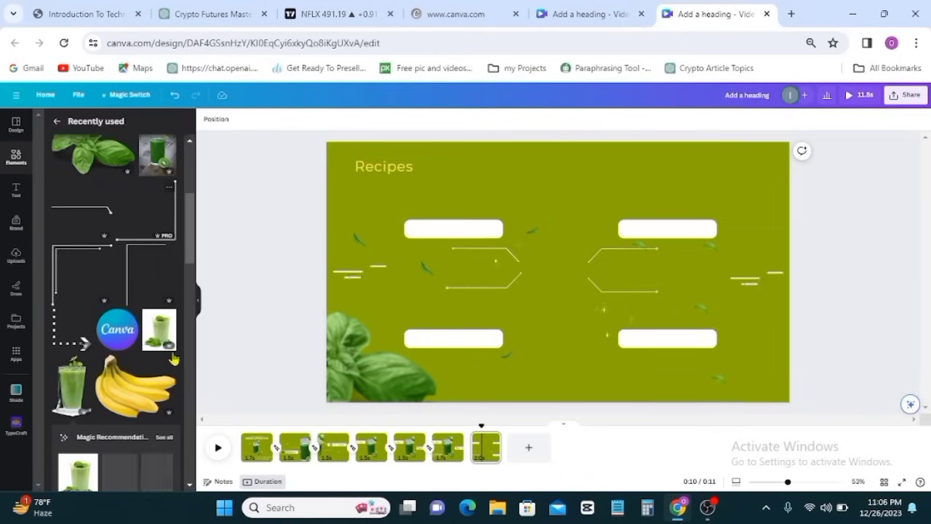
click(159, 329)
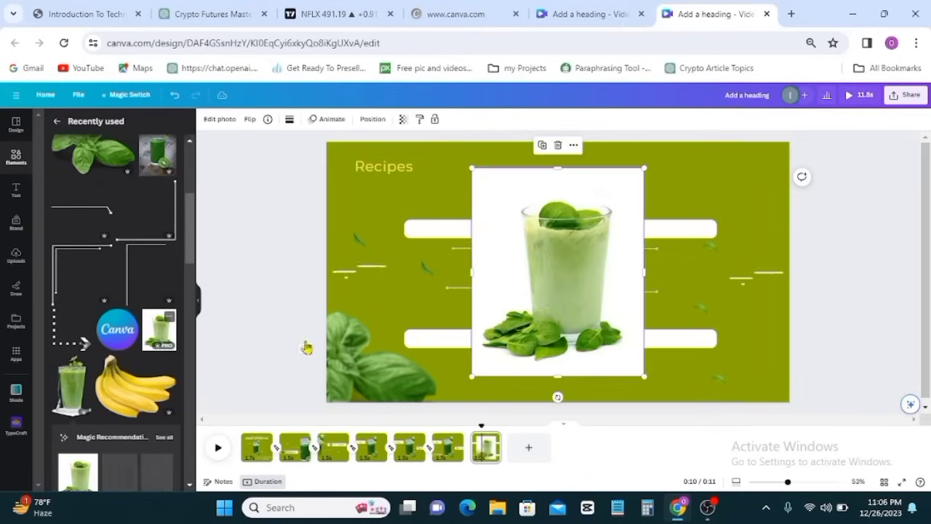
- Cut the new smoothie glass out of its white background with Magic Grab, enlarge it slightly and center it between the connectors
click(216, 121)
click(108, 248)
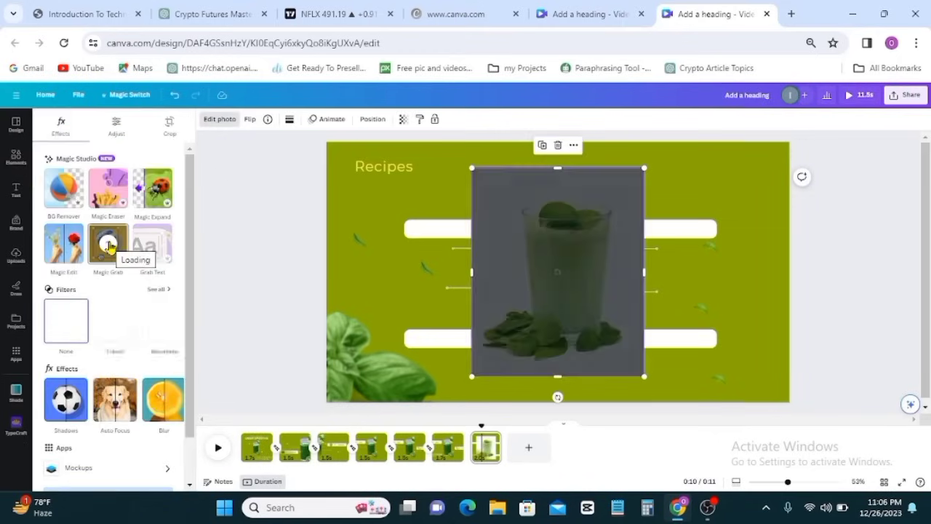
click(542, 251)
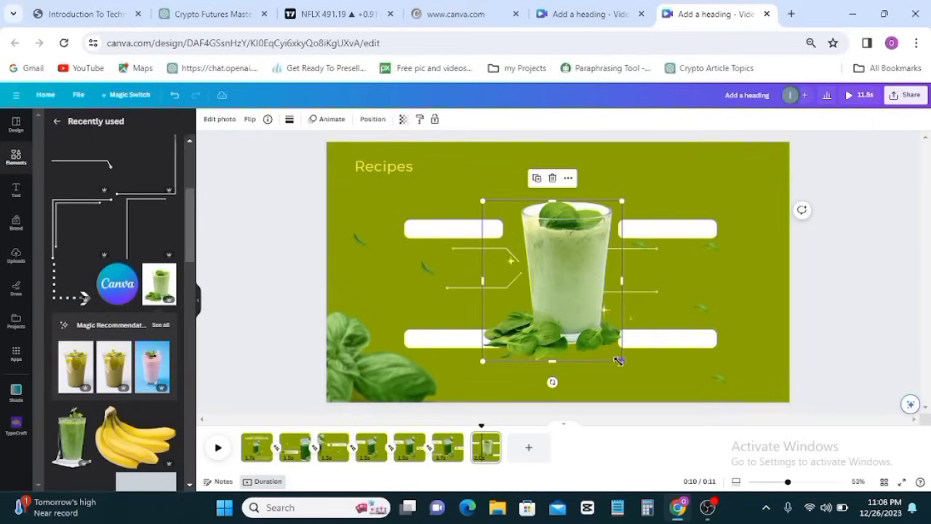
drag(619, 360, 624, 377)
mouse_move(545, 304)
mouse_down()
mouse_move(551, 289)
mouse_move(553, 303)
mouse_up()
- Delete the lower-left white bar and shrink the upper-left one
click(446, 339)
drag(447, 339, 437, 304)
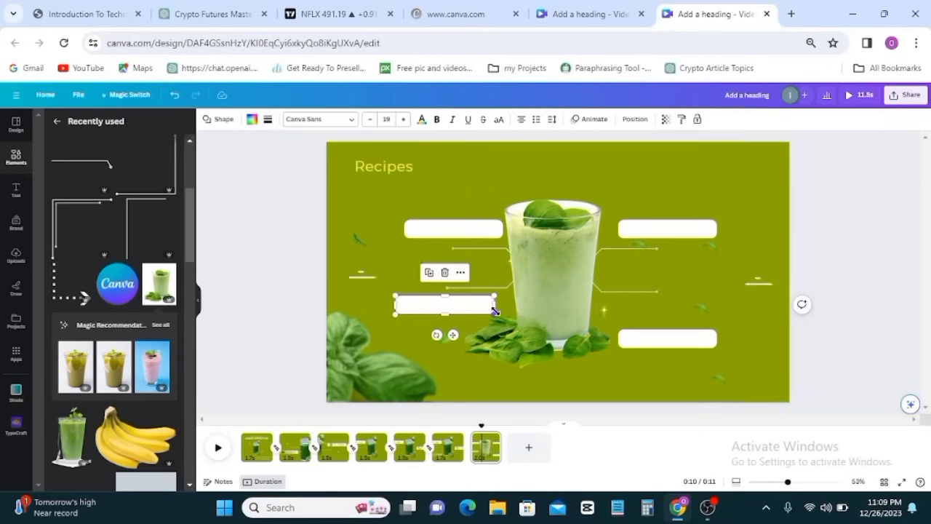
click(445, 273)
click(499, 229)
drag(502, 230, 482, 229)
- Shrink the upper-right bar slightly and place a copy of the upper-left bar below the lower-left connector line
click(650, 233)
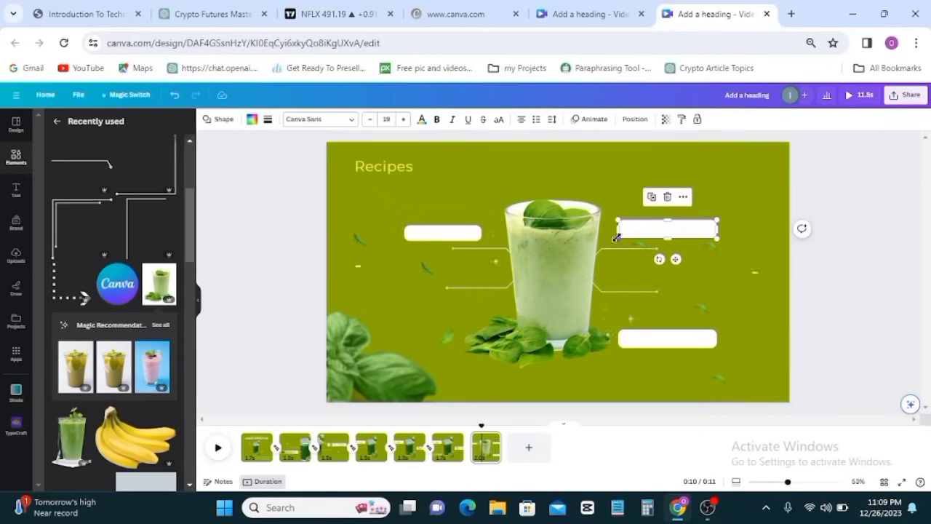
drag(651, 235, 655, 235)
click(441, 234)
click(428, 205)
drag(450, 242, 445, 306)
- Replace the lower-right bar with a copy of the smaller lower-left bar
drag(668, 339, 667, 325)
click(668, 295)
click(445, 304)
click(439, 273)
drag(437, 304, 677, 302)
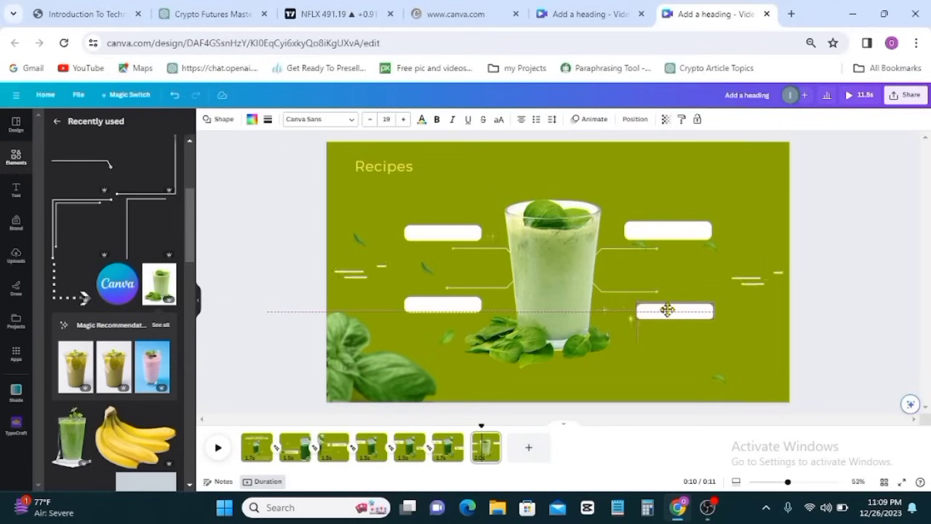
- Delete the larger white bar above the upper-right connector line
drag(667, 310, 667, 240)
click(676, 241)
click(669, 200)
click(675, 310)
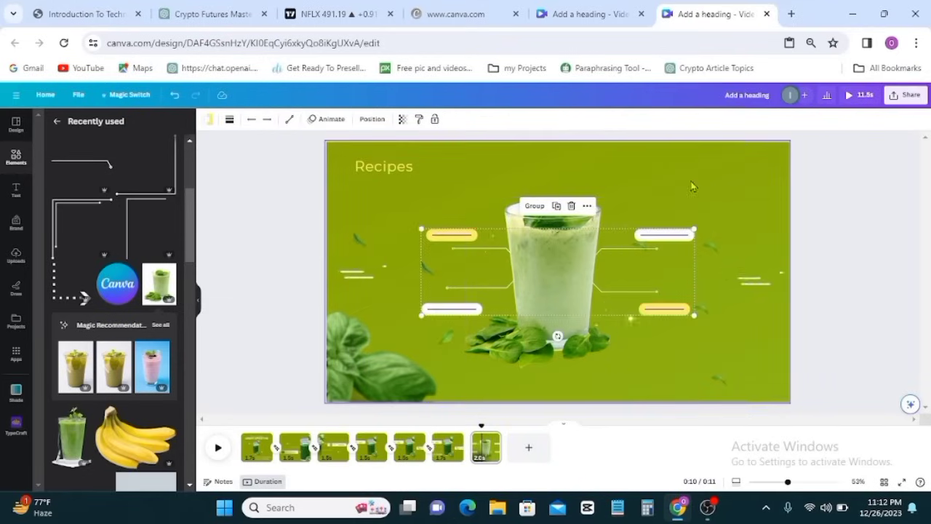
click(700, 218)
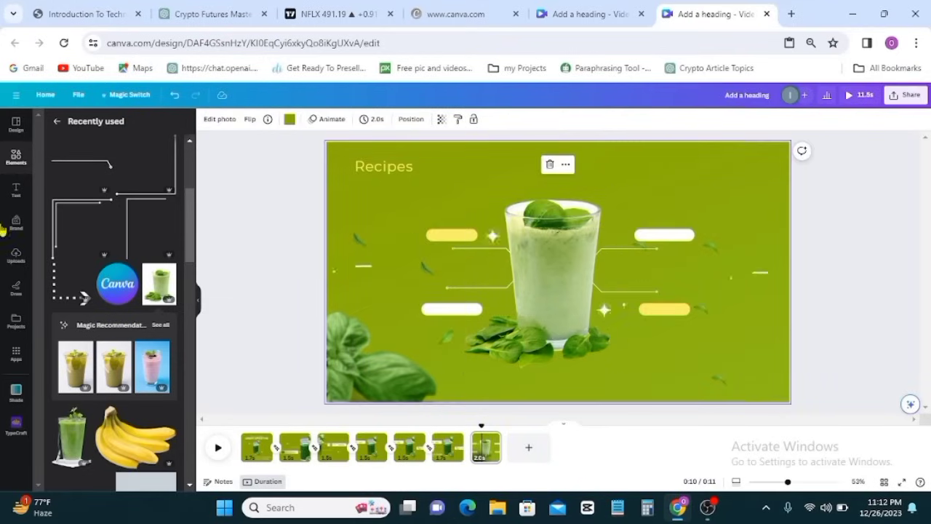
- Add a subheading that reads "Disc 30%"
click(15, 198)
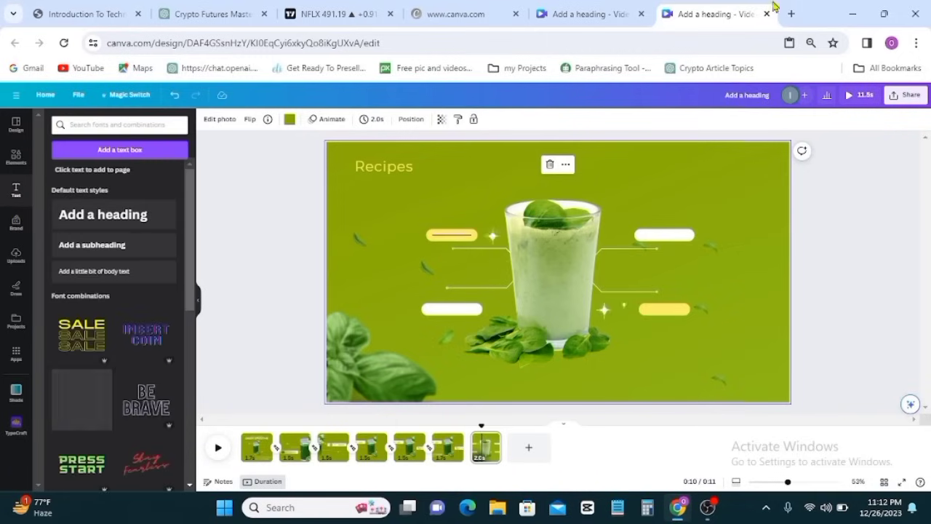
click(93, 245)
double_click(558, 273)
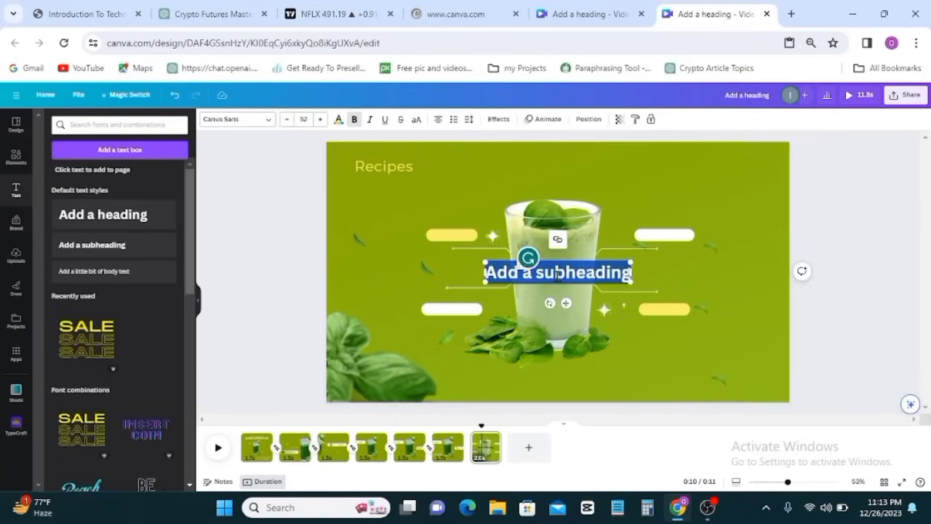
key(BackSpace)
text(Disc 30%)
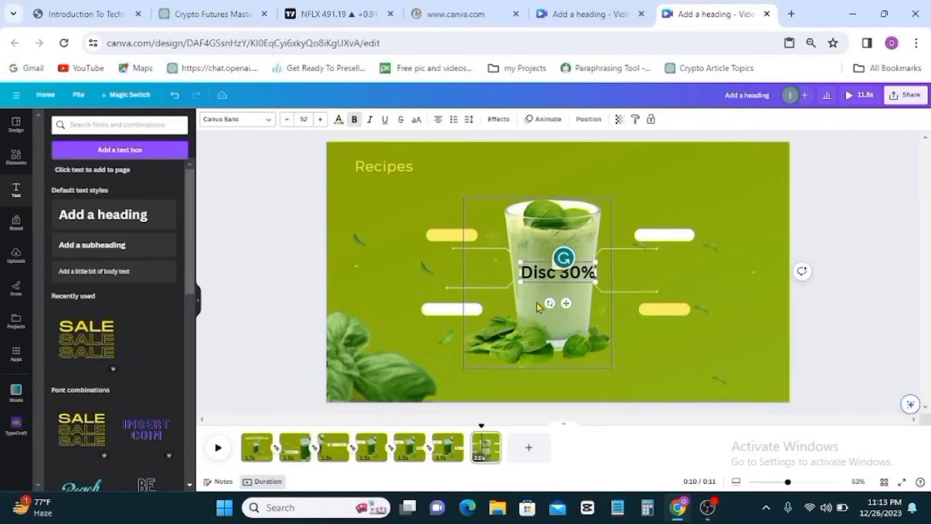
- Shrink the "Disc 30%" text to size 22.2 and place it on the upper-left yellow bar
drag(596, 282, 450, 236)
key(ctrl+b)
click(480, 192)
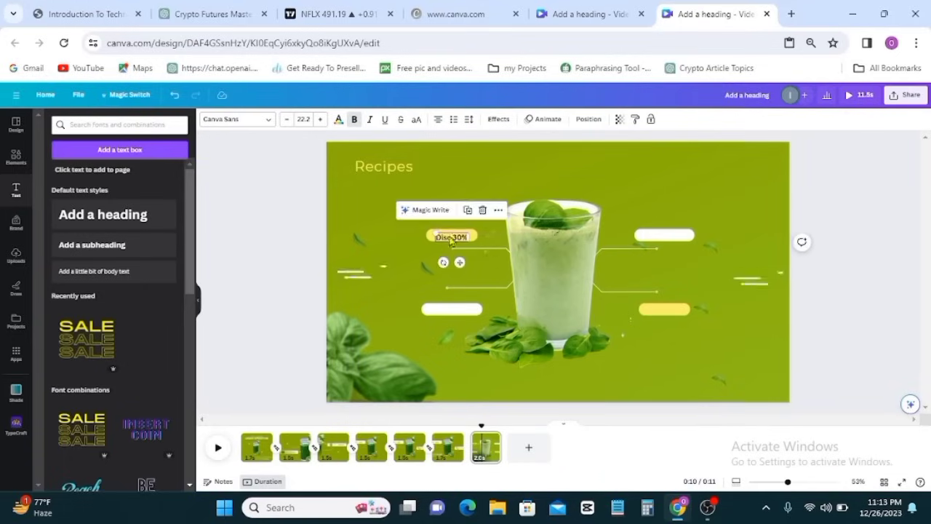
- Duplicate the "Disc 30%" text onto the upper-right, lower-right and lower-left bars
scroll(467, 184, up, 1)
scroll(424, 268, up, 2)
drag(396, 281, 756, 399)
click(769, 242)
click(770, 367)
scroll(771, 371, down, 3)
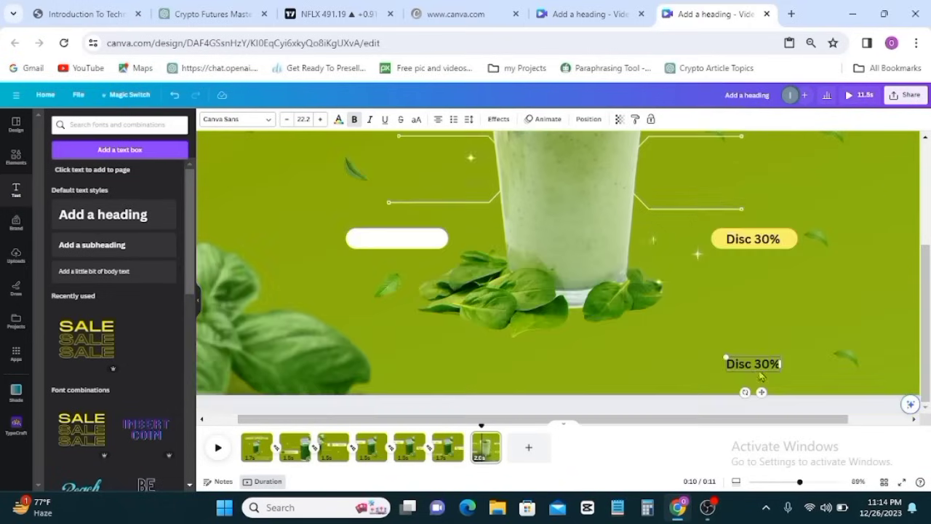
drag(757, 363, 396, 247)
- Change the upper-right label text to "Best Seller" and the lower-left one to "Delicious"
drag(925, 347, 930, 268)
double_click(756, 256)
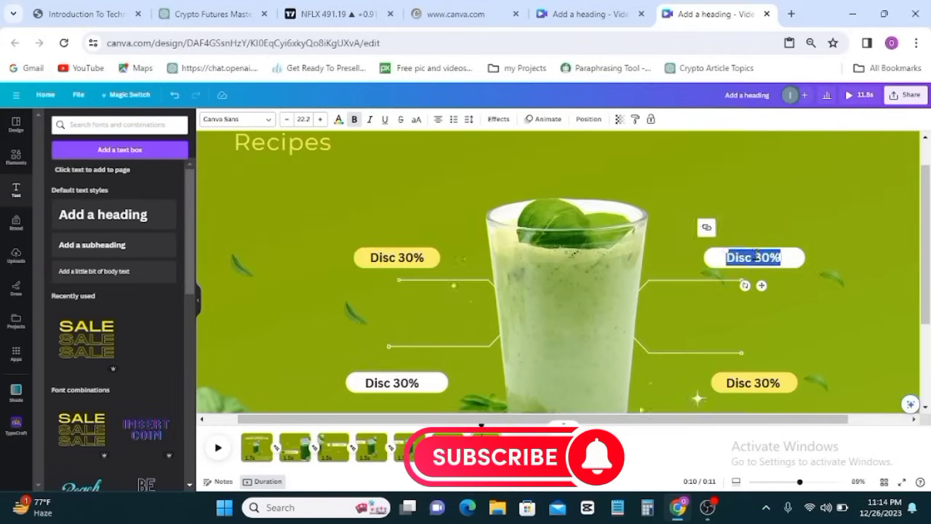
triple_click(756, 256)
right_click(757, 256)
click(593, 132)
drag(420, 382, 364, 382)
right_click(393, 383)
click(425, 140)
- Change the text on the lower-right yellow bar to "Affordable"
double_click(757, 381)
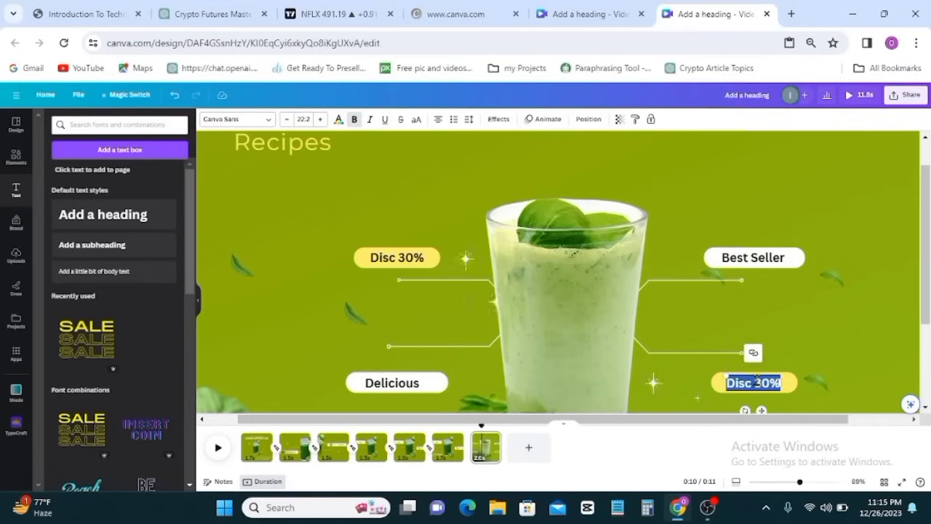
key(BackSpace)
text(Affordable)
click(846, 306)
- Delete the "Recipes" title from the seventh page
scroll(846, 305, down, 3)
click(350, 170)
key(Delete)
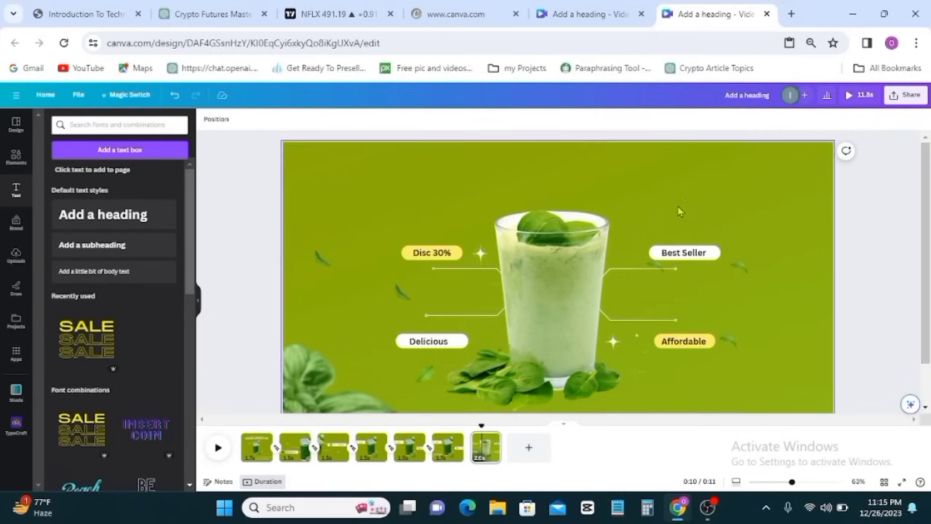
- Copy the "Every Healthy GREEN SMOOTHIE" title from the first page to the seventh page and move it slightly up above the glass
click(256, 447)
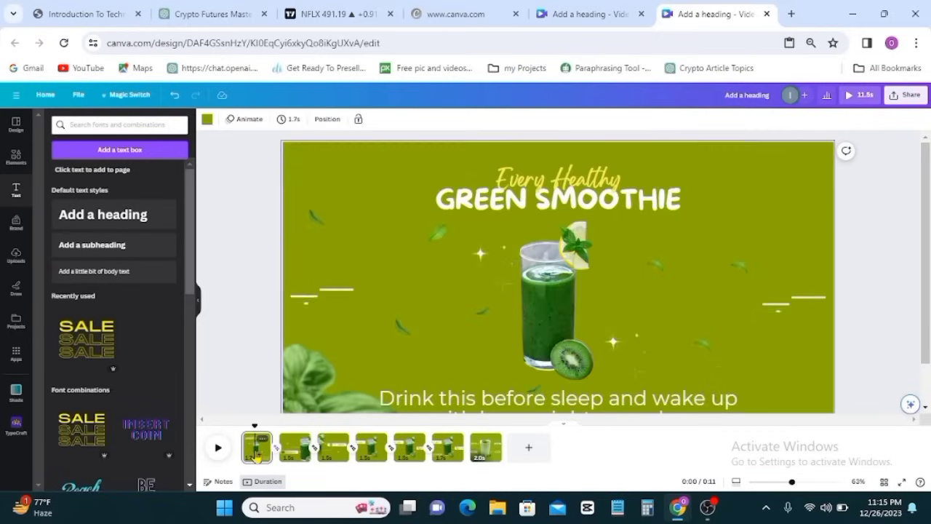
click(566, 188)
right_click(647, 209)
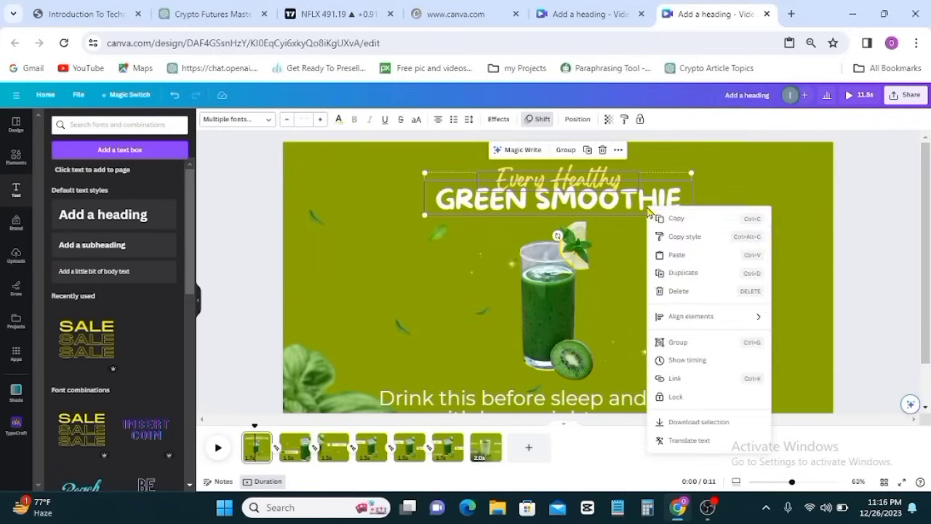
click(675, 220)
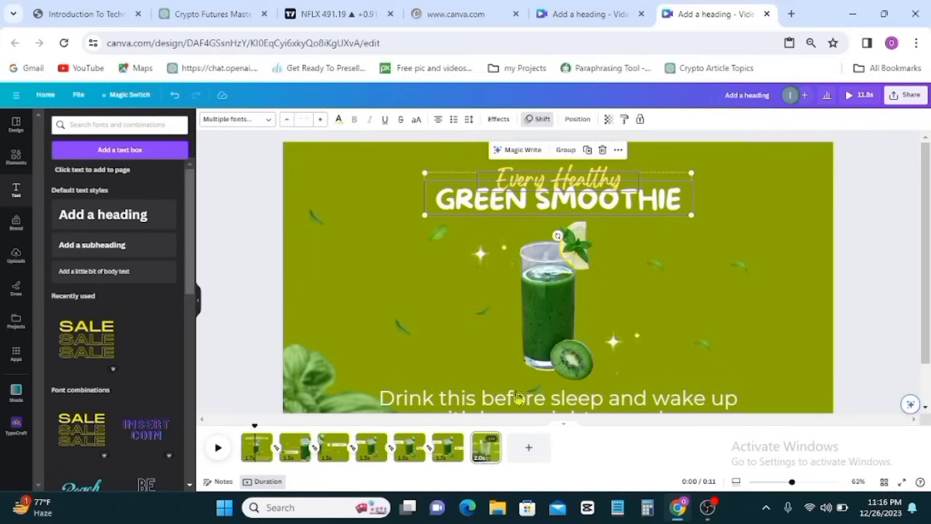
click(502, 459)
right_click(550, 182)
click(574, 211)
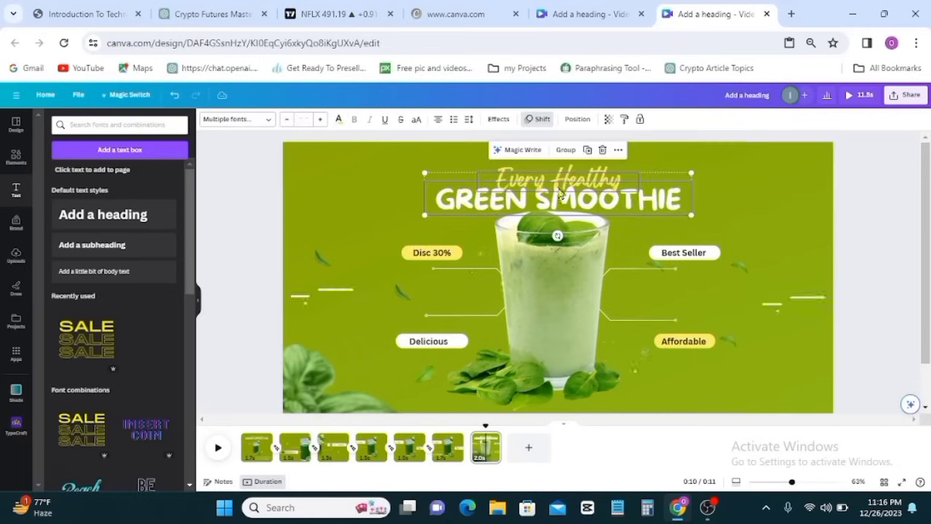
drag(559, 189, 563, 177)
click(877, 222)
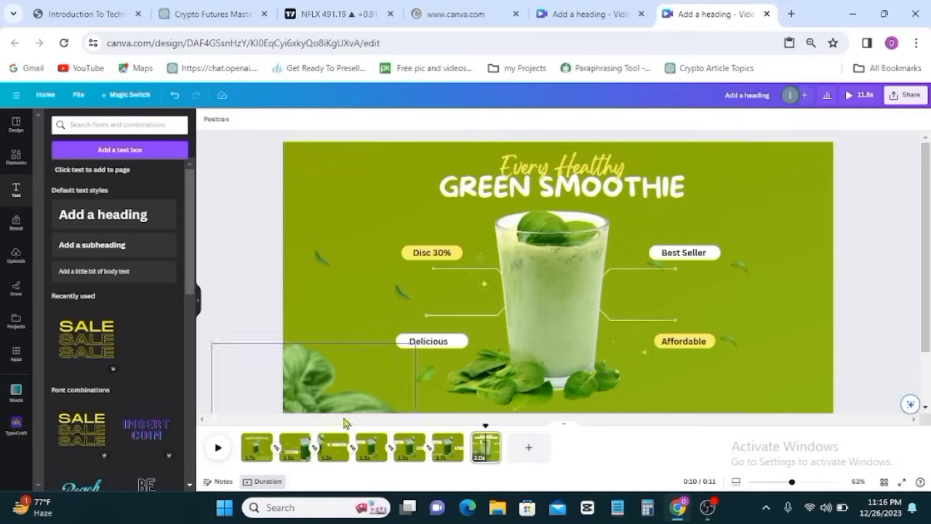
- Try and preview a Match & Move transition between the sixth and seventh pages, and replace it with Flow in the upward direction
click(469, 459)
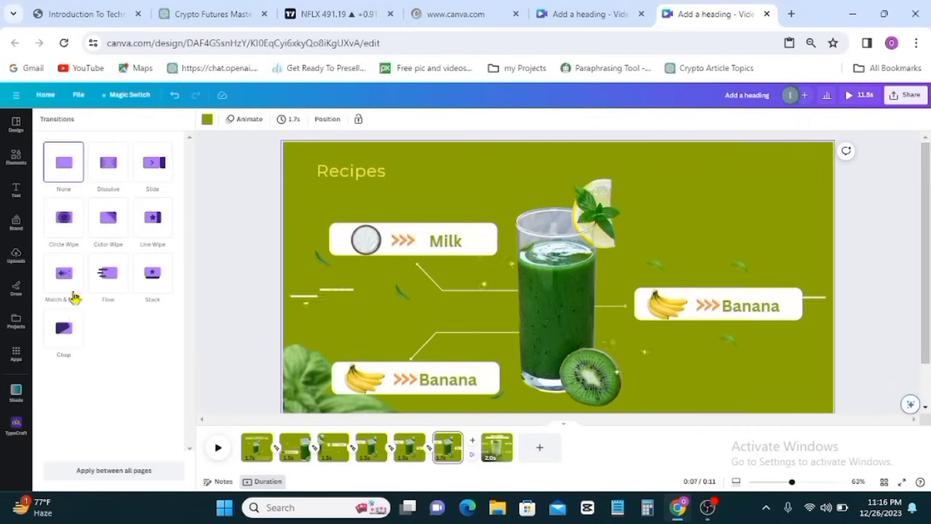
click(72, 286)
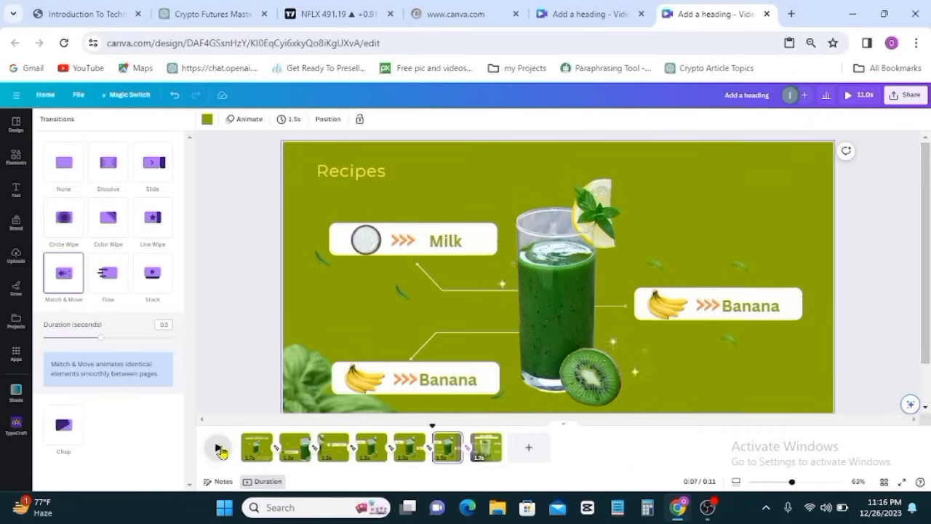
click(219, 450)
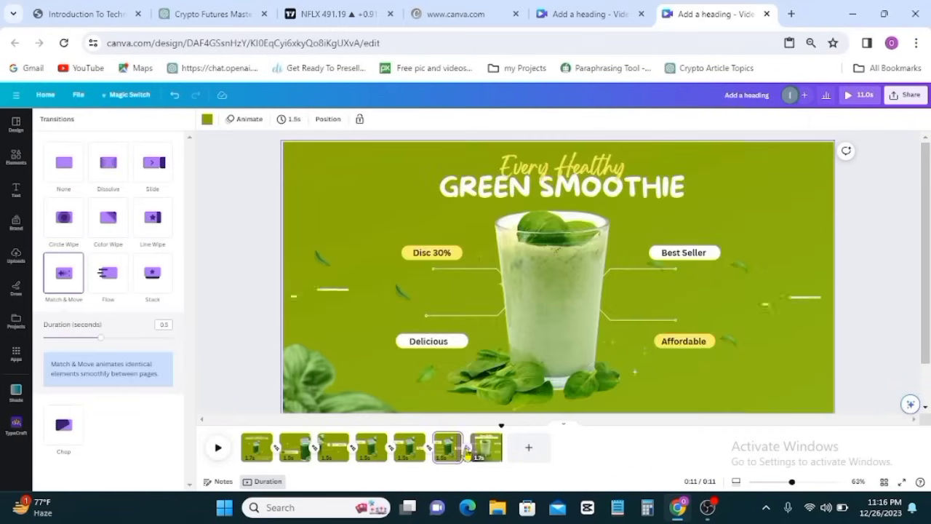
click(106, 280)
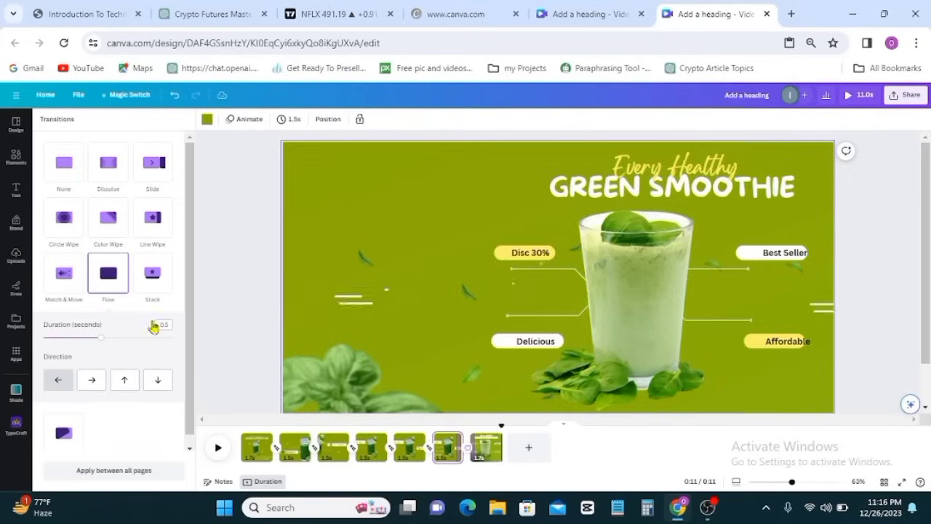
click(123, 381)
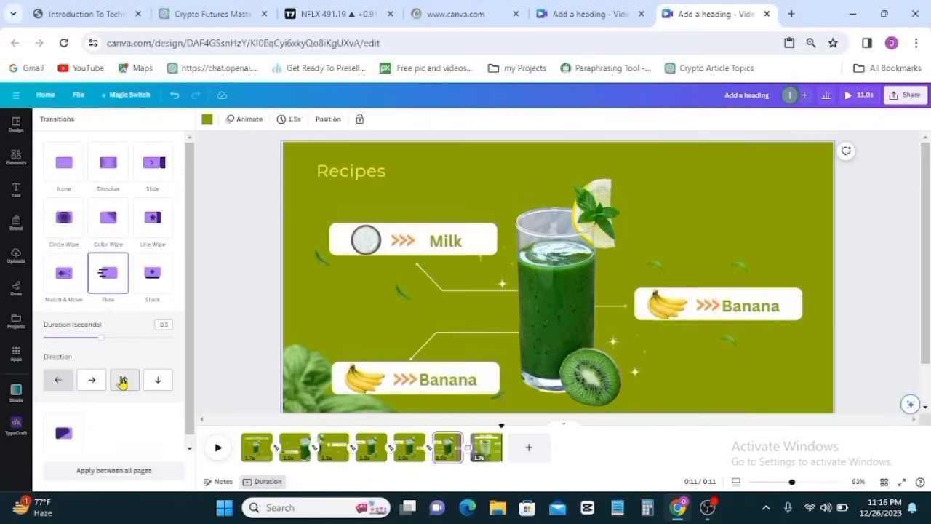
- Play the video from the first page to review the page animations and transitions
click(446, 451)
click(263, 431)
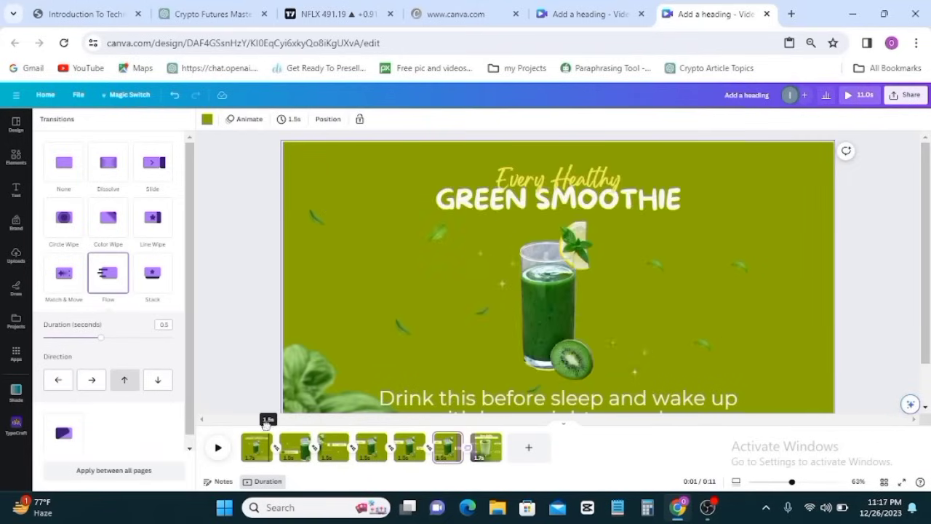
click(217, 449)
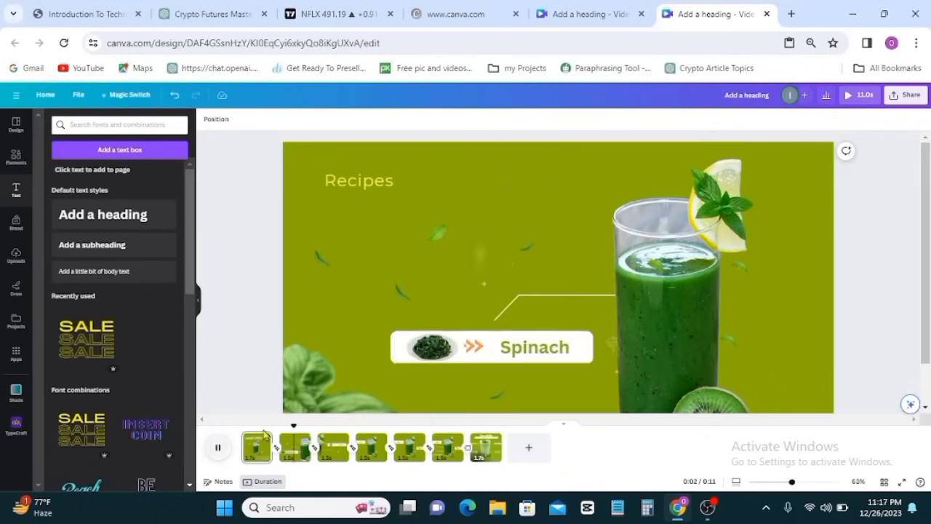